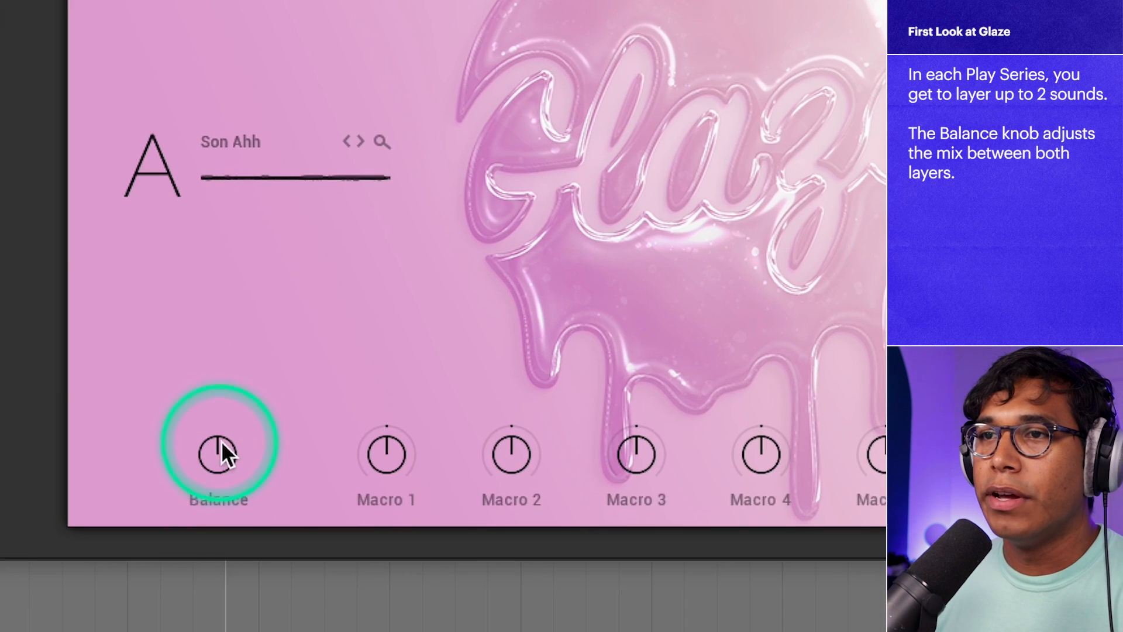
Sweep the Balance control between layers A and B.
drag(334, 425, 336, 474)
drag(226, 566, 261, 154)
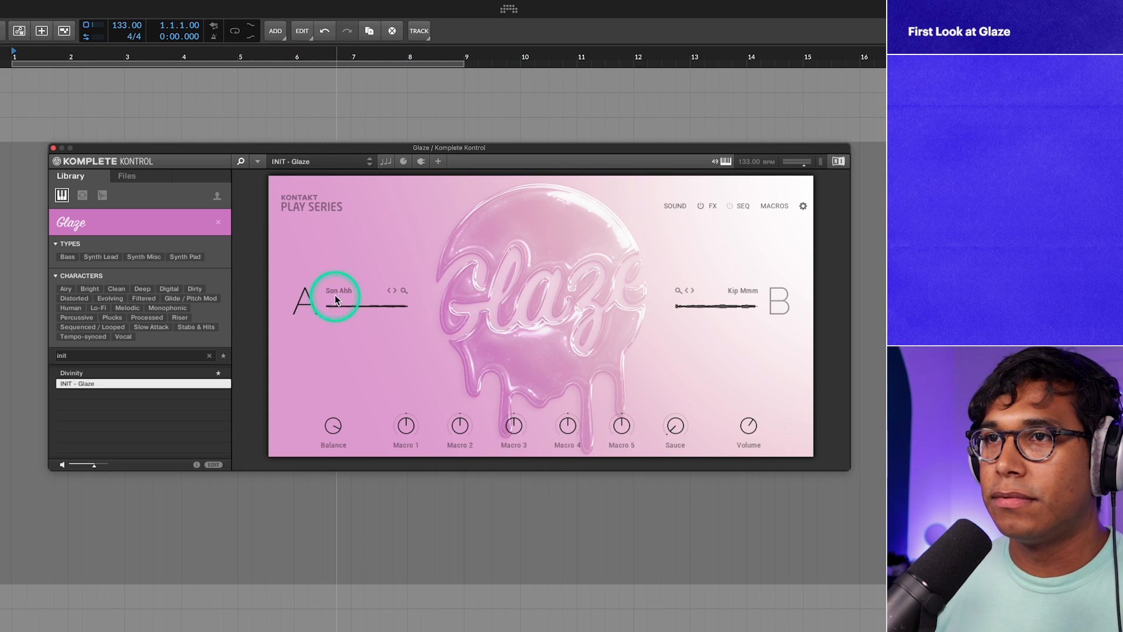
Browse the sounds for layer A and audition Son Form Ahh, Kip TB Ahh, Kip Rev Ahh and Ton Ahh.
click(212, 149)
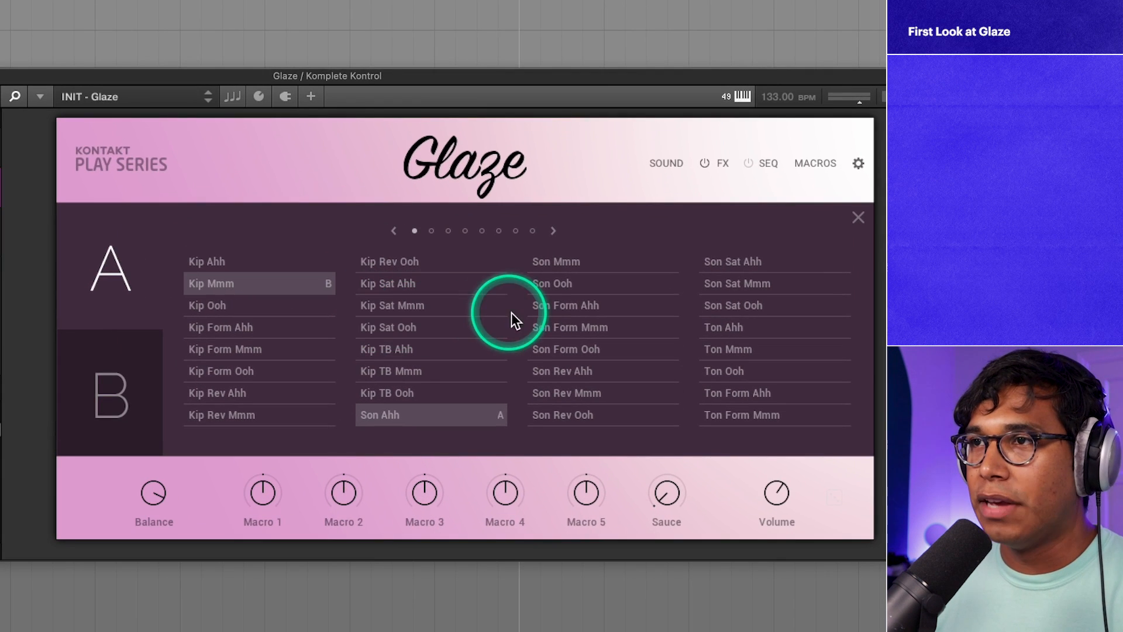
click(565, 305)
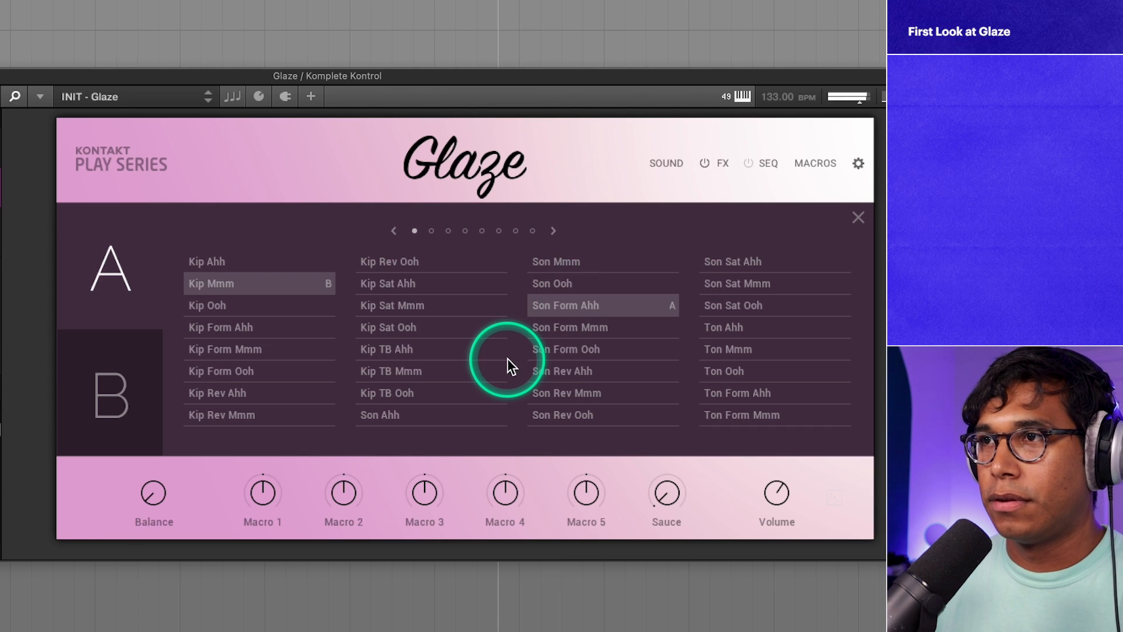
click(436, 356)
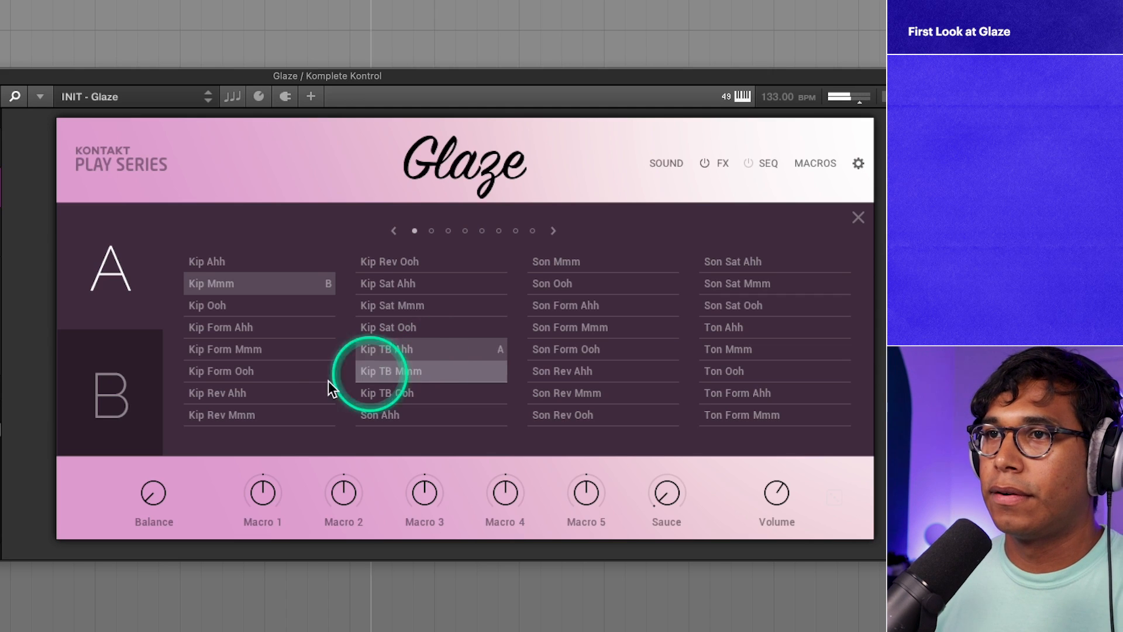
click(314, 384)
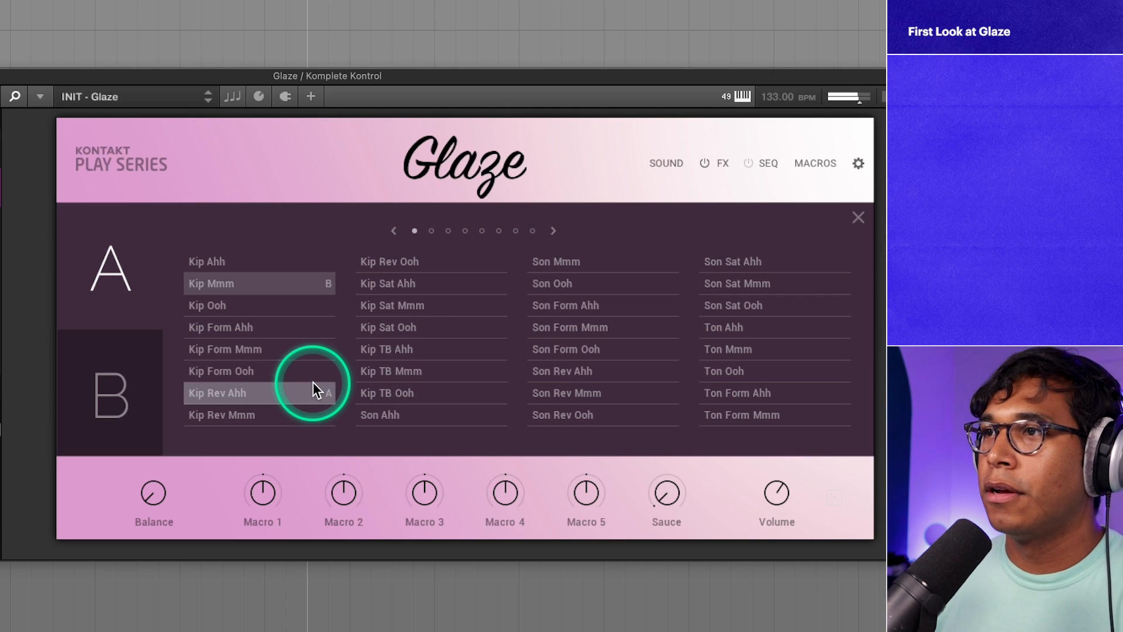
click(785, 338)
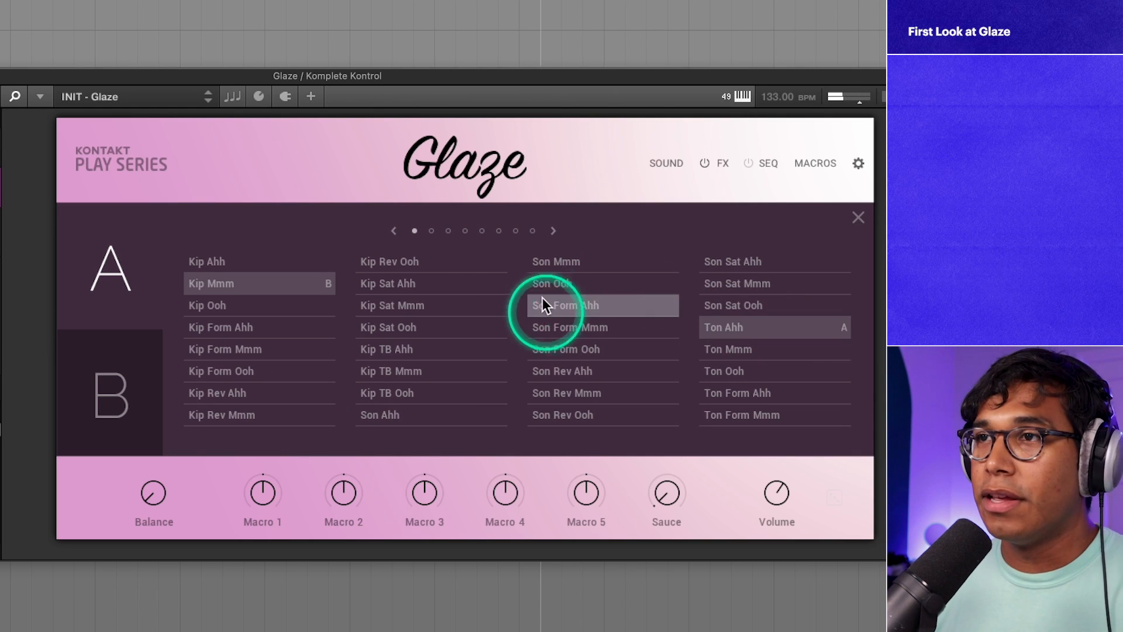
Browse to the third page of layer A sounds and load Kip Riff 1 Amin.
click(431, 231)
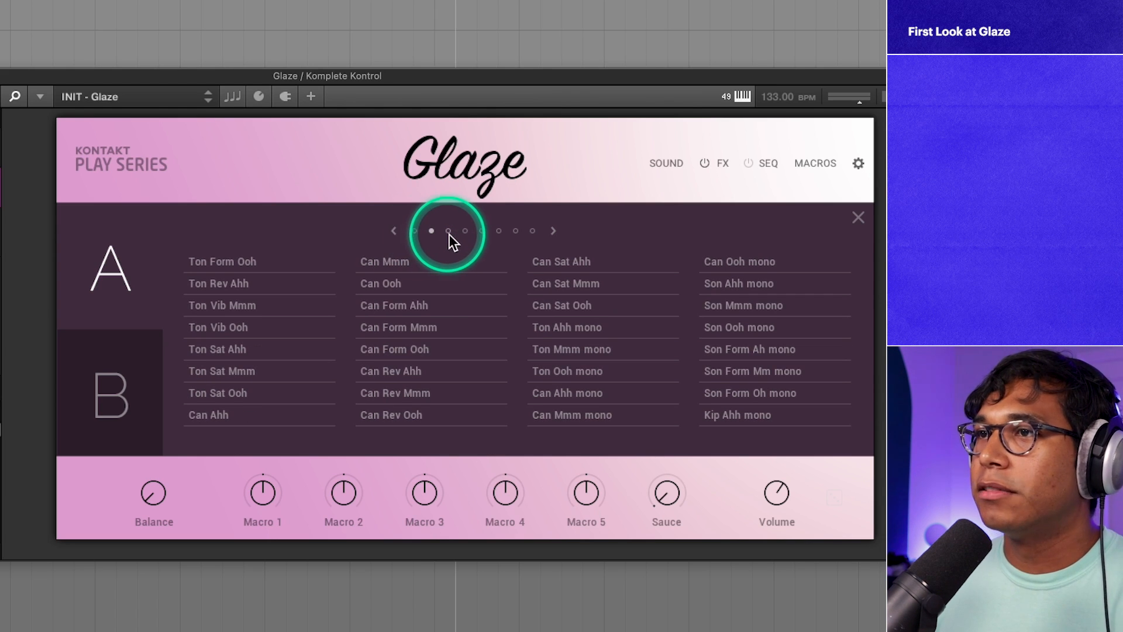
click(448, 232)
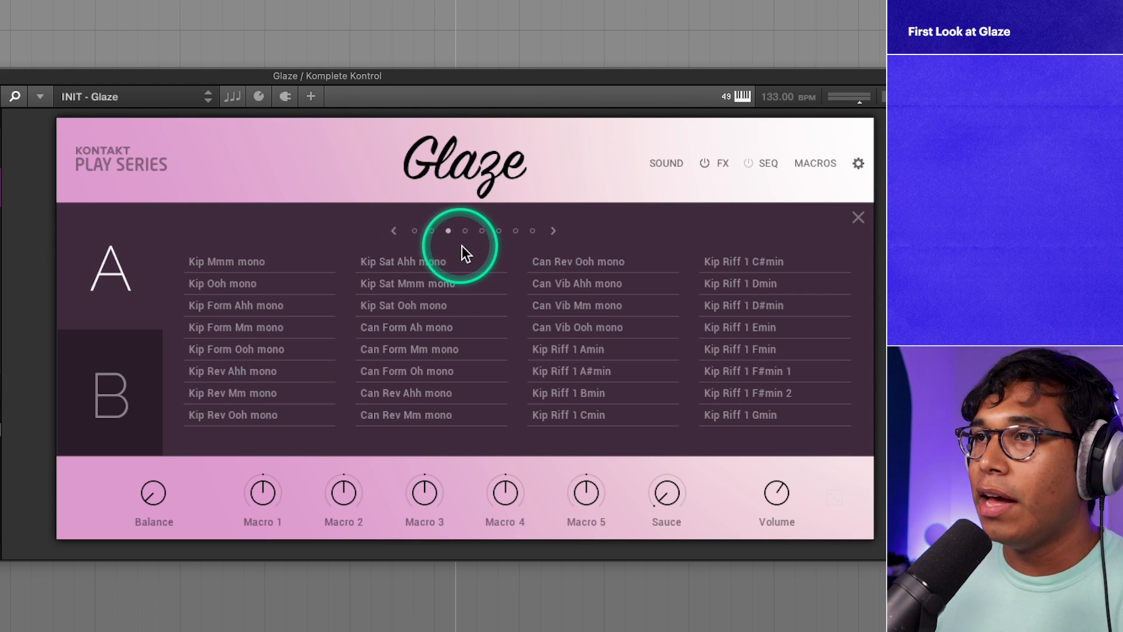
click(564, 348)
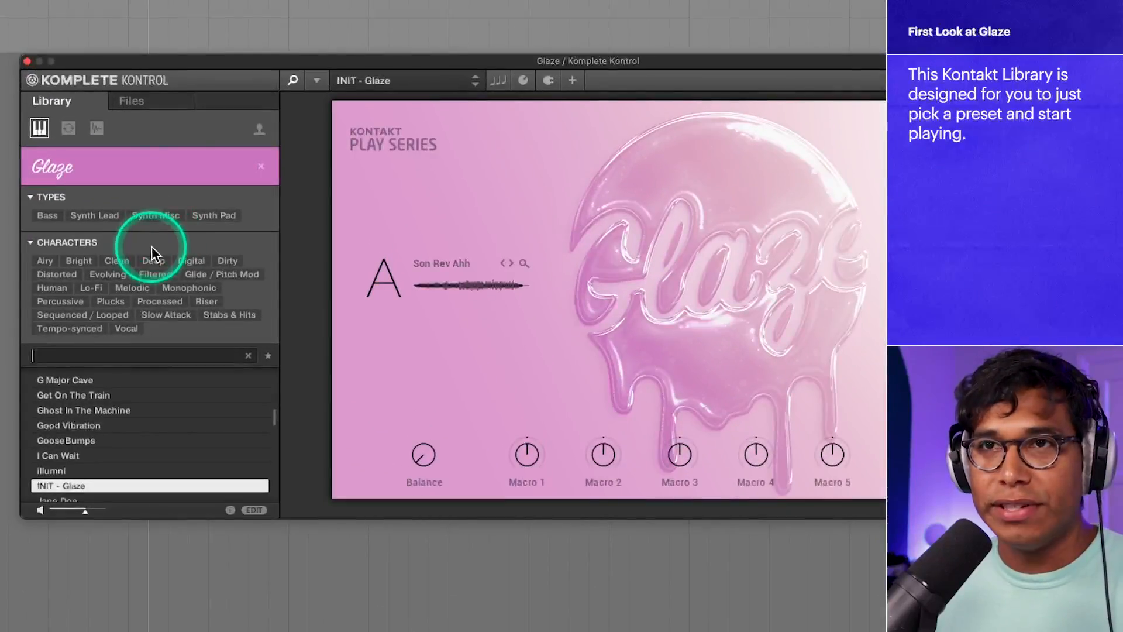
Audition the Bass presets Rubbery and Deep Breath, and the Synth Lead preset Dark Delight.
click(58, 218)
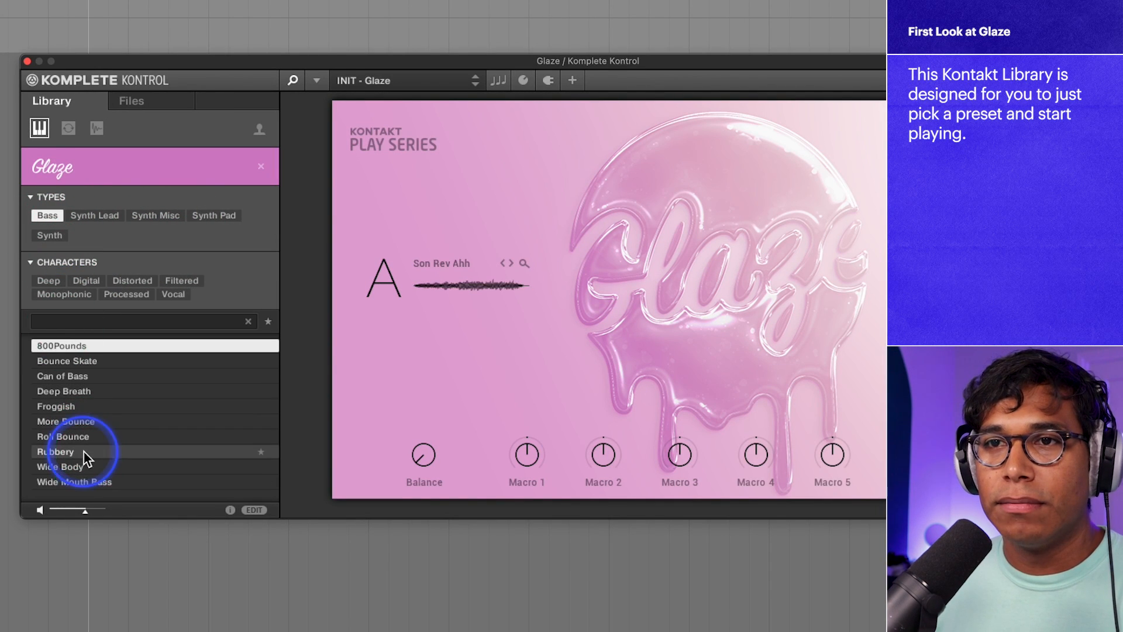
click(83, 452)
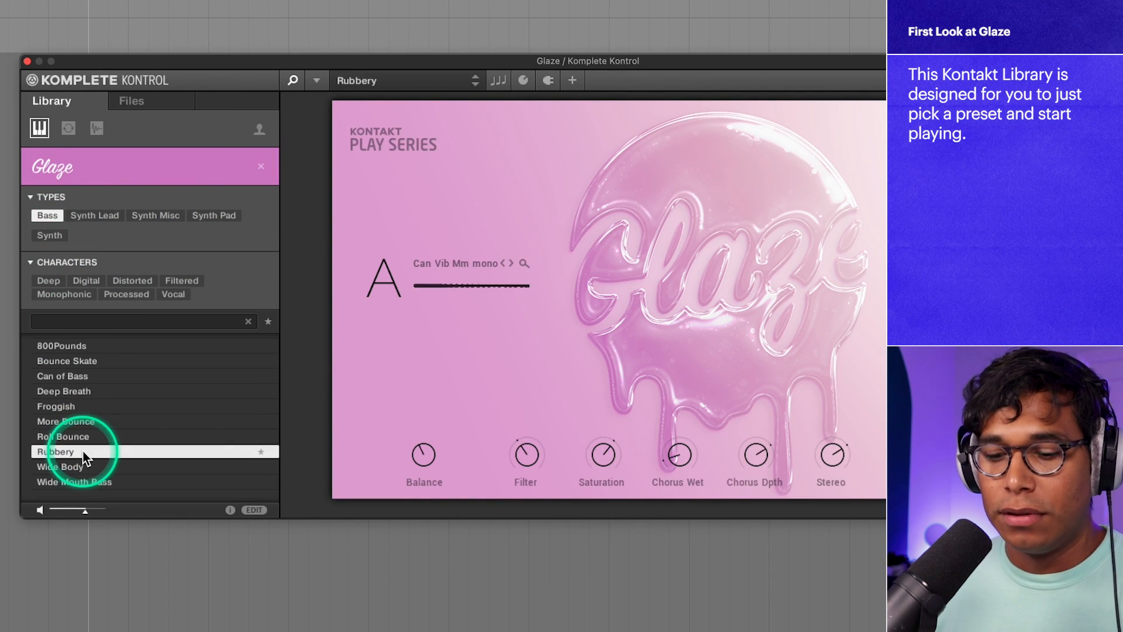
click(97, 392)
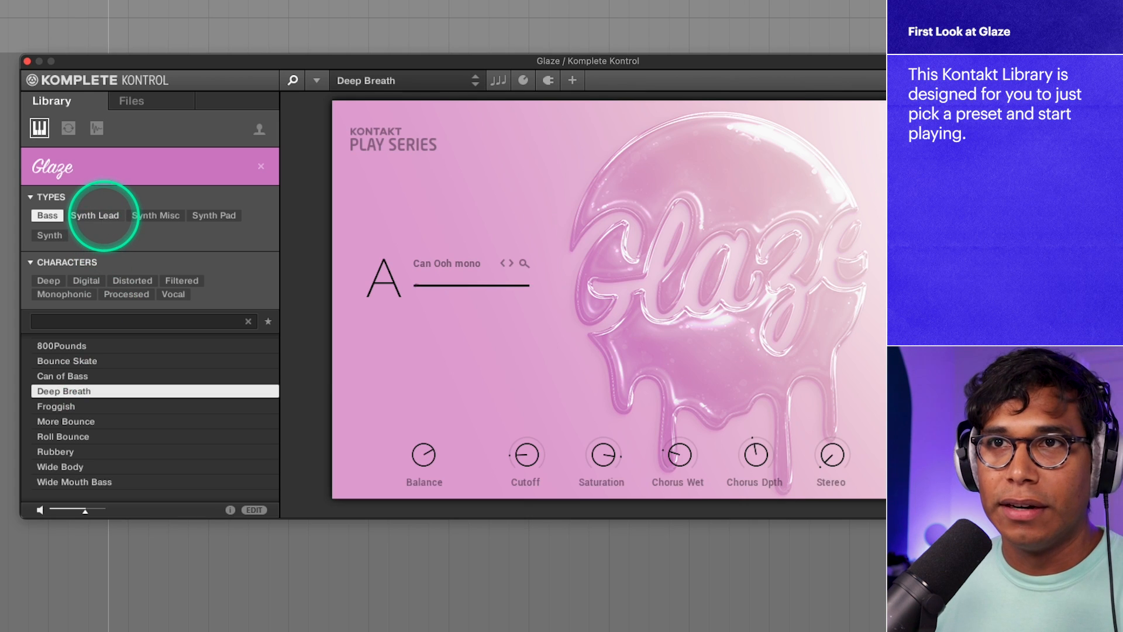
click(100, 215)
click(124, 432)
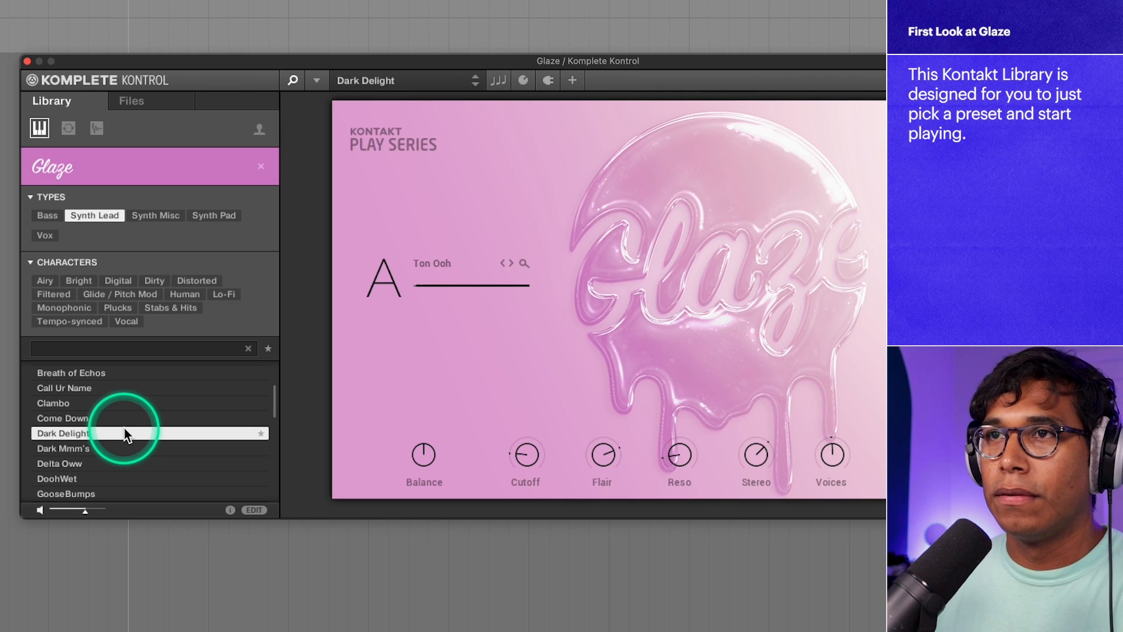
Filter the Glaze presets to the Synth Pad type and choose a pad preset from the list.
click(206, 216)
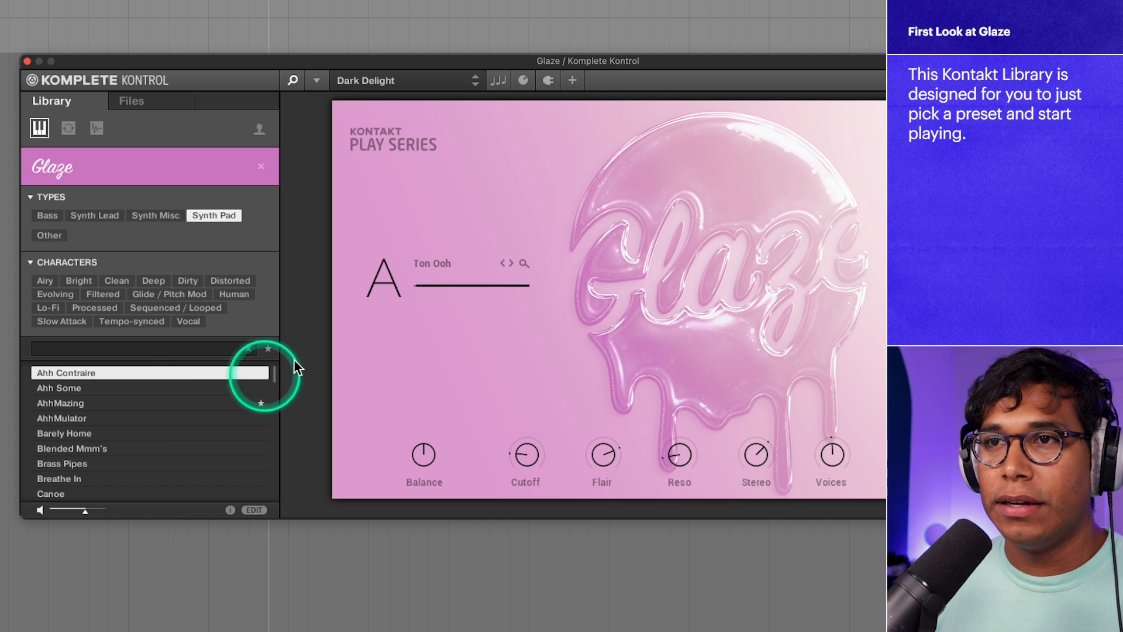
click(272, 350)
click(75, 404)
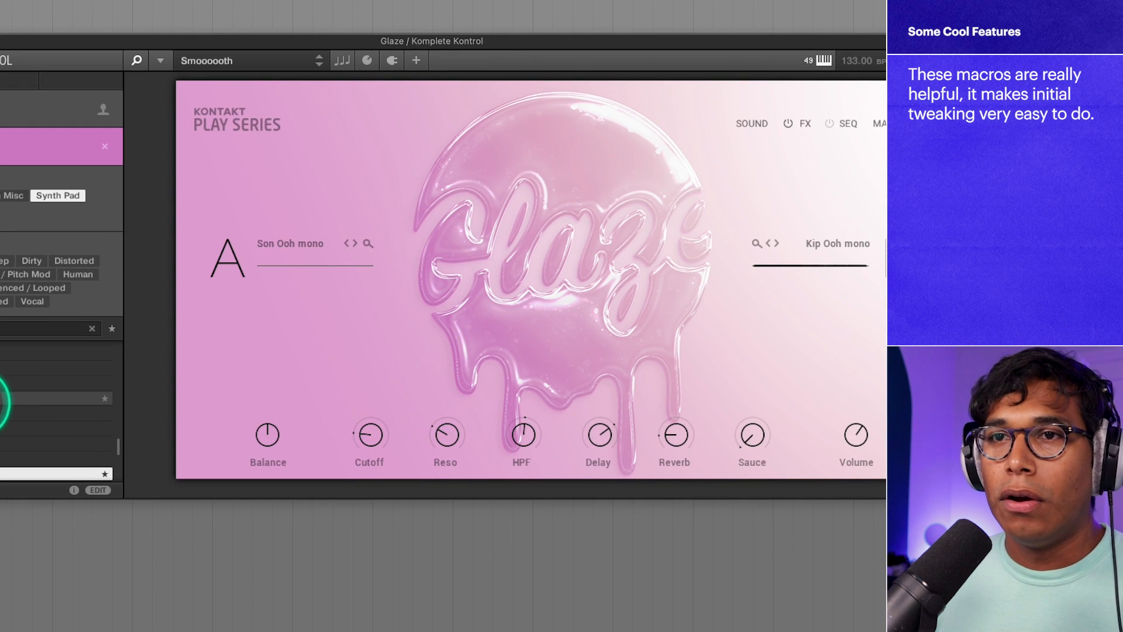
Audition the pad presets Rise Up and Rotary Special, and turn up Rotary Special's Sauce macro.
double_click(5, 383)
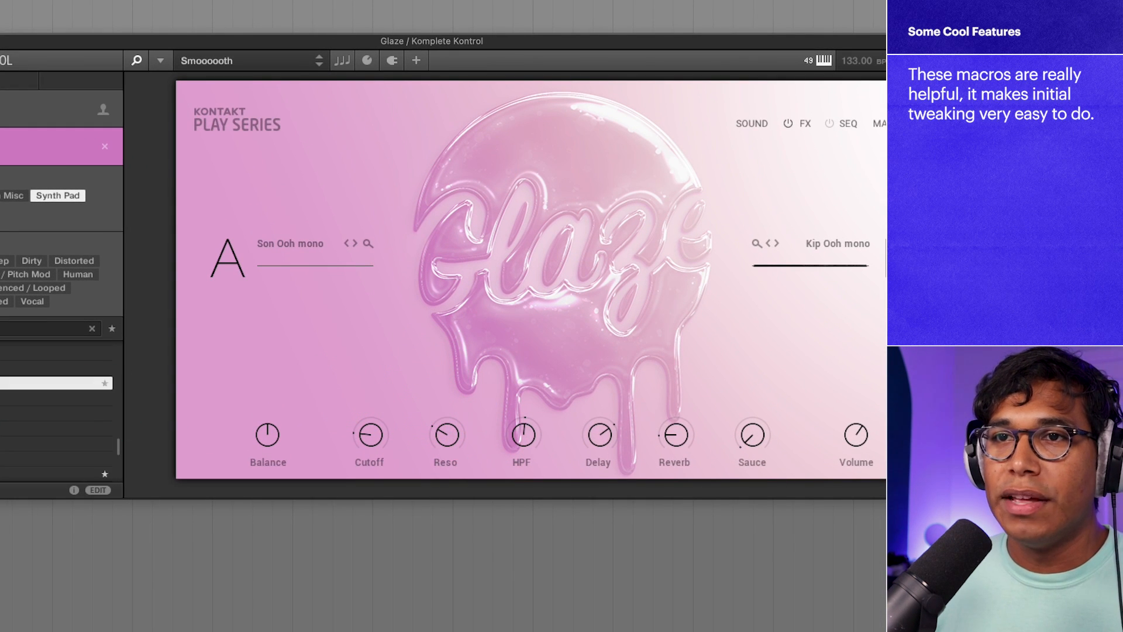
double_click(4, 413)
double_click(4, 427)
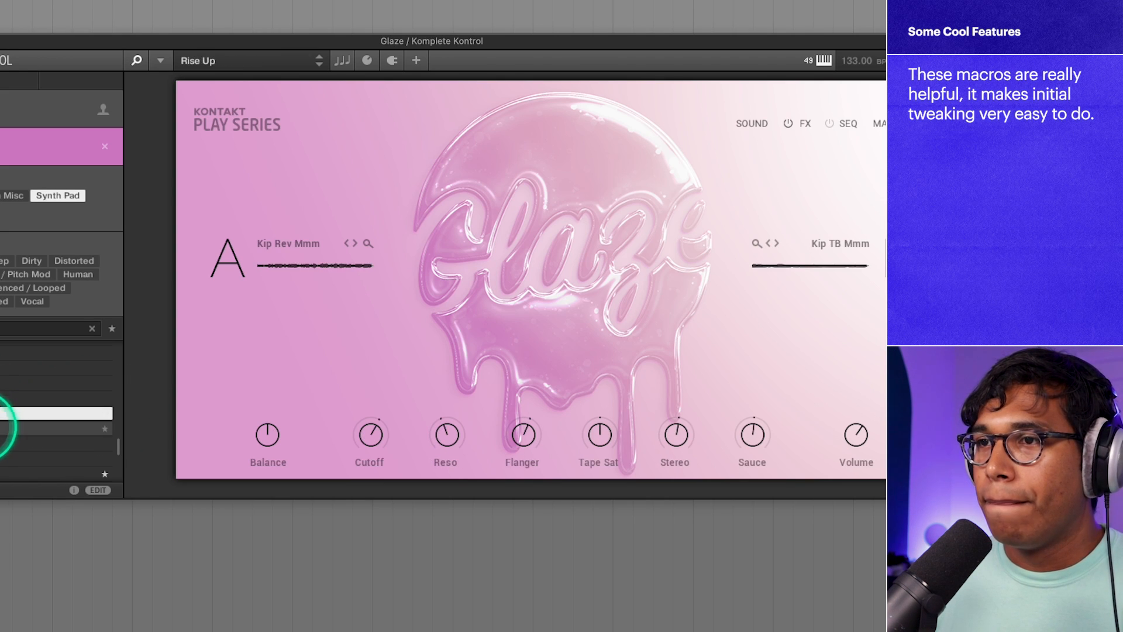
double_click(4, 428)
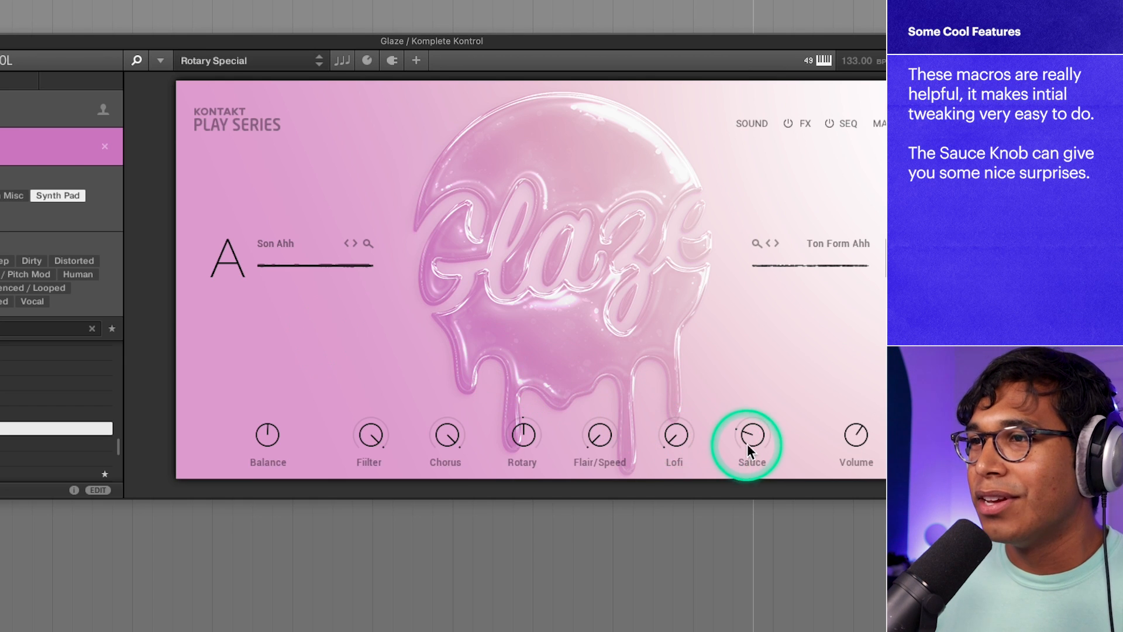
drag(754, 437, 732, 406)
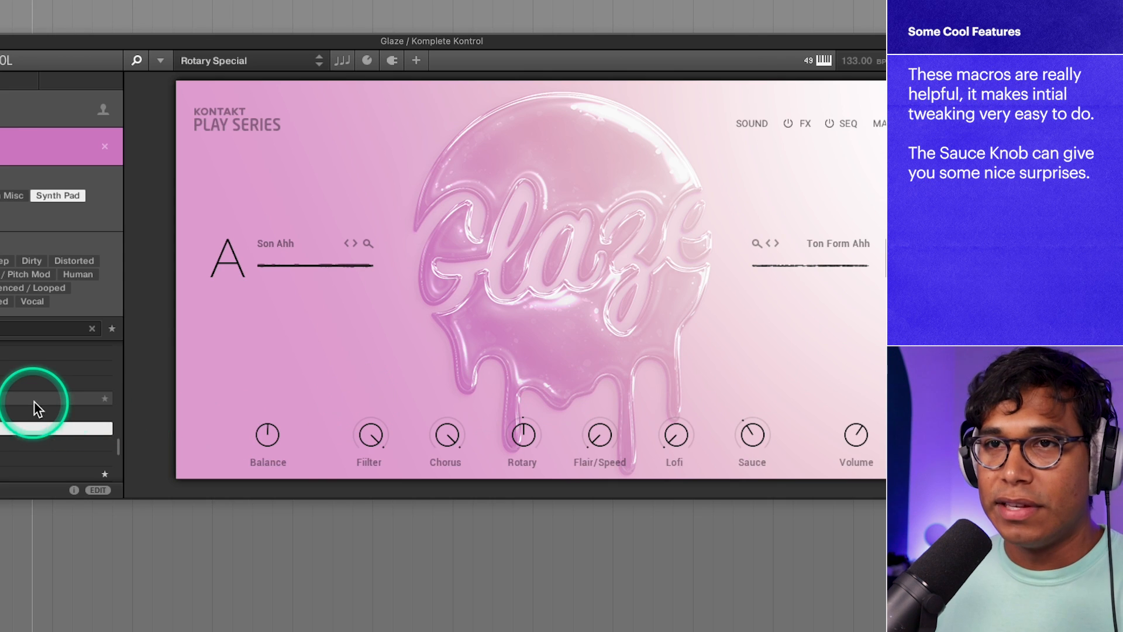
View the Sauce macro's assignments while stepping back through the pad presets to OooWaa, and close the macro view.
scroll(29, 402, up, 5)
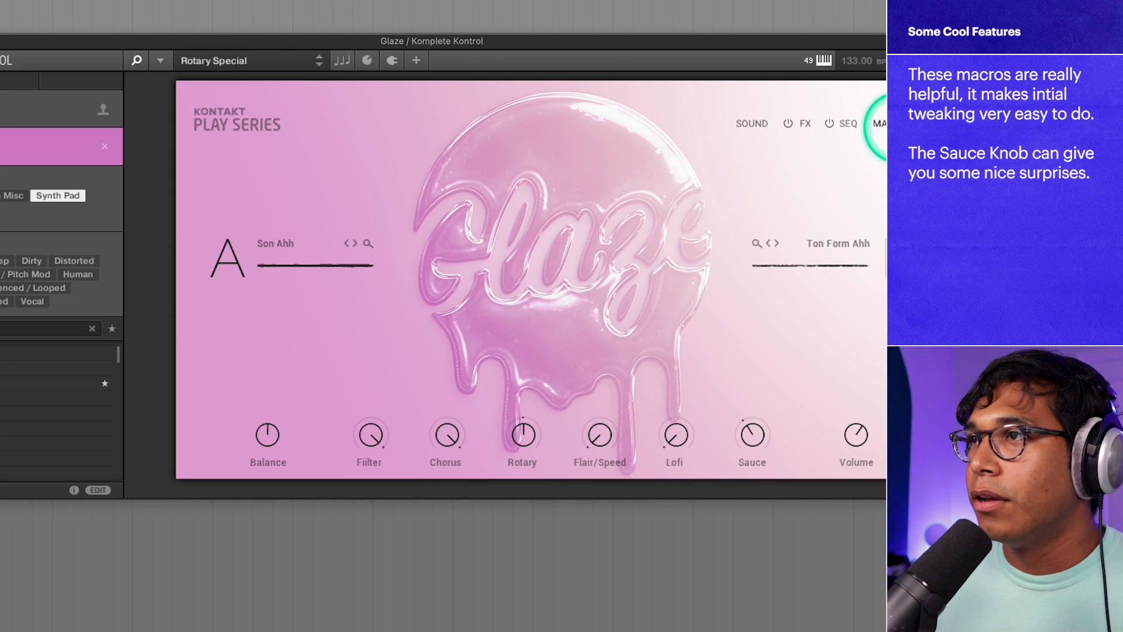
click(879, 124)
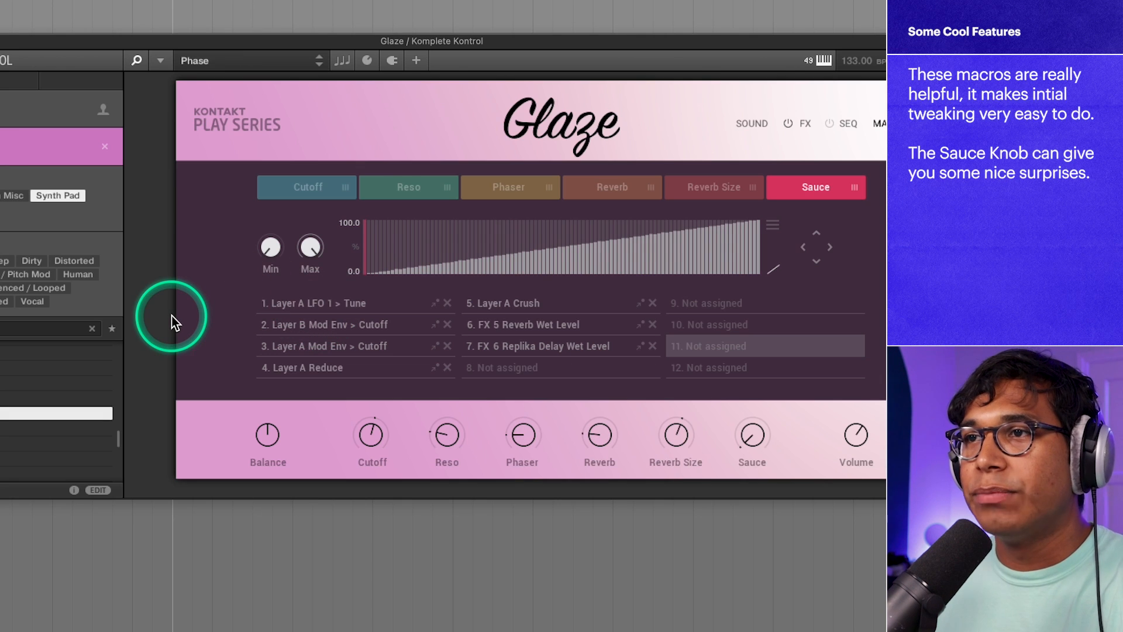
key(Up)
key(Up)
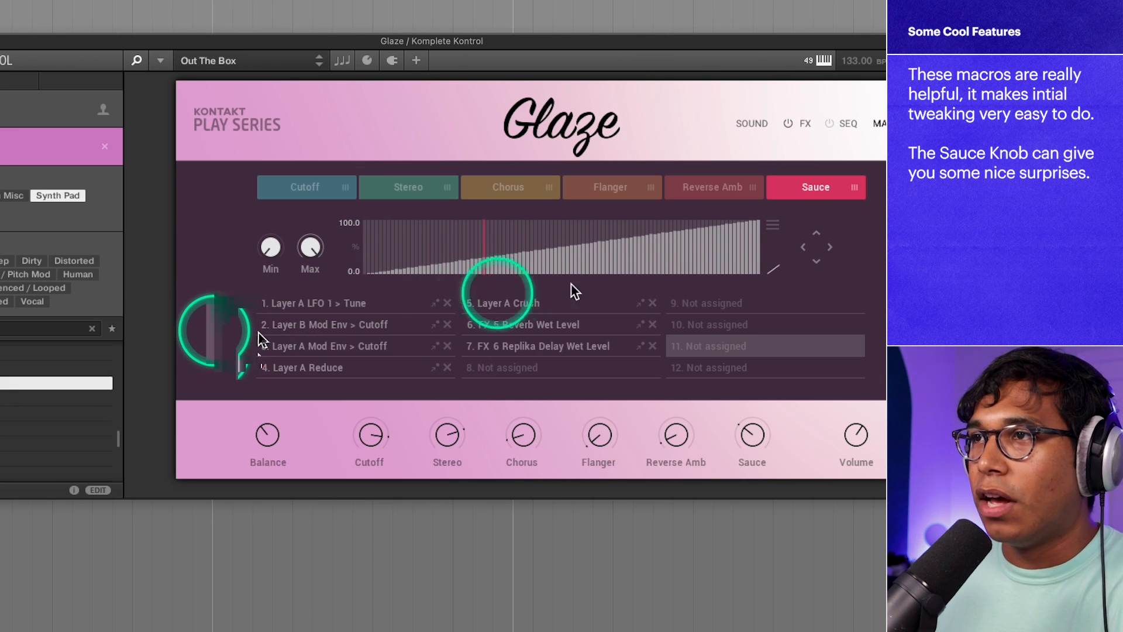
key(Up)
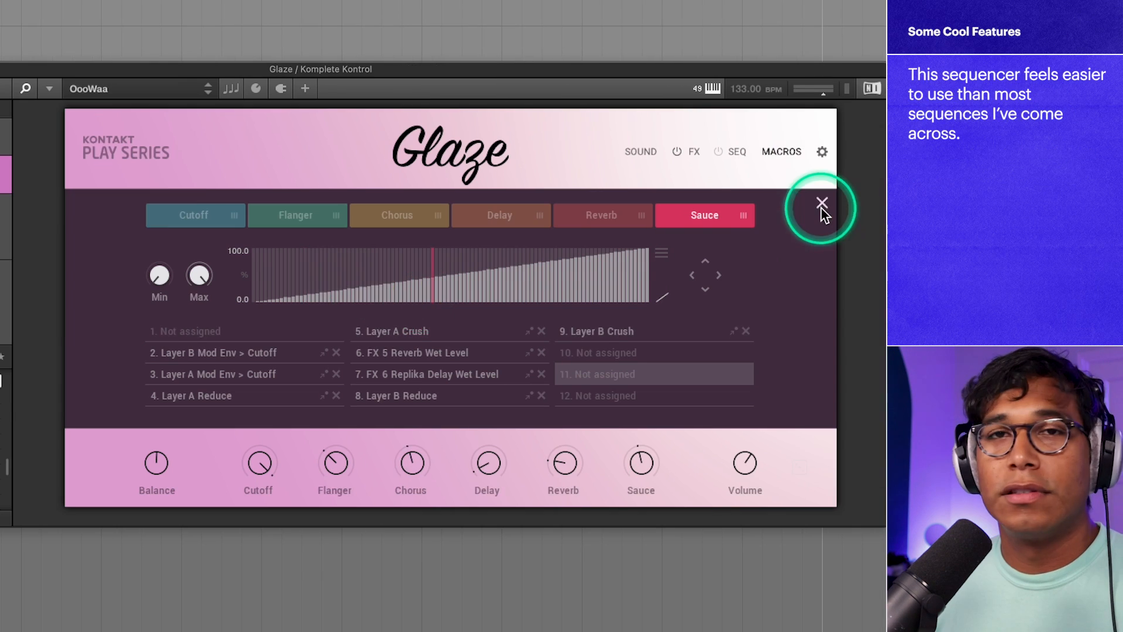
click(821, 206)
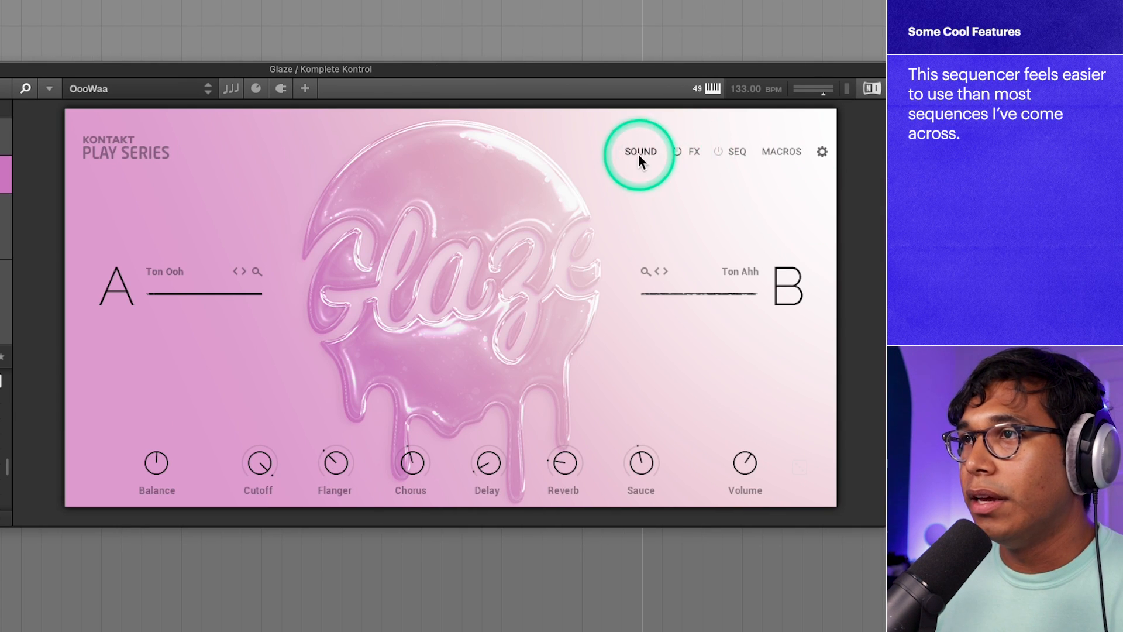
Enable the OooWaa preset's sequencer with 4 steps, root key D and the Major scale.
click(737, 152)
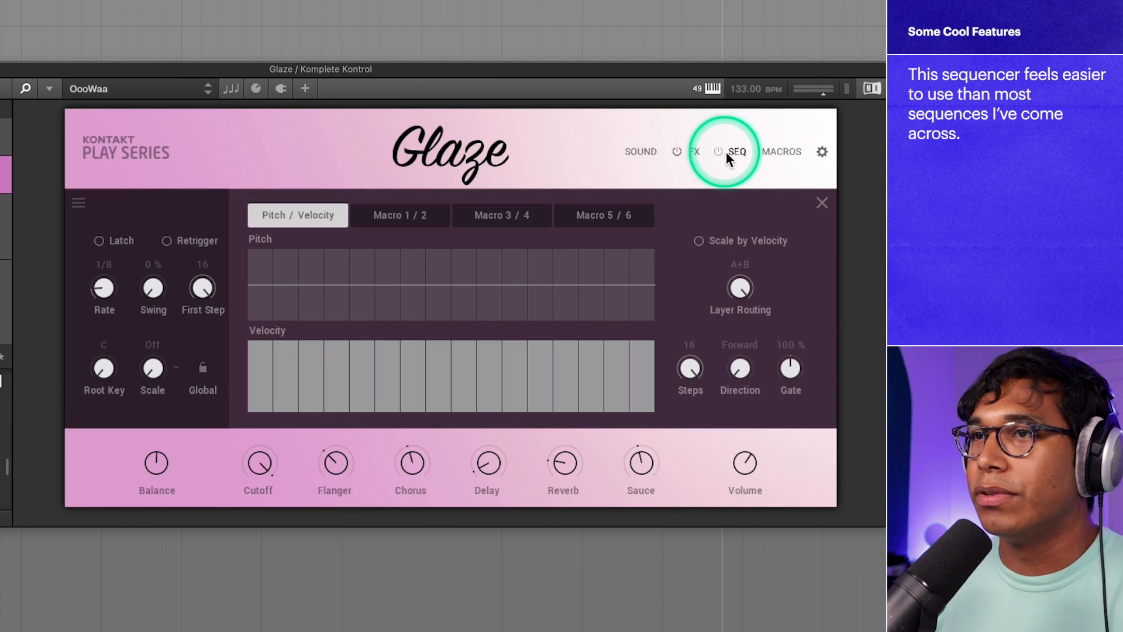
click(96, 402)
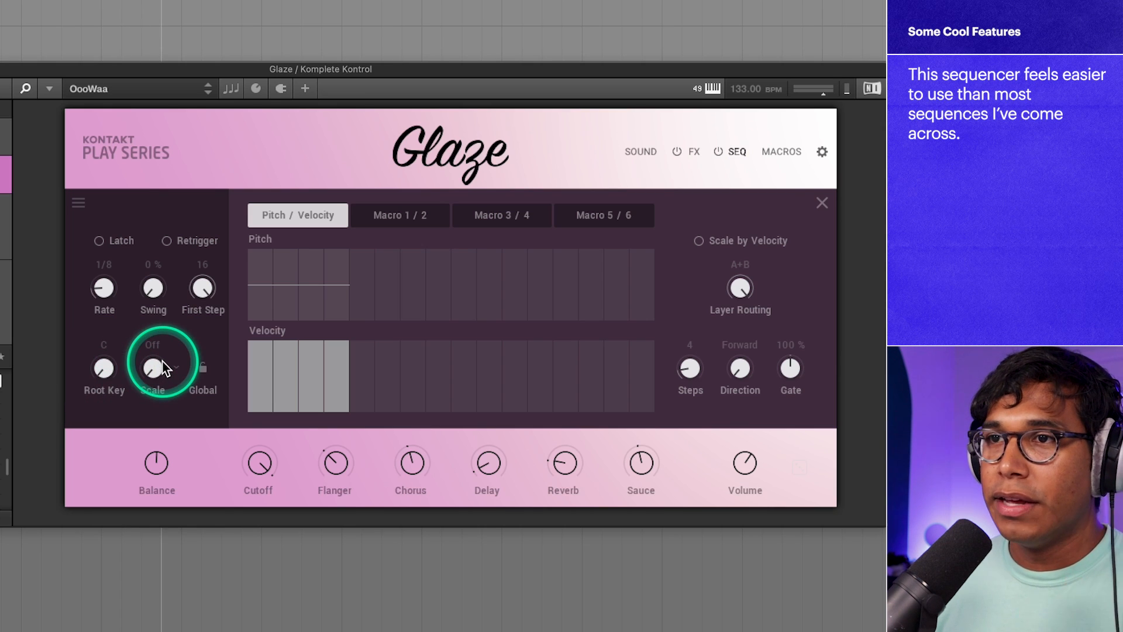
mouse_move(100, 372)
mouse_down()
mouse_move(109, 341)
mouse_move(123, 363)
mouse_move(145, 349)
mouse_move(149, 375)
mouse_move(107, 352)
mouse_up()
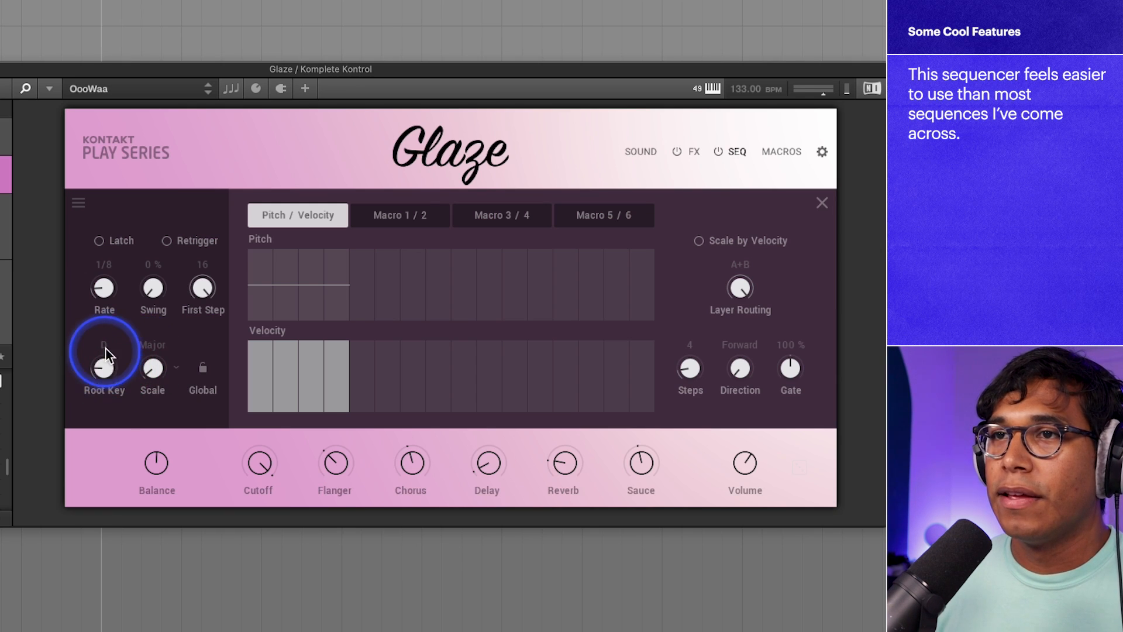
drag(101, 310, 91, 345)
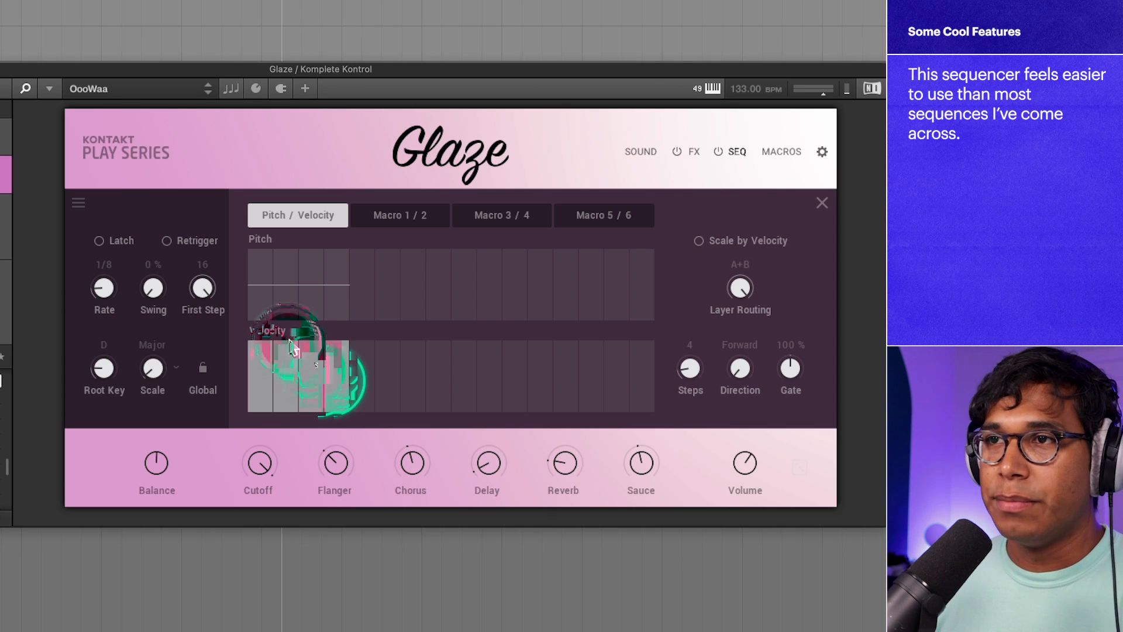
Draw pitch values into the second, third and fourth sequencer steps.
click(281, 286)
drag(317, 287, 341, 300)
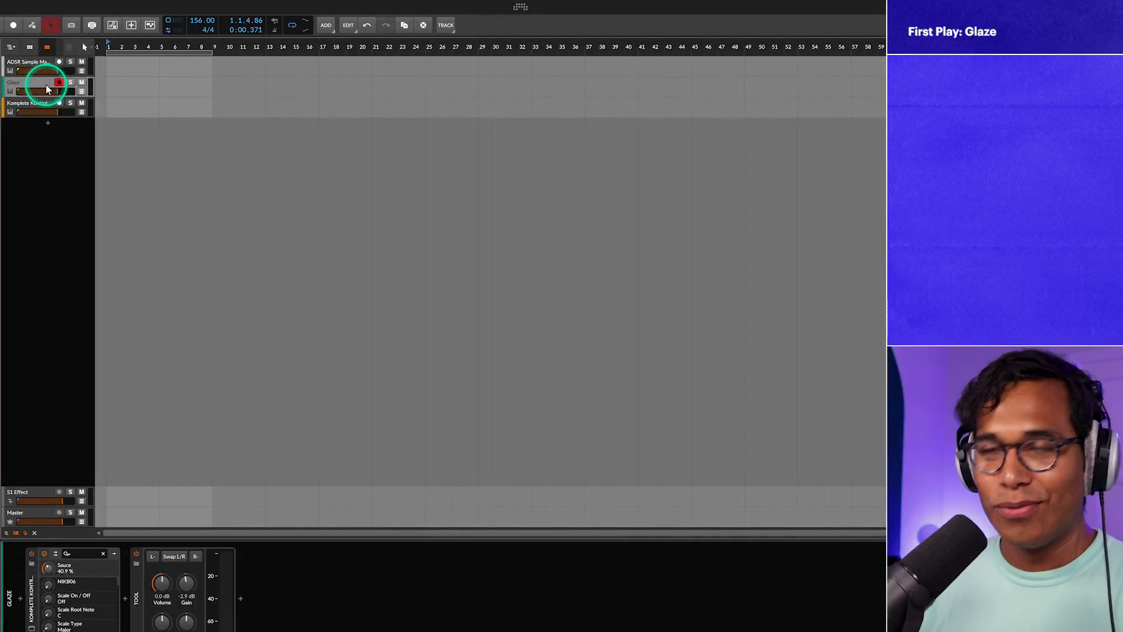
Select the Glaze track, open its Komplete Kontrol plug-in window and reposition the window.
click(46, 86)
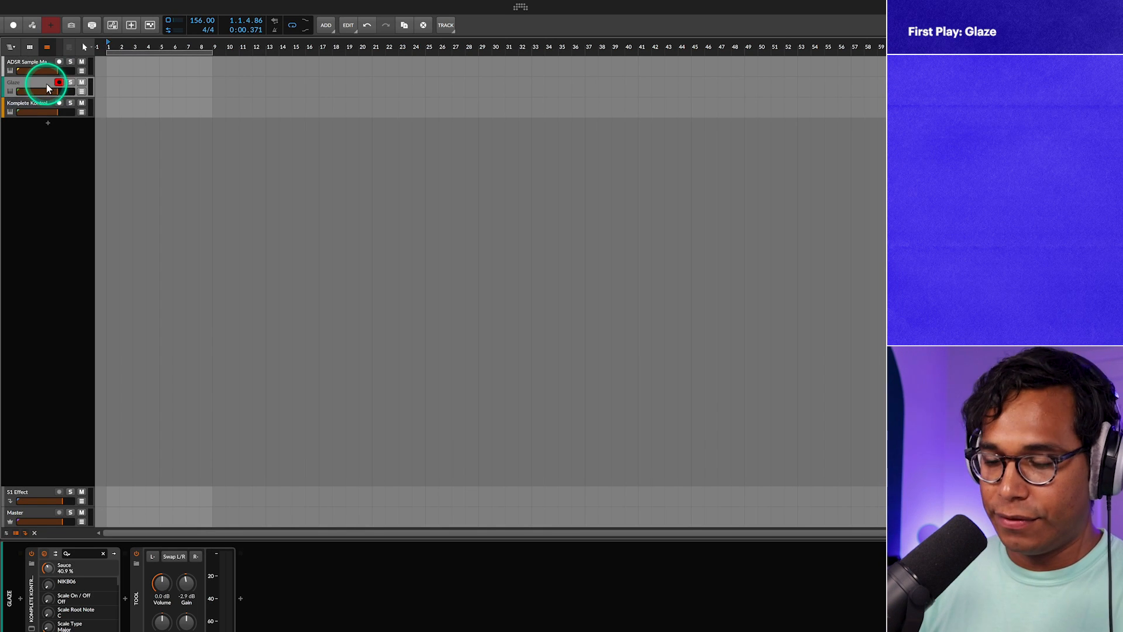
click(32, 627)
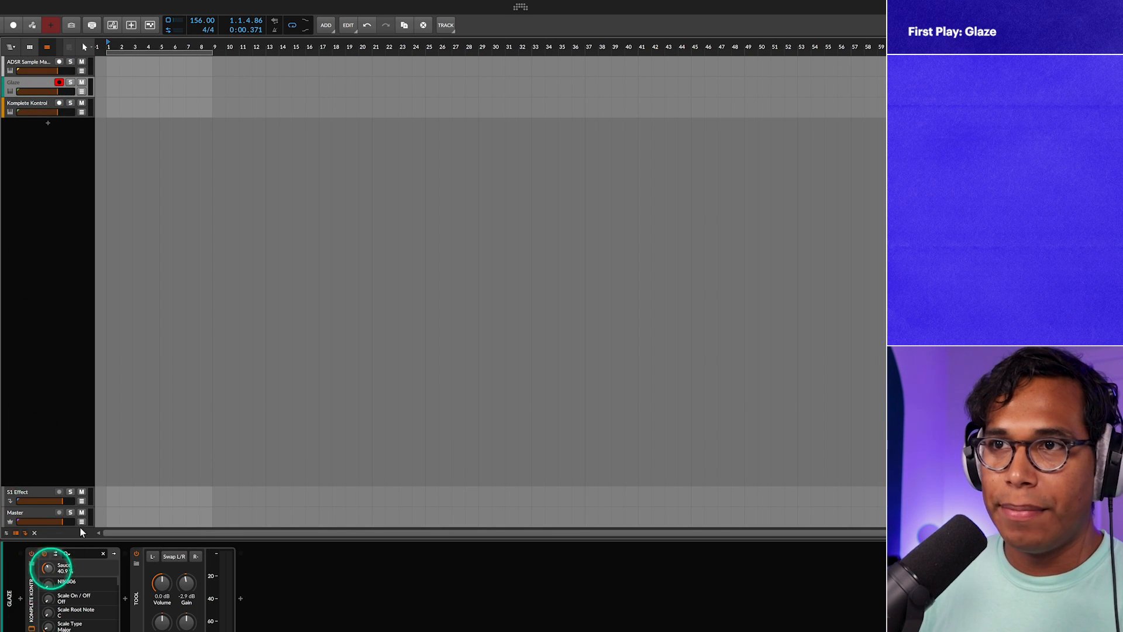
drag(329, 126, 202, 152)
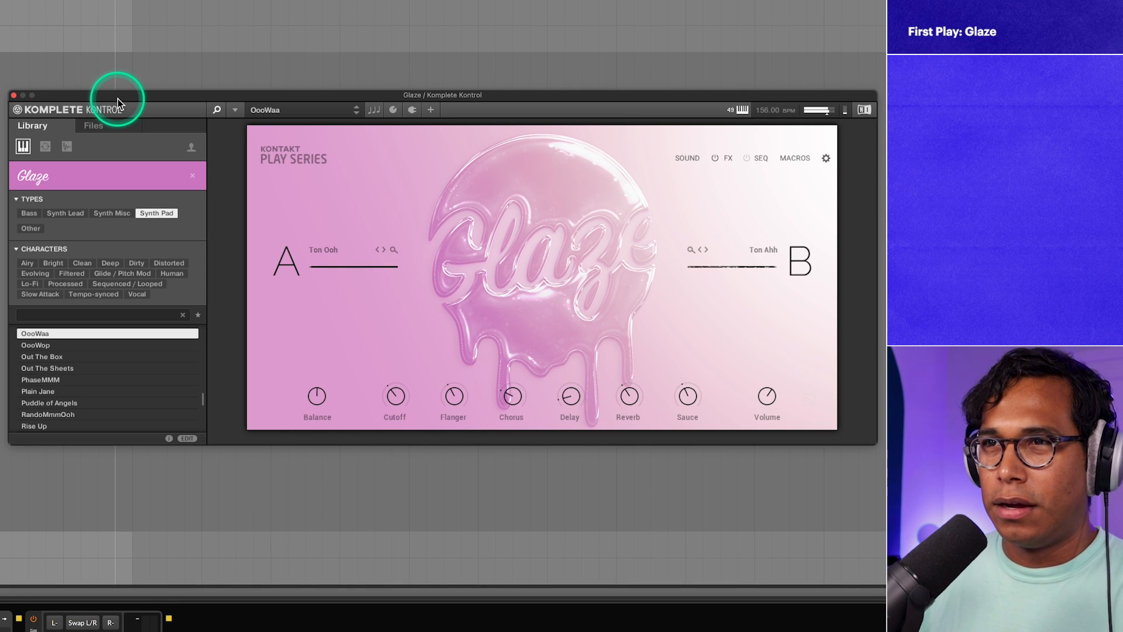
Record an eight-bar chord progression clip on the Glaze track with the OooWaa preset.
key(space)
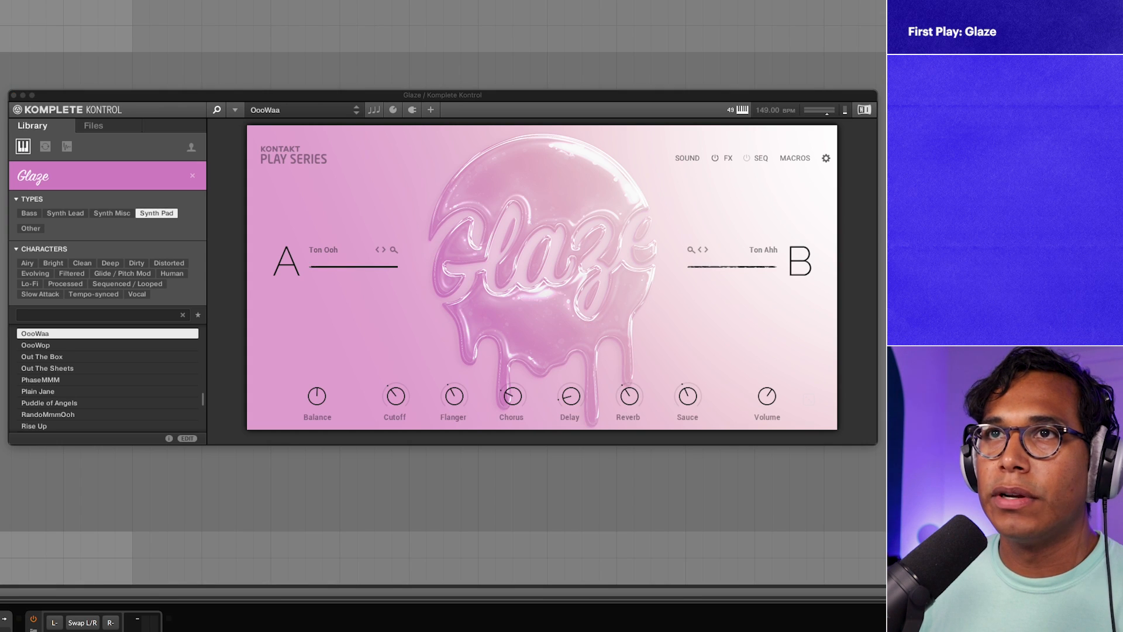
click(26, 50)
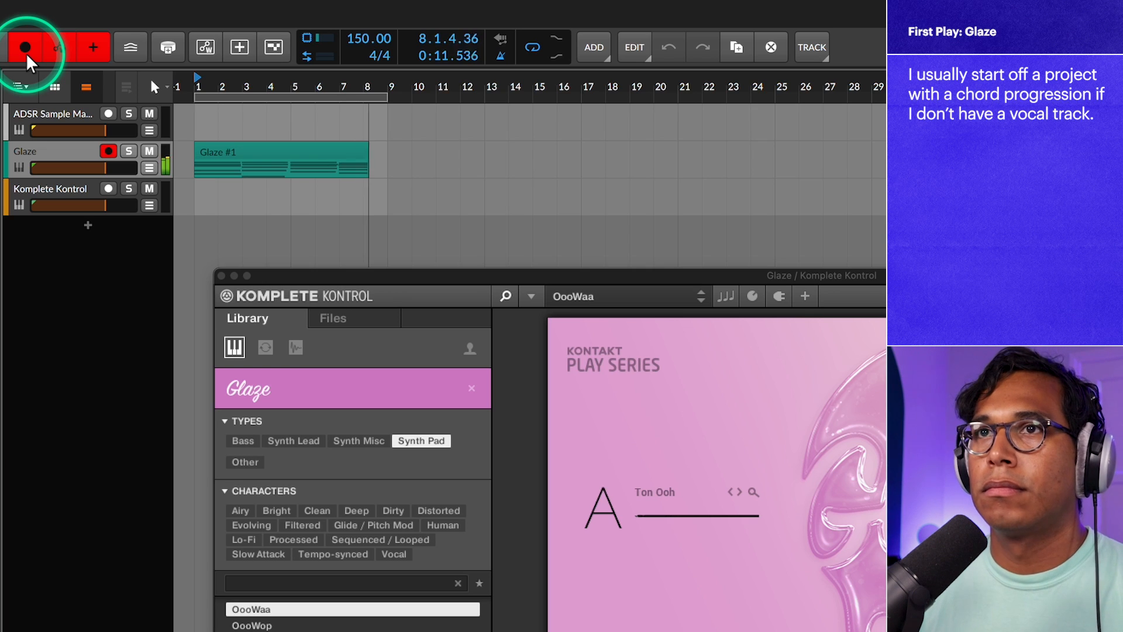
click(25, 49)
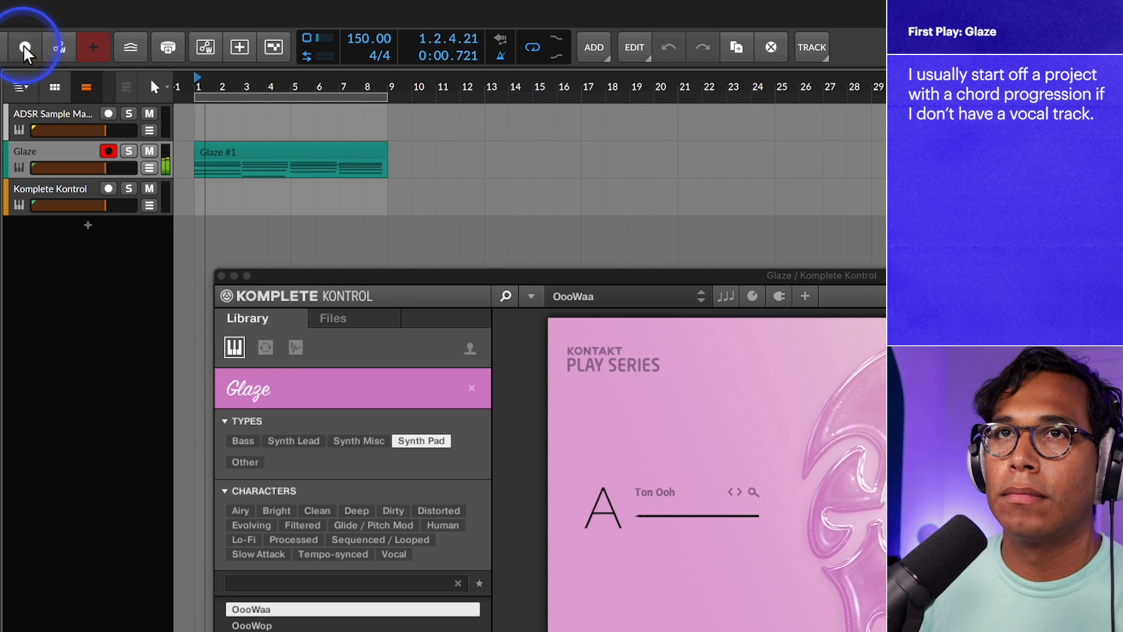
Listen to the recorded chord clip, close the Komplete Kontrol window and stop playback with the clip selected.
click(500, 55)
click(221, 276)
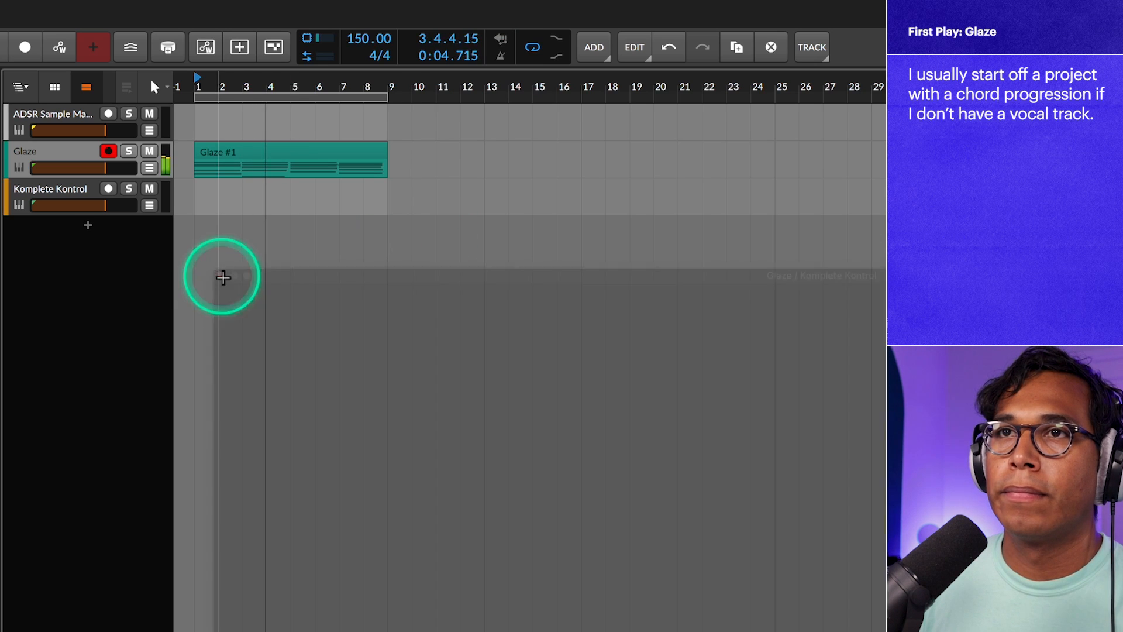
click(255, 157)
key(space)
Duplicate the Glaze track and delete the copied chord clip from the armed duplicate.
click(71, 156)
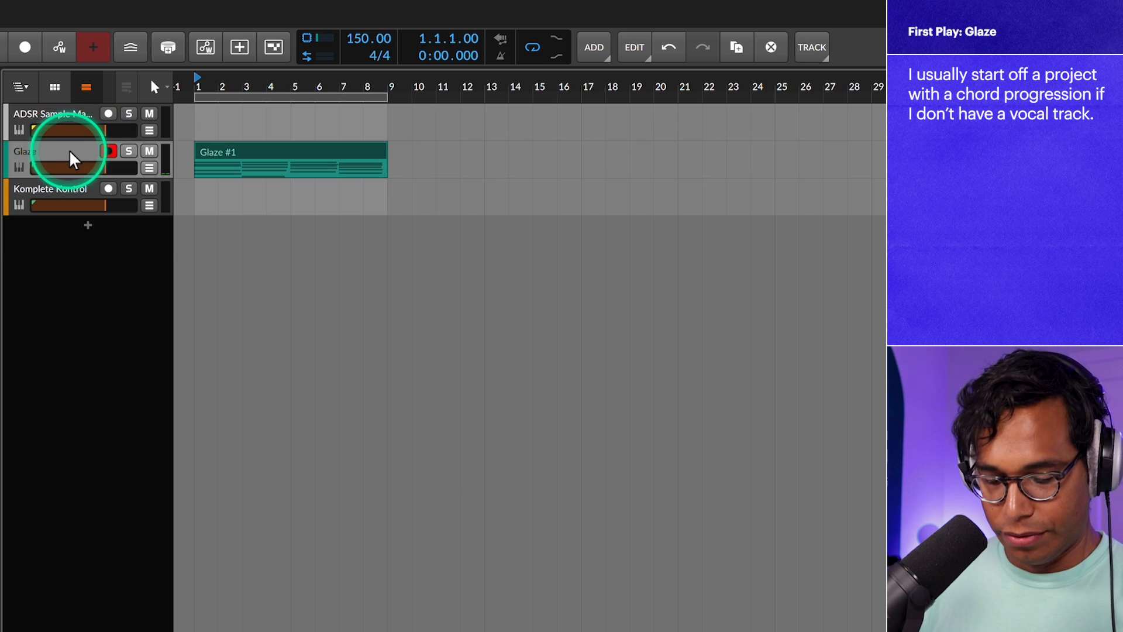
key(ctrl+d)
click(212, 190)
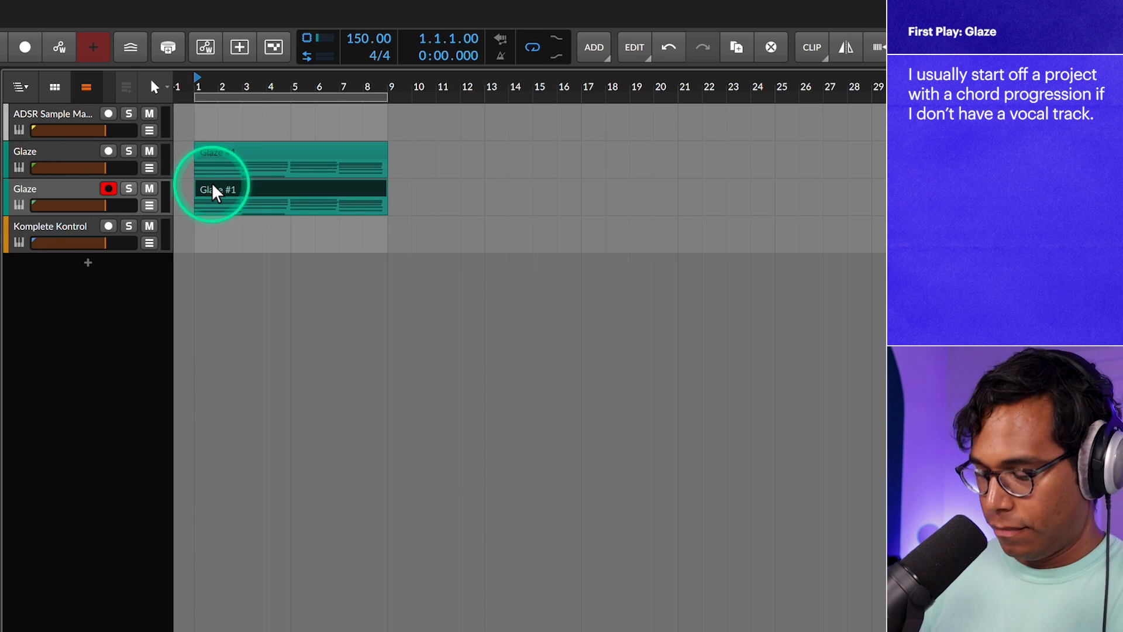
key(Delete)
click(111, 189)
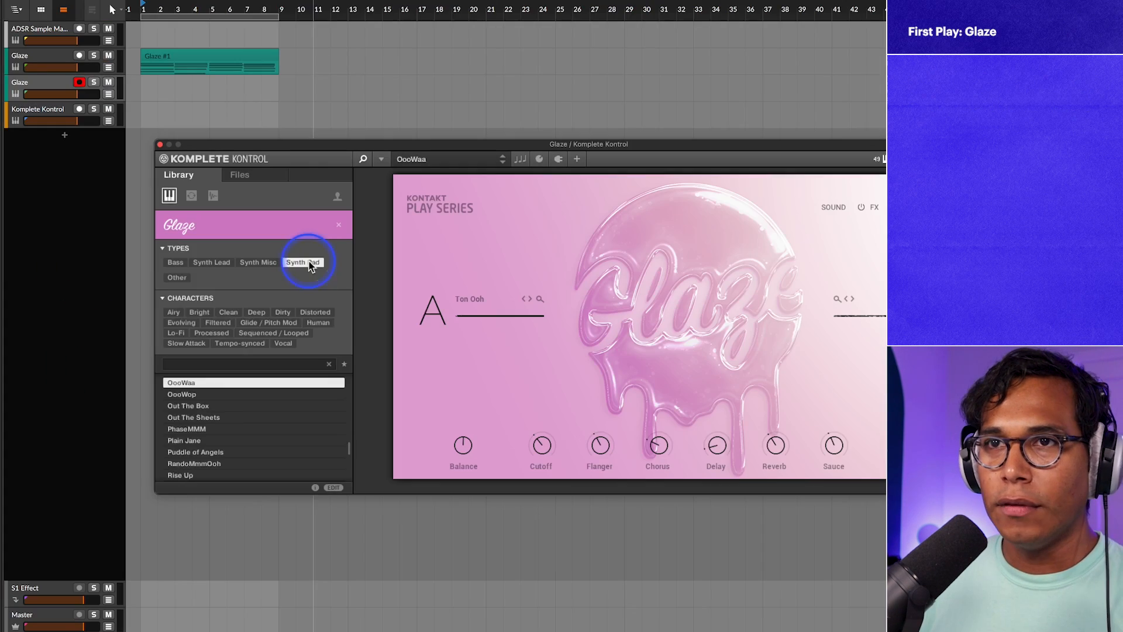
Load the 800Pounds Bass preset on the duplicated Glaze track and try it out with playback.
click(177, 262)
click(210, 362)
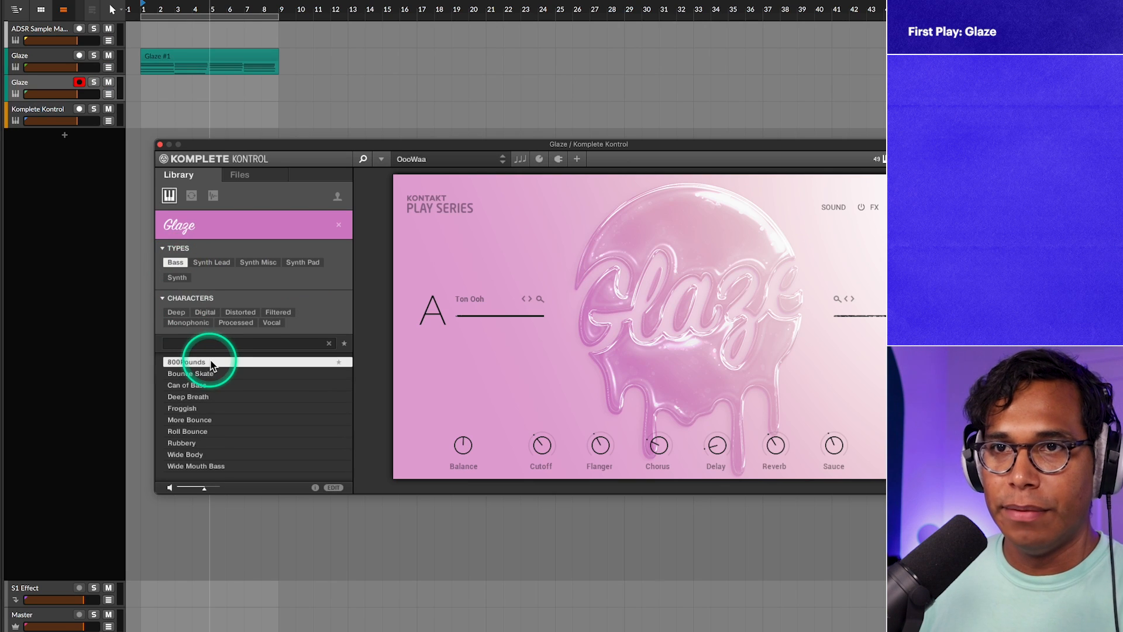
double_click(196, 363)
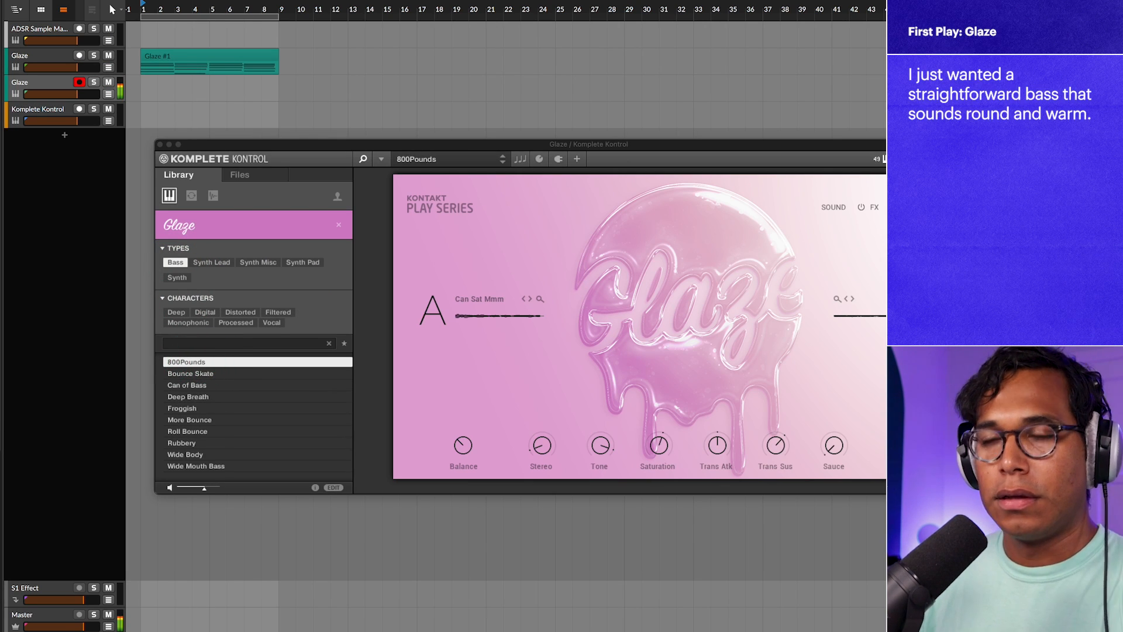
key(space)
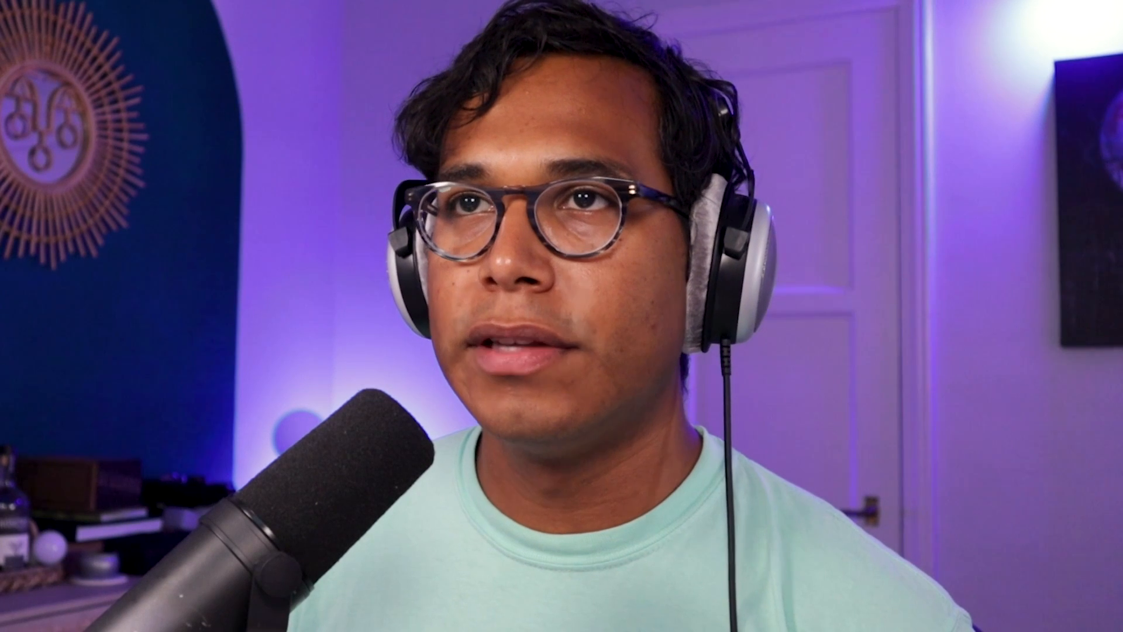
Record a second chord progression on the upper Glaze track, starting at bar 13.
click(346, 15)
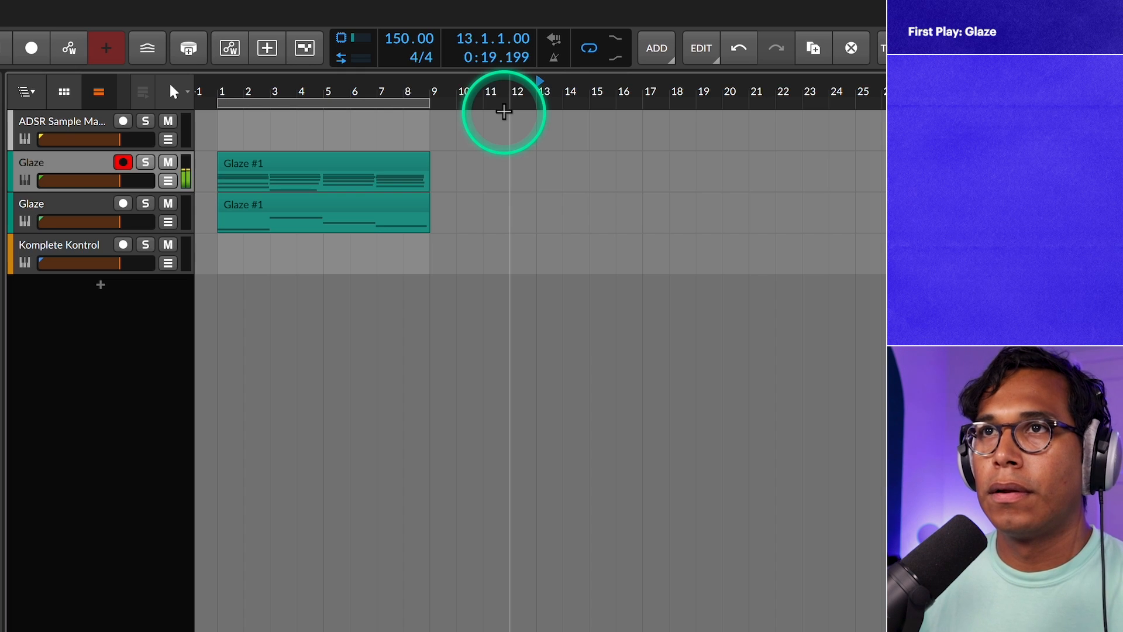
key(r)
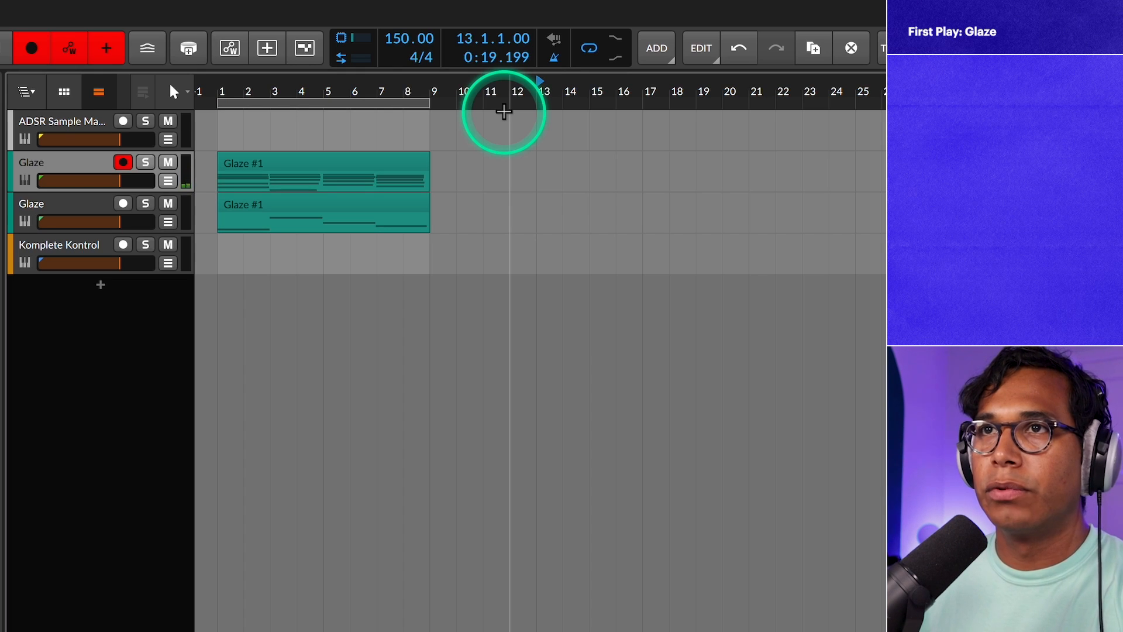
key(space)
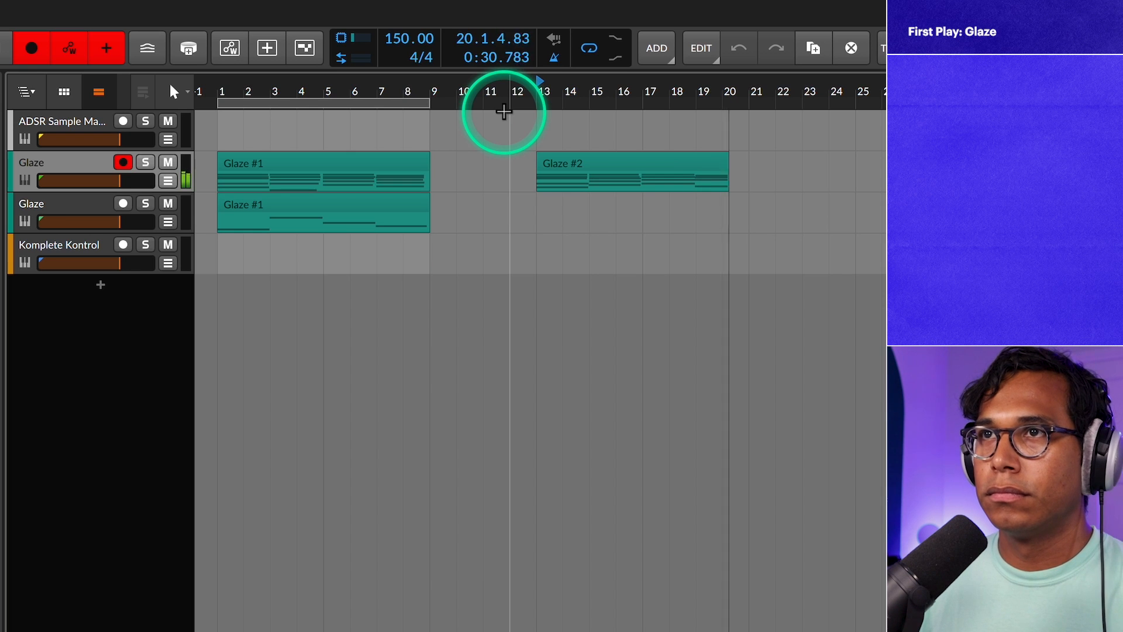
key(space)
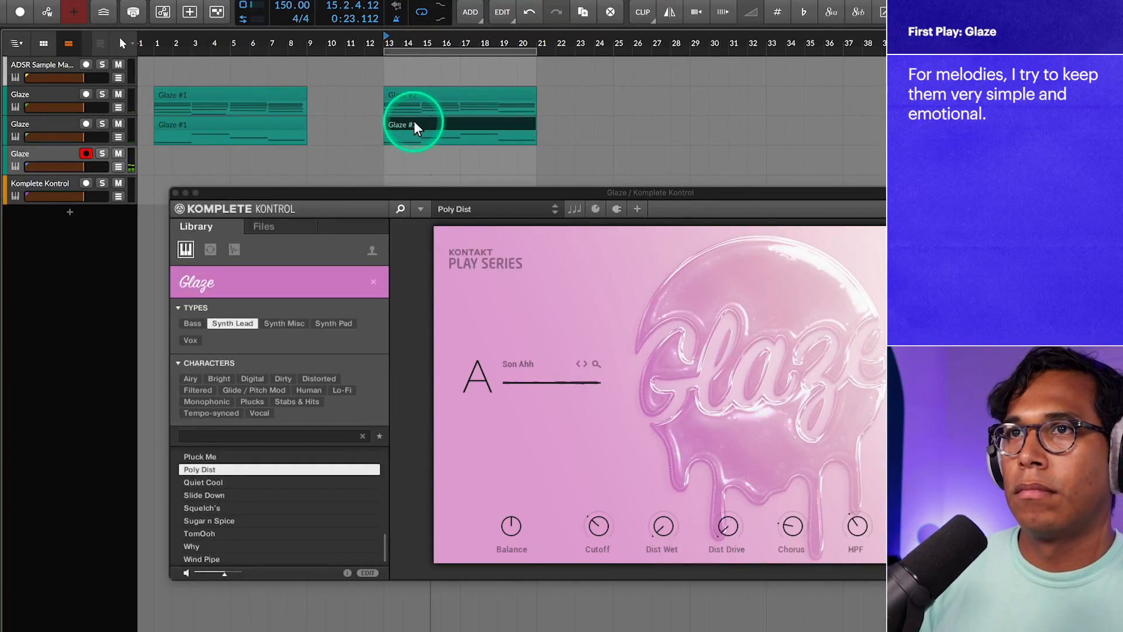
Play the looped section from bar 13 to audition the Poly Dist lead over the chords and bass.
key(space)
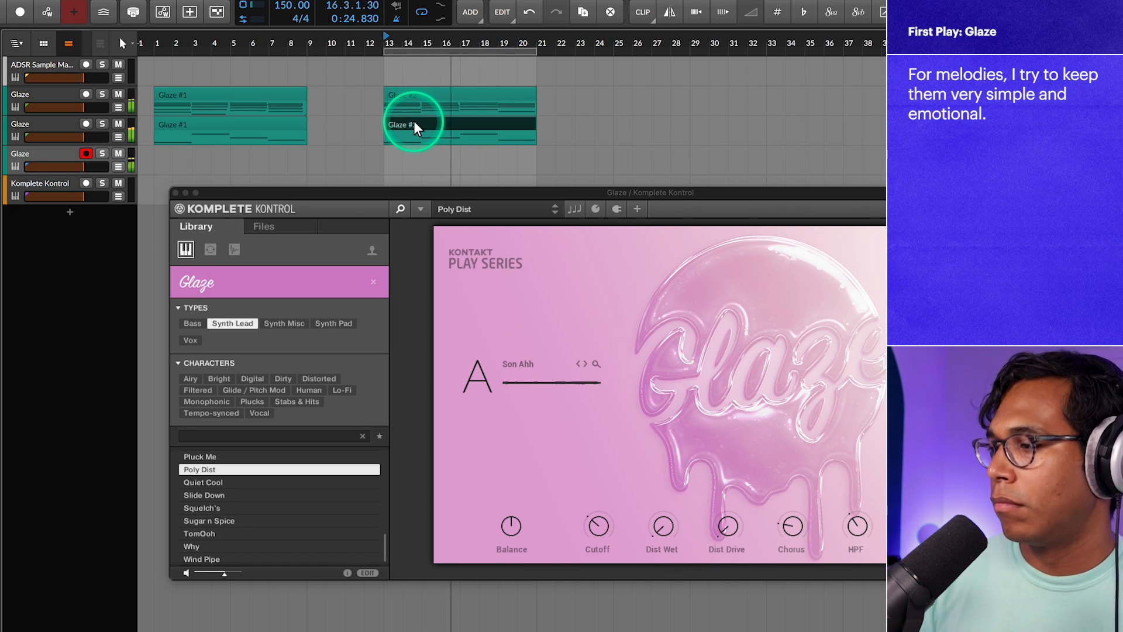
key(space)
click(283, 408)
key(space)
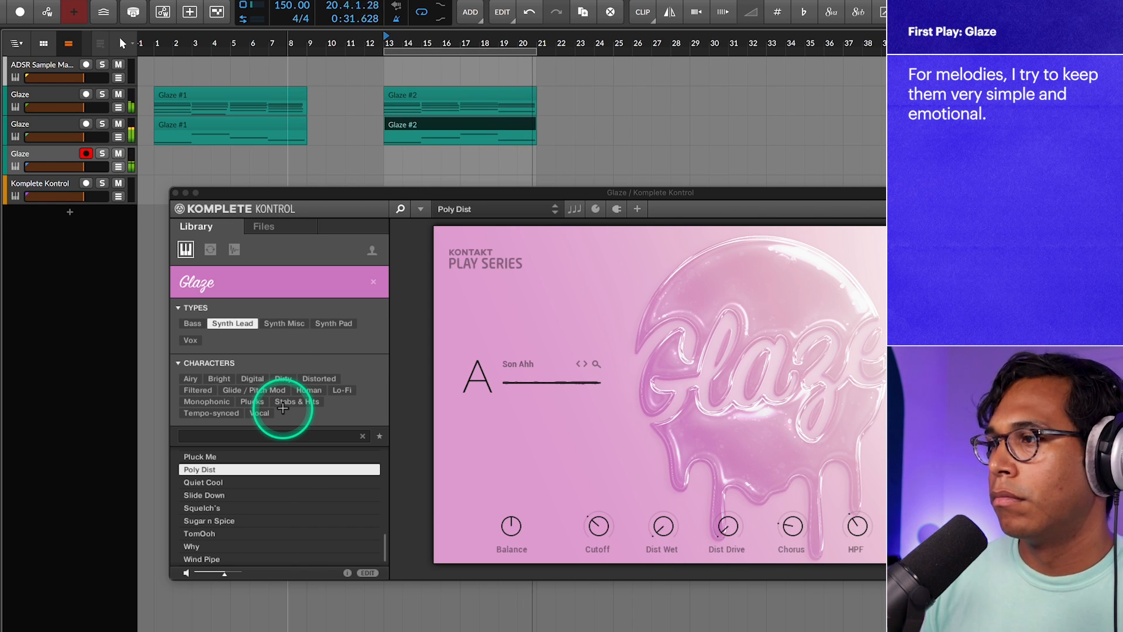
Duplicate the Glaze melody track and open the duplicate's Komplete Kontrol window.
click(47, 161)
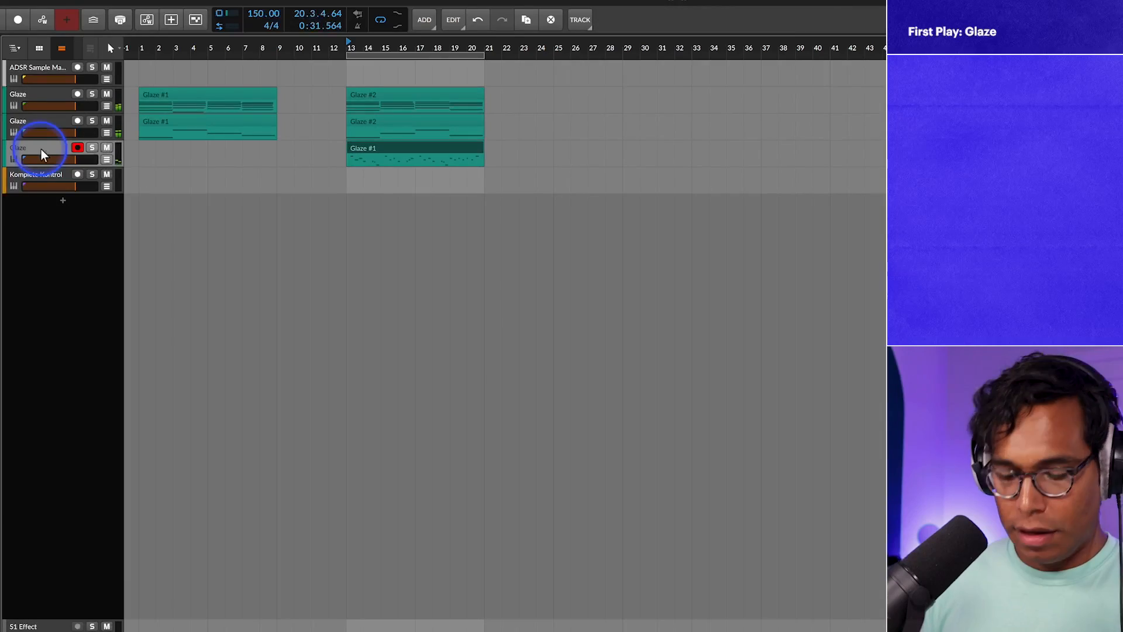
key(ctrl+d)
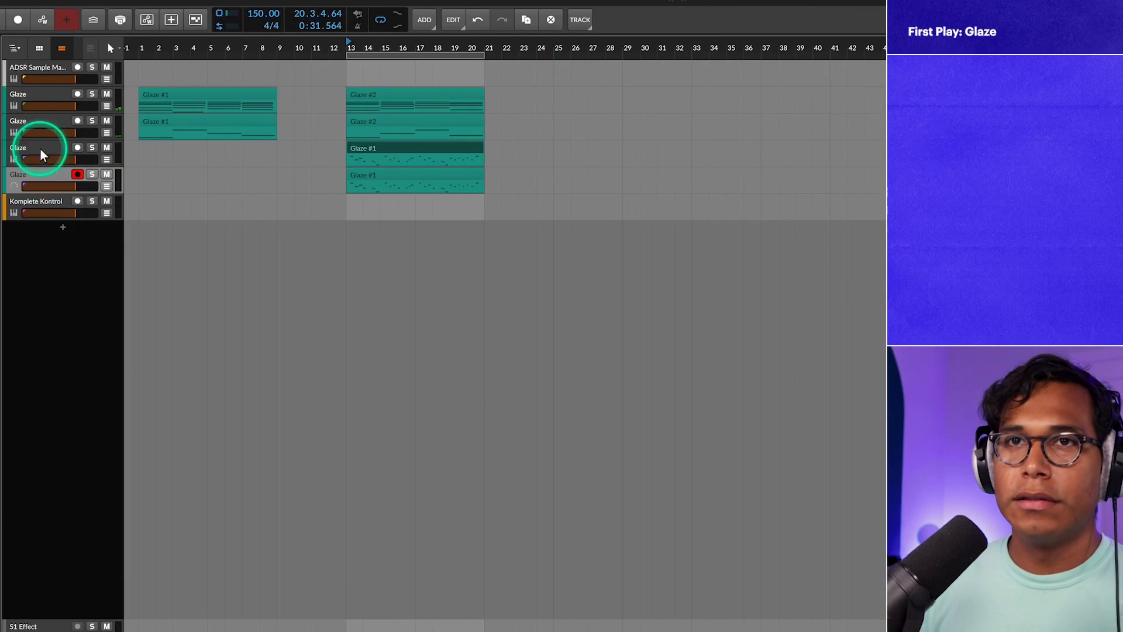
click(168, 625)
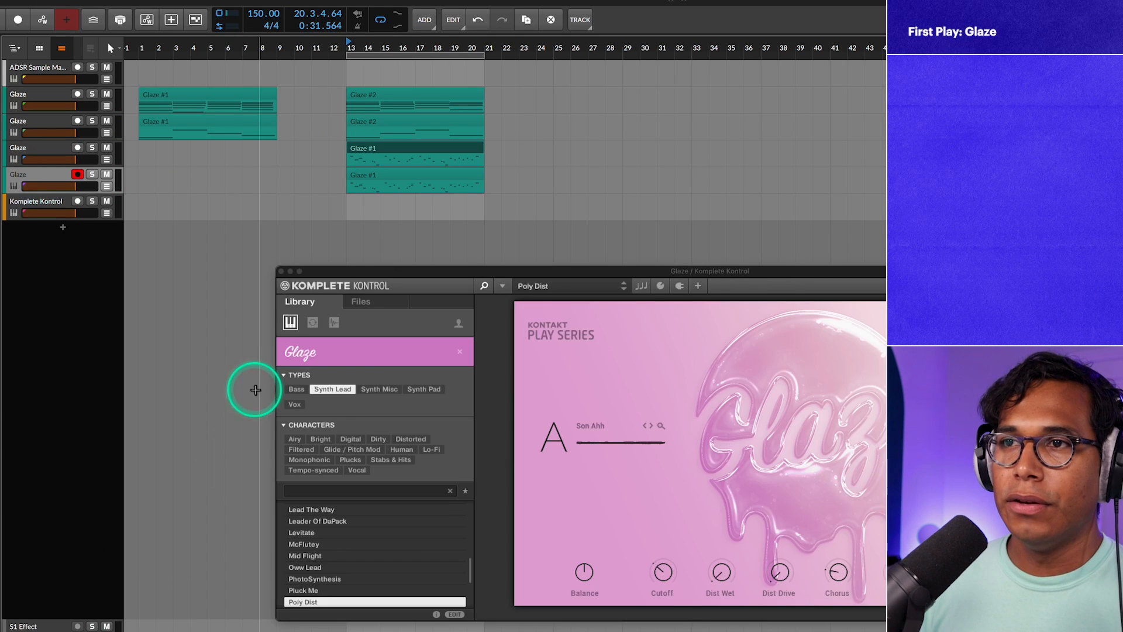
Audition the Squelch's and Brassy Detune Synth Lead presets for a contrasting melody layer.
scroll(356, 557, down, 5)
click(355, 555)
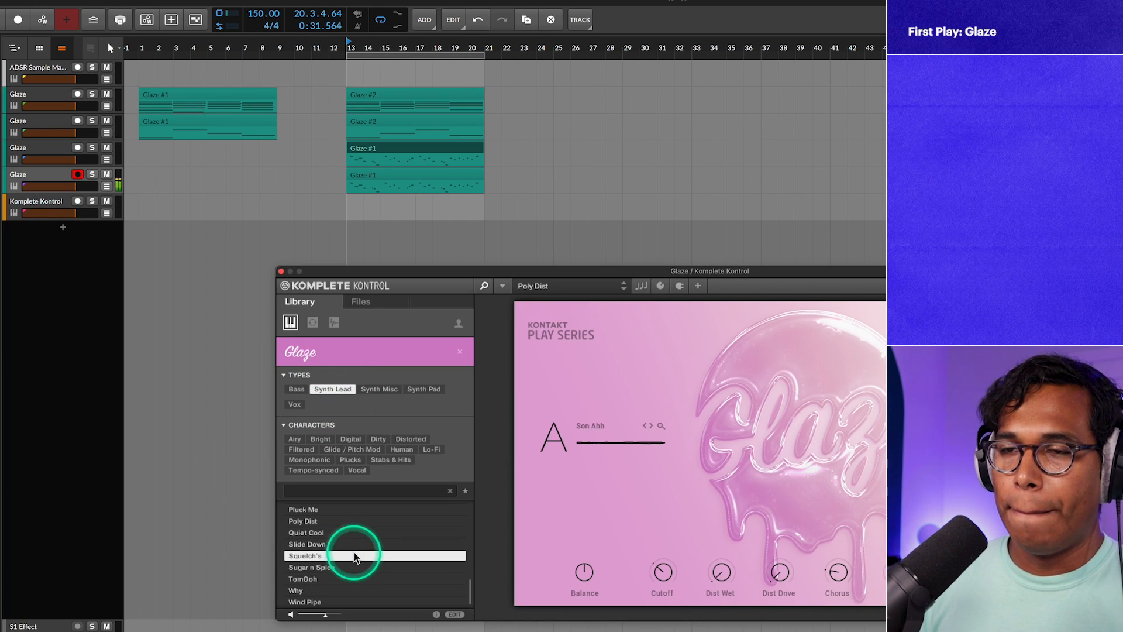
scroll(332, 558, up, 1)
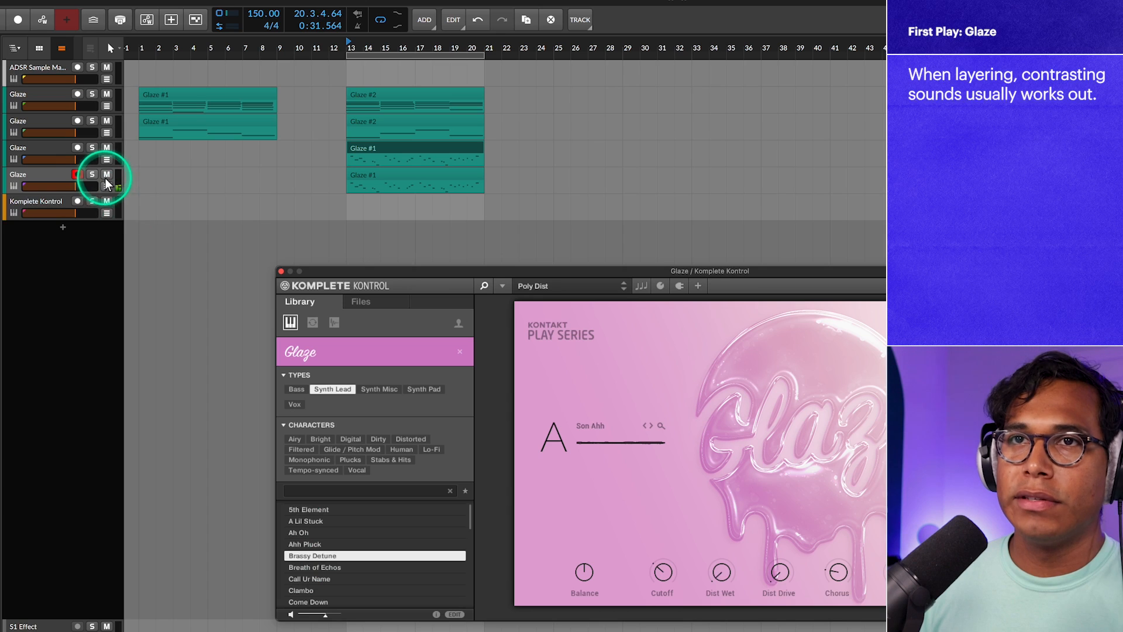
Listen to the original melody track in solo, close the plug-in window and switch the solo to the duplicate.
click(92, 148)
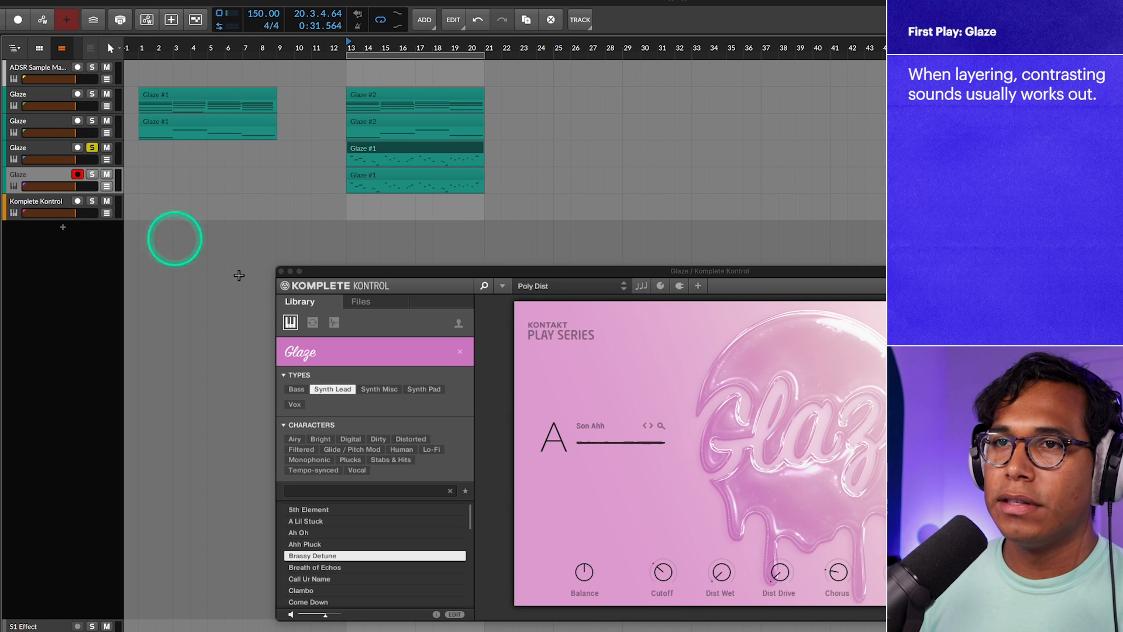
click(281, 271)
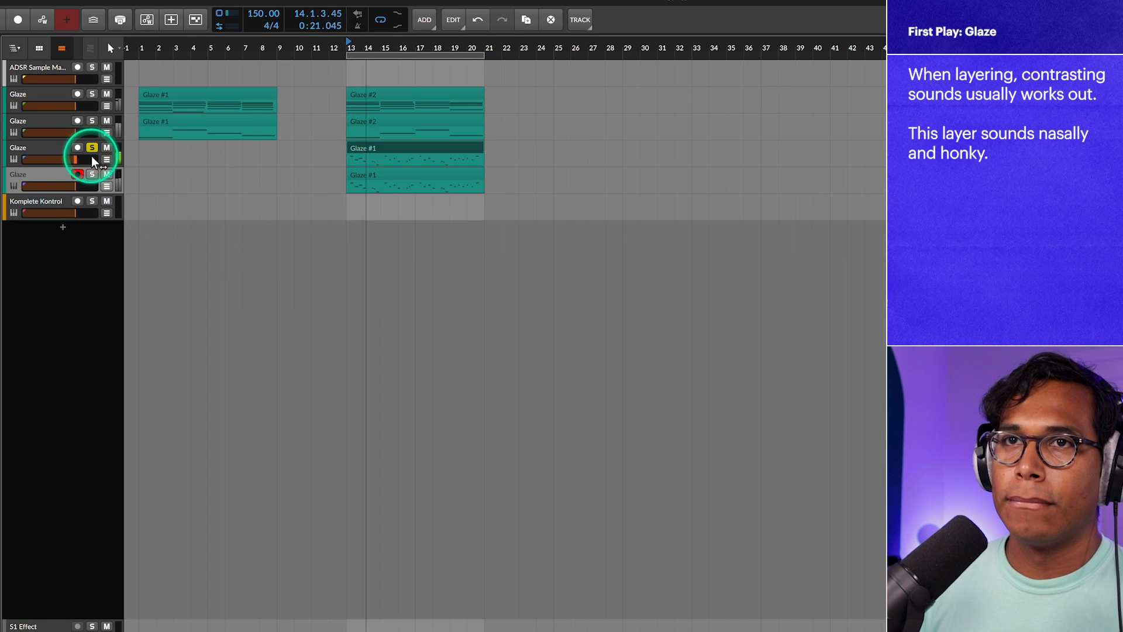
click(92, 175)
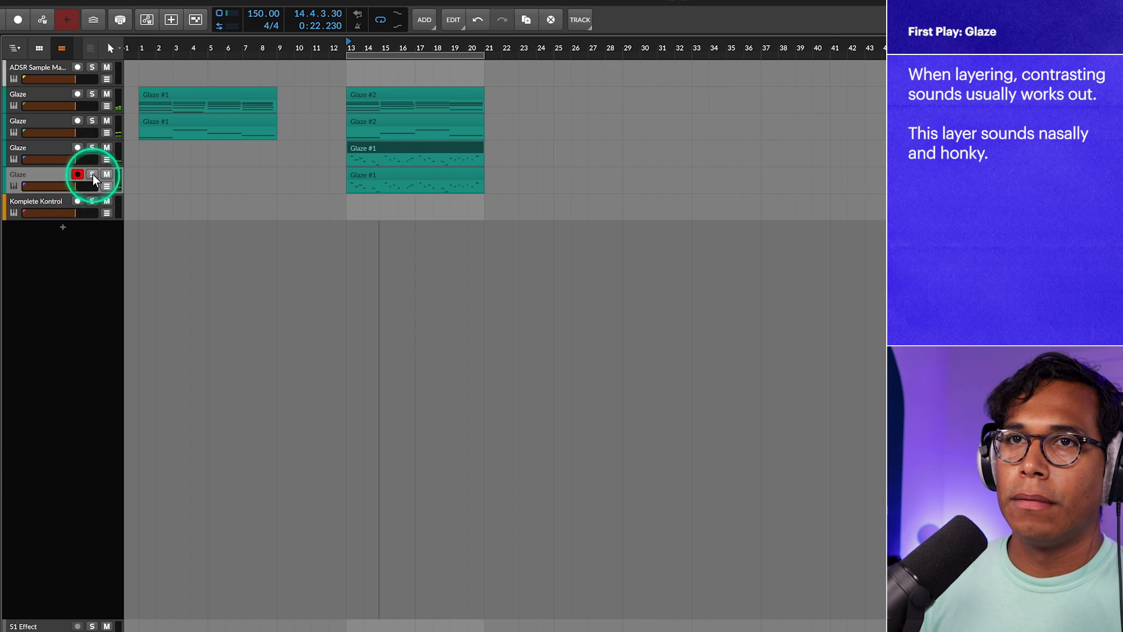
Load the Pluck Me Synth Lead preset as the new melody layer and take both melody tracks out of solo.
scroll(357, 535, down, 10)
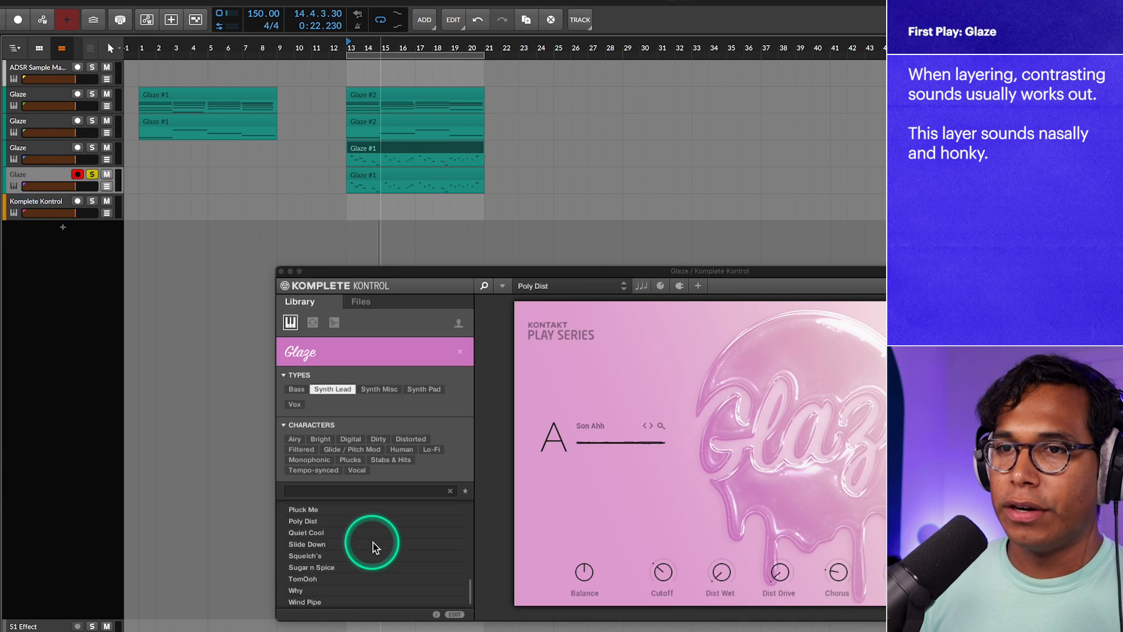
click(367, 533)
click(364, 521)
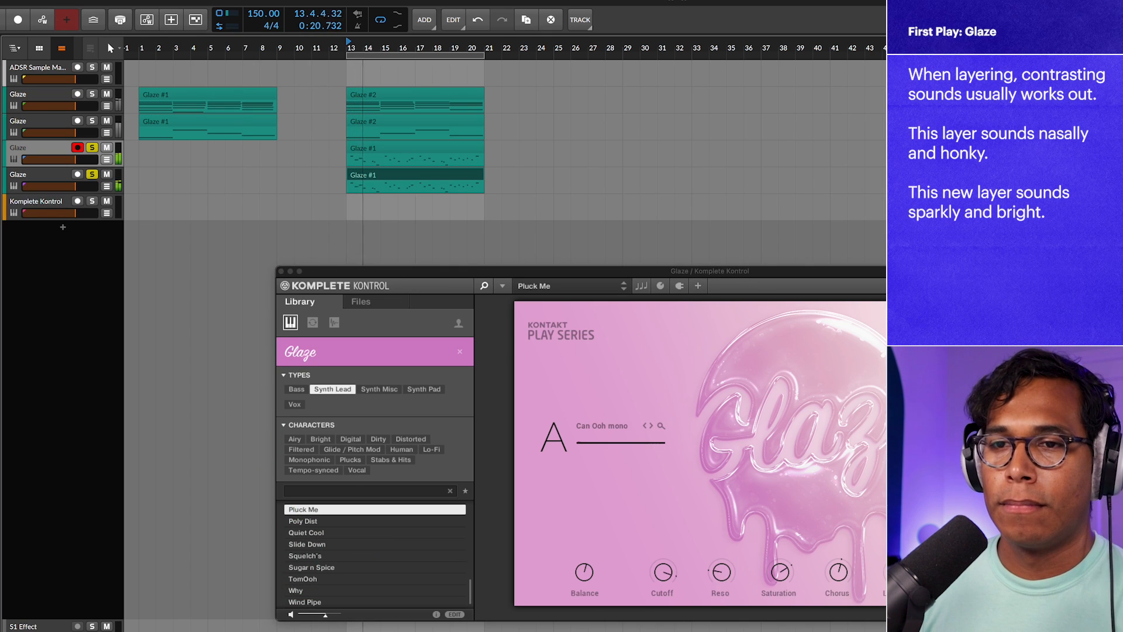
click(92, 174)
click(91, 150)
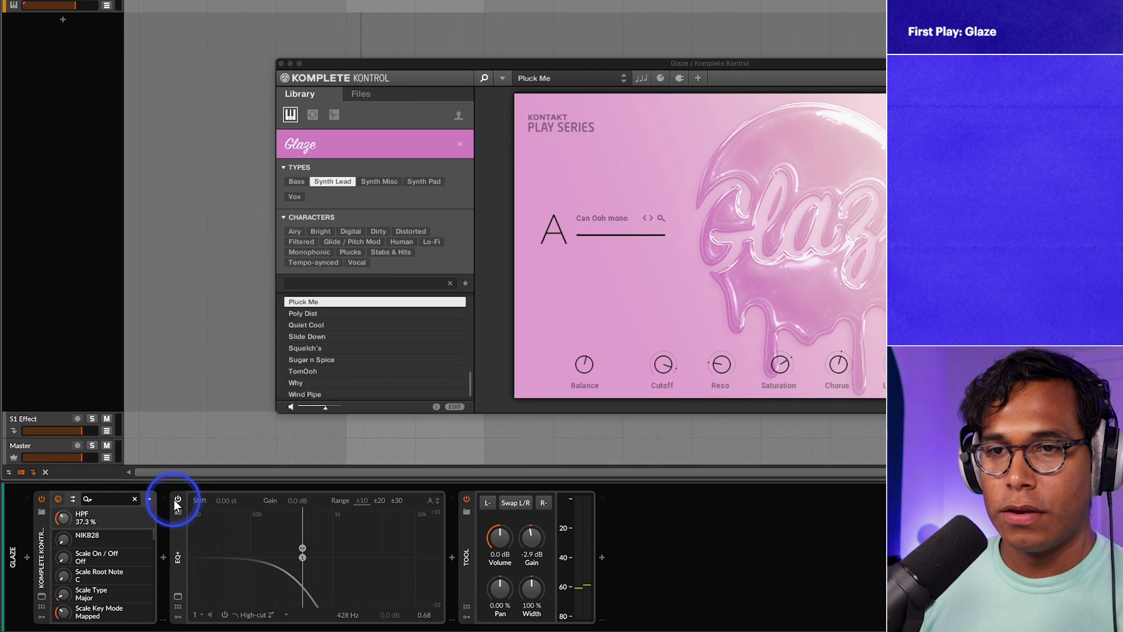
Enable the EQ+ device on the melody layer and adjust its filter curve to separate the two layers.
click(175, 500)
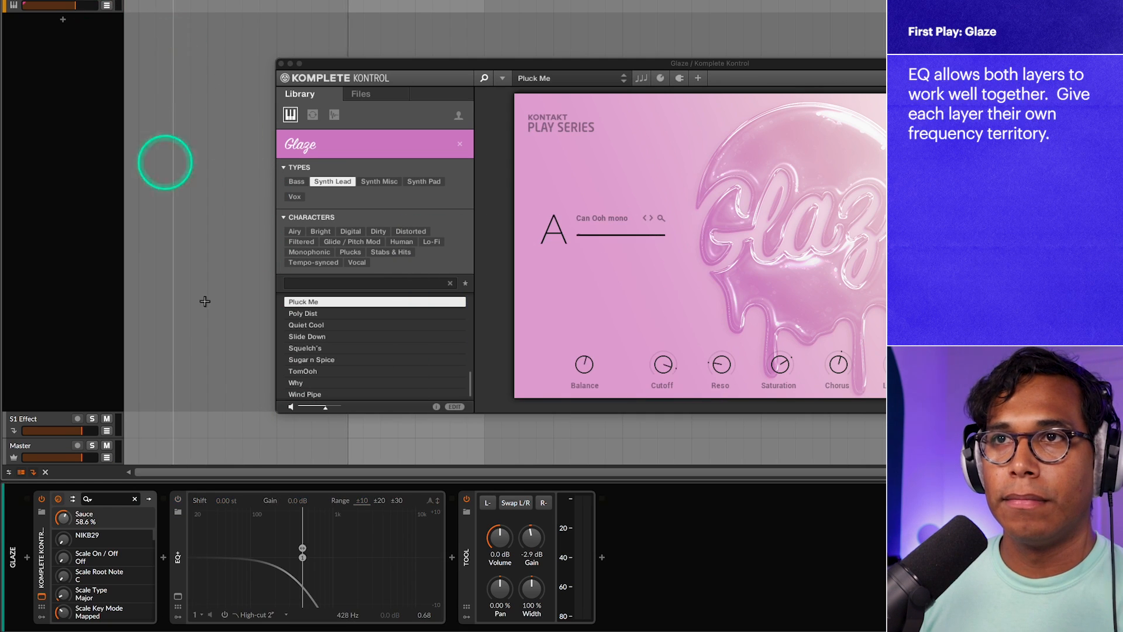
click(179, 499)
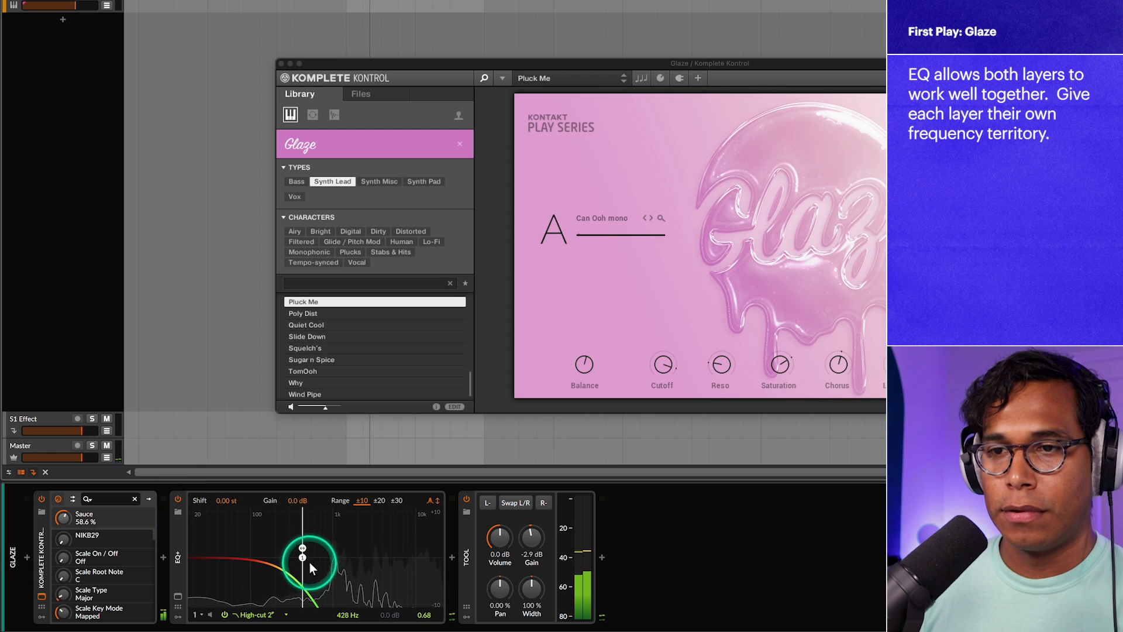
double_click(303, 557)
drag(194, 570, 330, 570)
drag(446, 556, 391, 525)
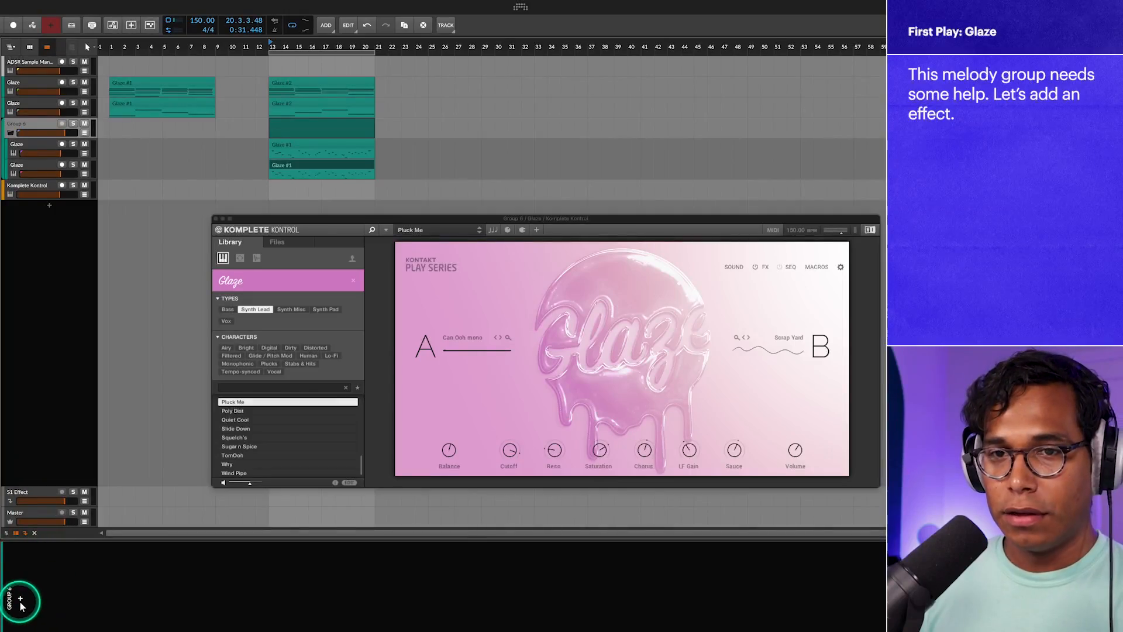
Add the Thermal (X64) plug-in to the melody group's device chain.
click(21, 601)
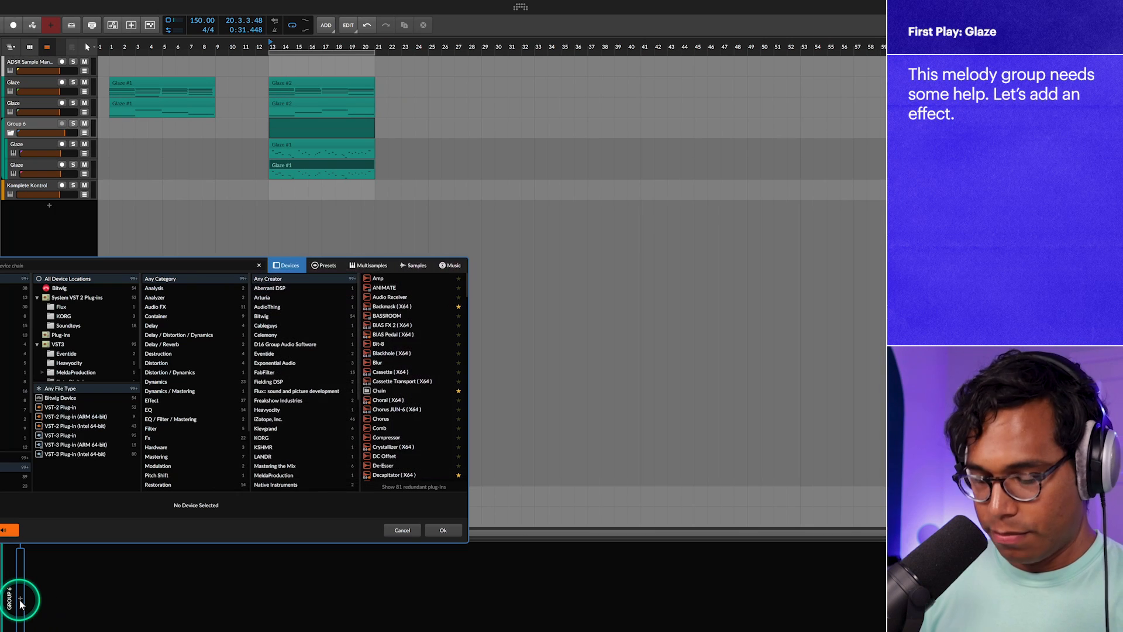
text(thermal)
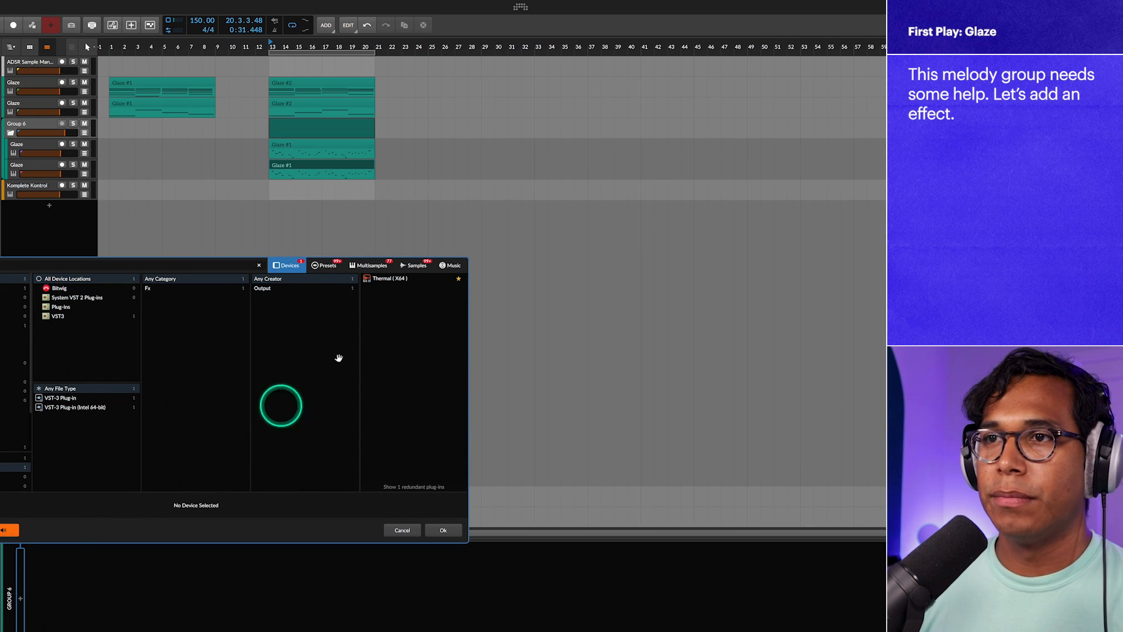
click(396, 279)
double_click(395, 280)
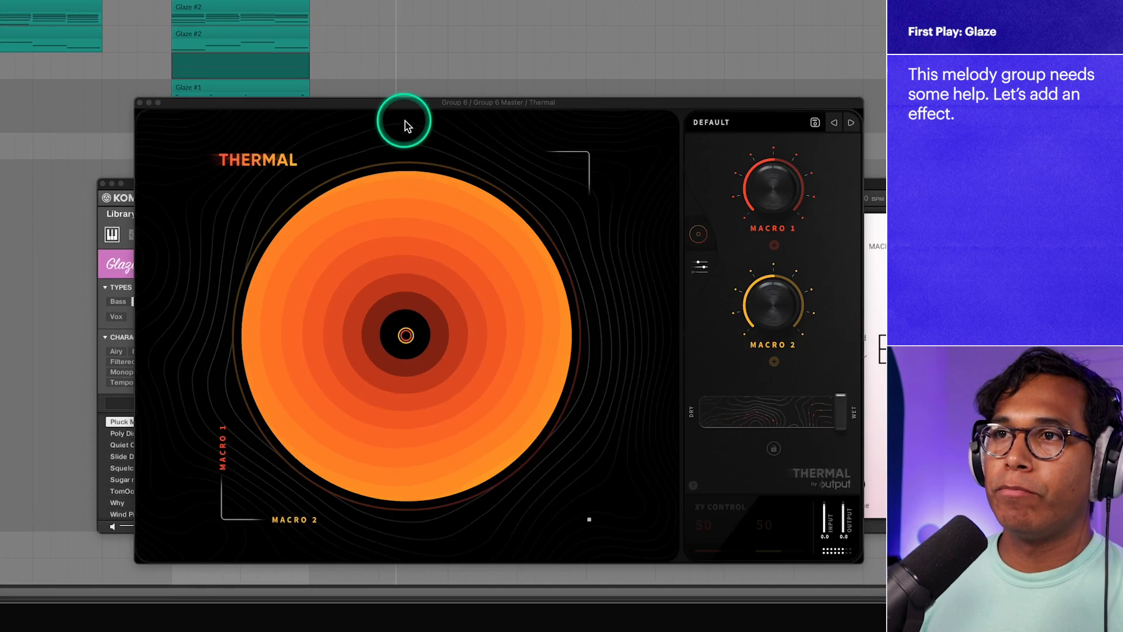
Load the Dreamy Lofi Piano preset from Thermal's Guitar & Keys category.
click(707, 123)
click(229, 345)
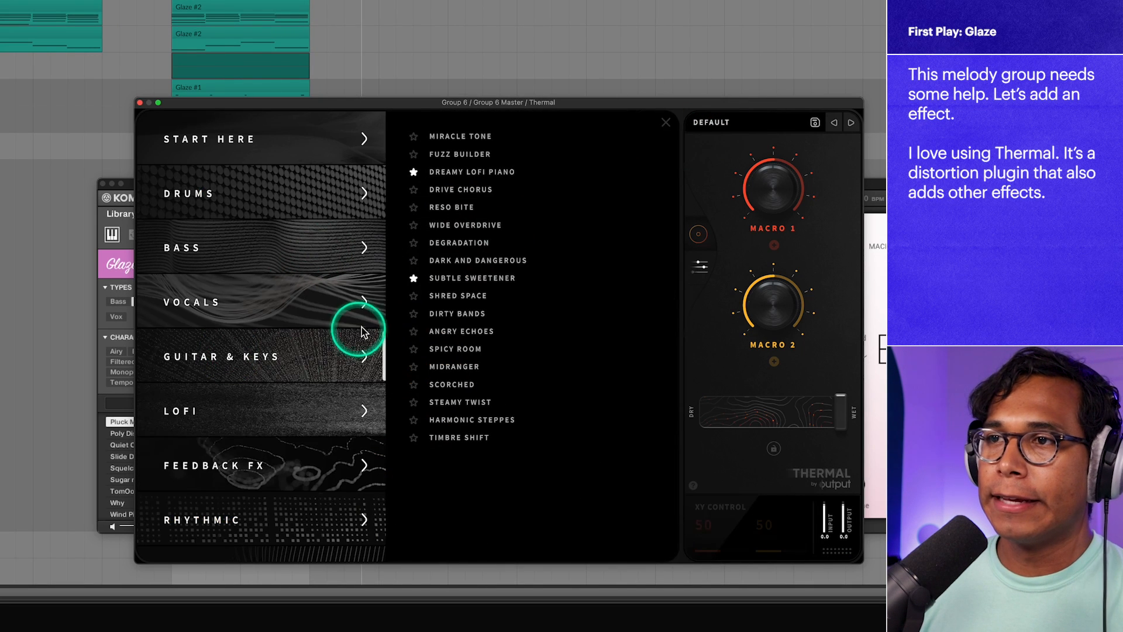
click(476, 182)
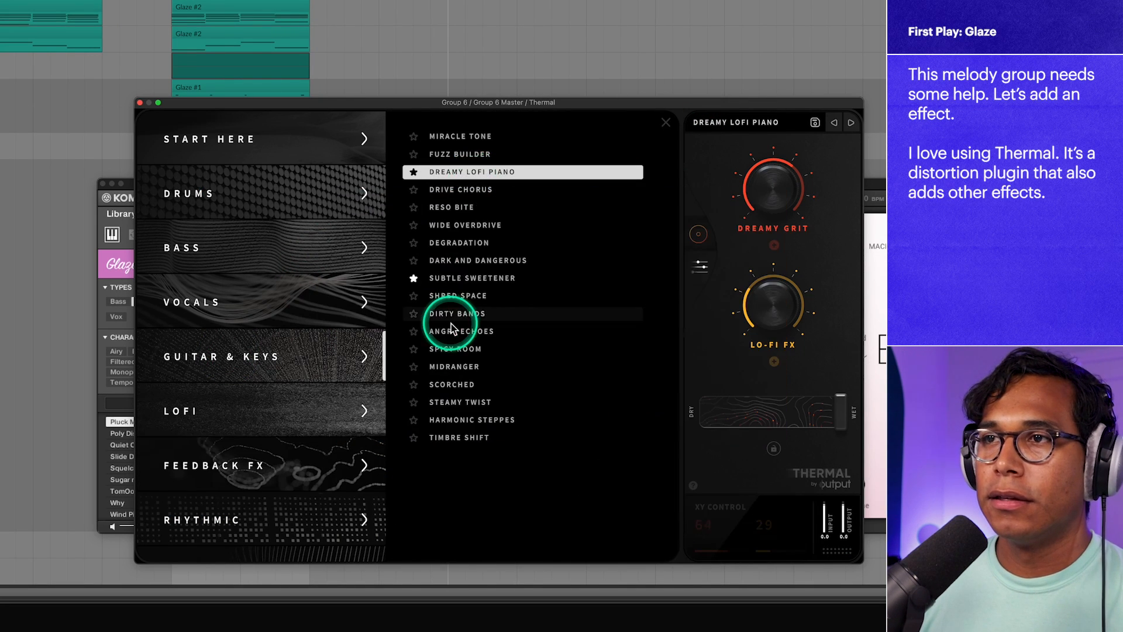
scroll(371, 351, down, 5)
scroll(372, 375, up, 5)
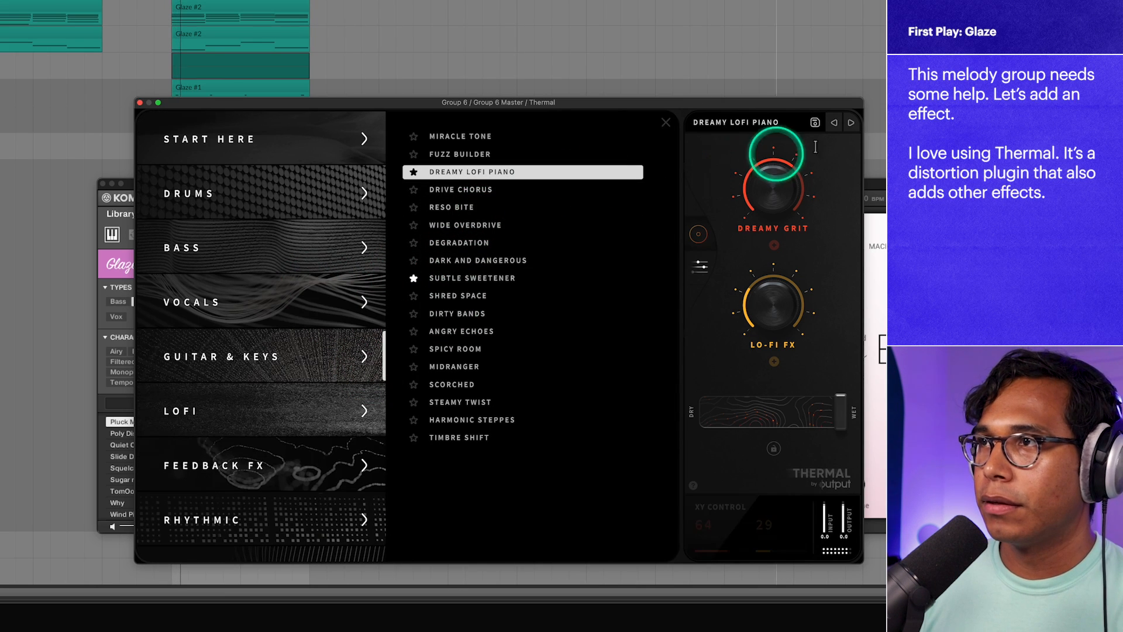
Lower Thermal's dry/wet mix, raise the Lo-Fi FX macro and set the Dreamy Grit macro to 37 percent.
drag(778, 426, 760, 381)
mouse_move(770, 323)
mouse_down()
mouse_move(773, 278)
mouse_move(778, 304)
mouse_up()
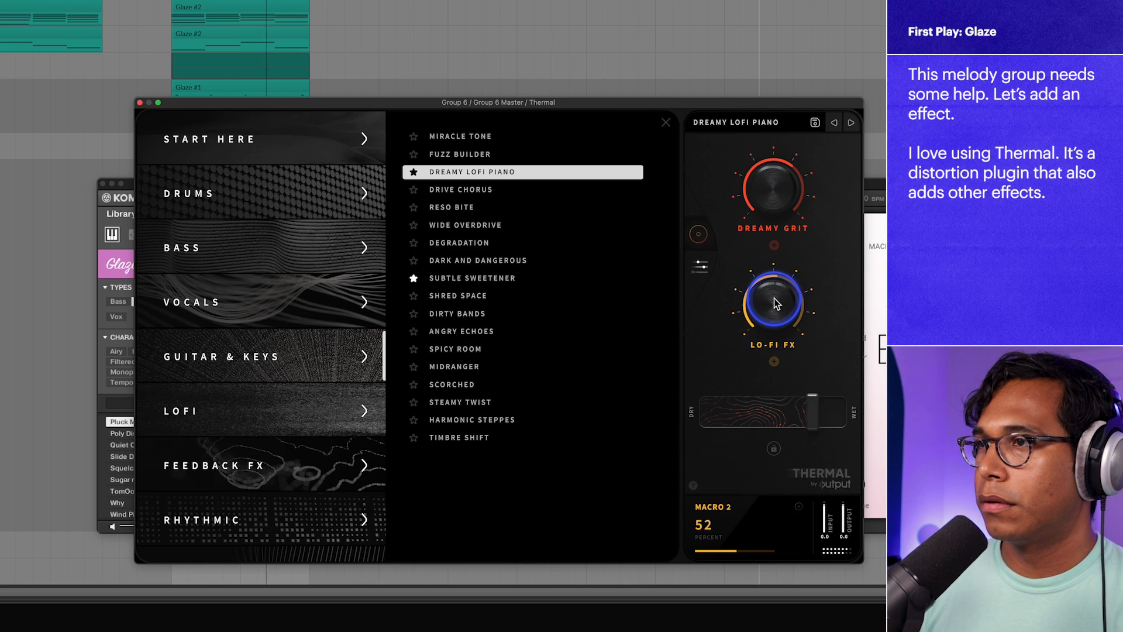
drag(790, 189, 796, 225)
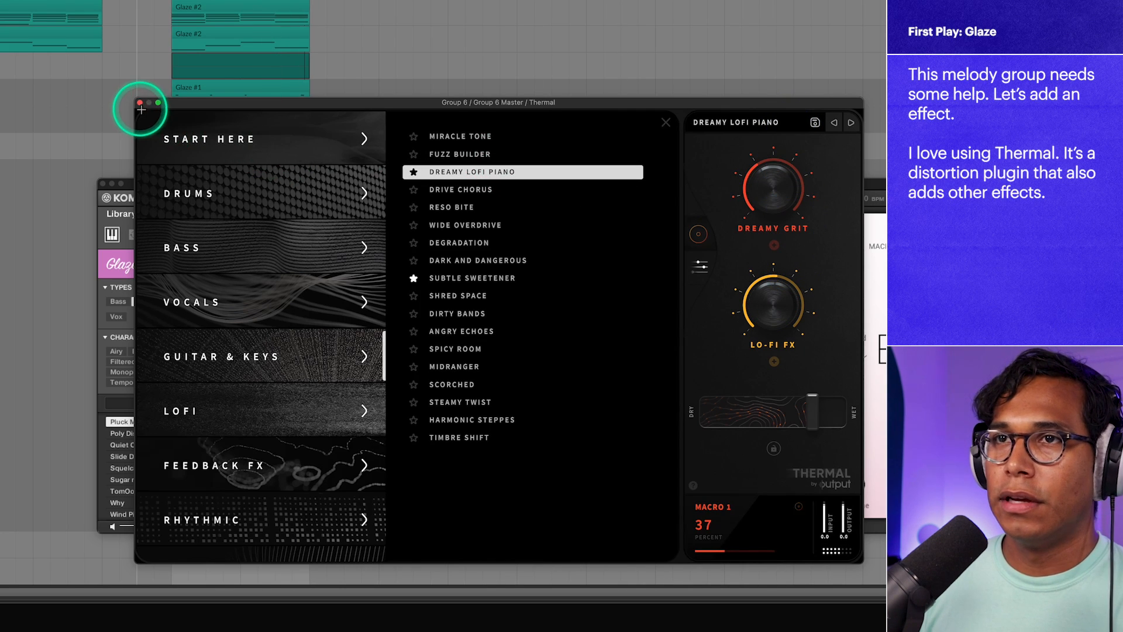
Close the Thermal and Glaze instrument windows and bring up ADSR Sample Manager with the Cymatics library.
click(139, 103)
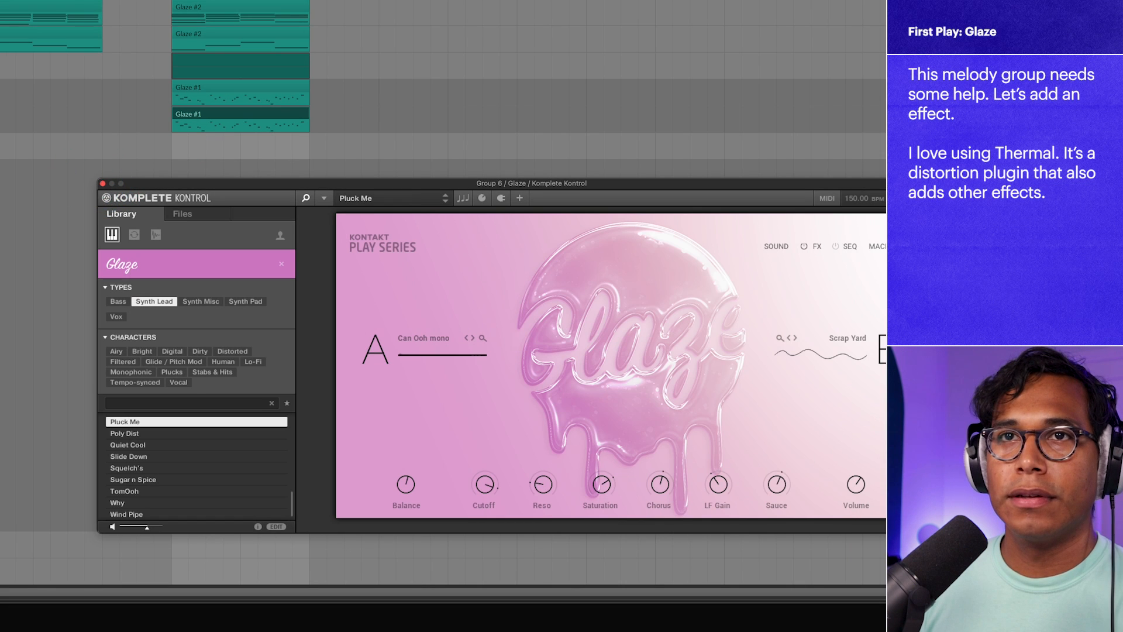
click(55, 188)
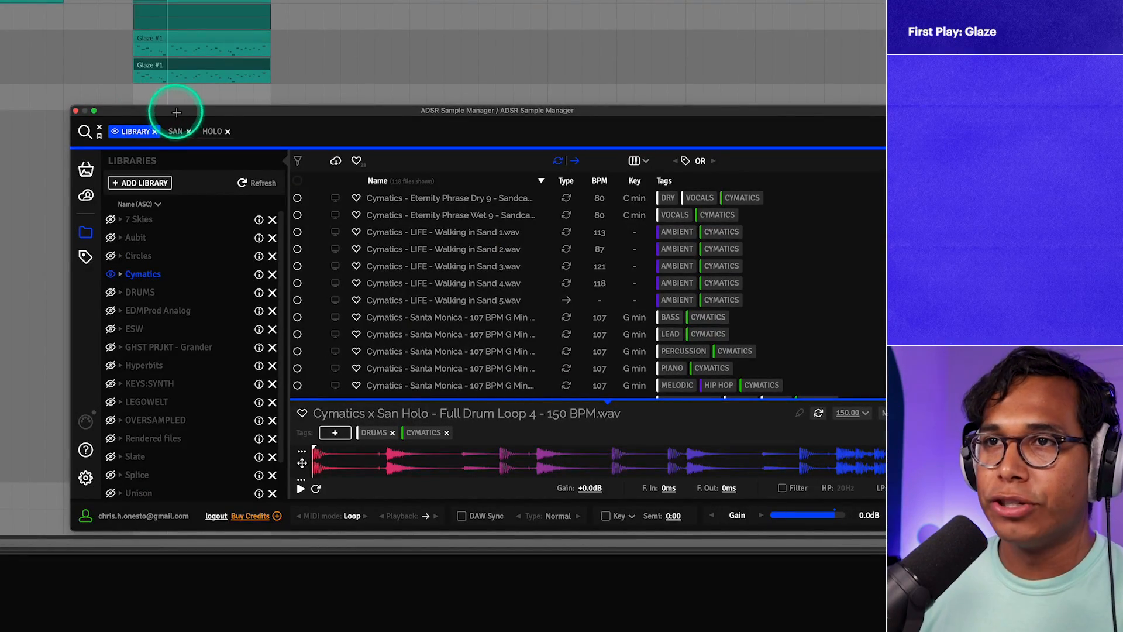
drag(170, 111, 123, 103)
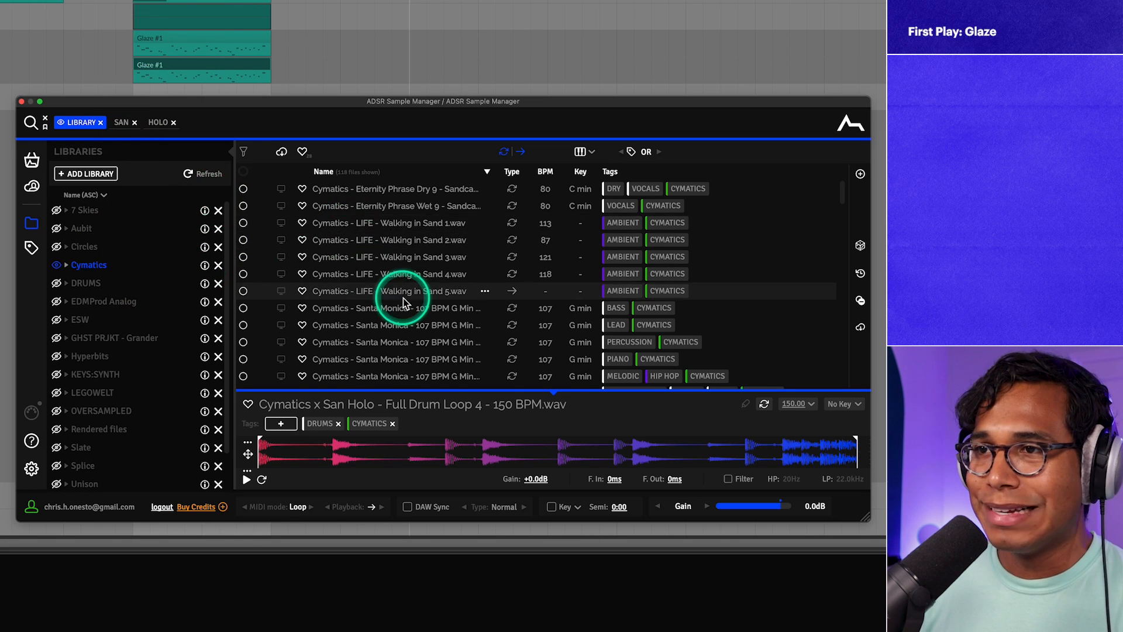
Browse the Cymatics x San Holo samples and audition Full Drum Loop 3 and Full Drum Loop 4.
scroll(402, 293, down, 2)
scroll(401, 296, down, 4)
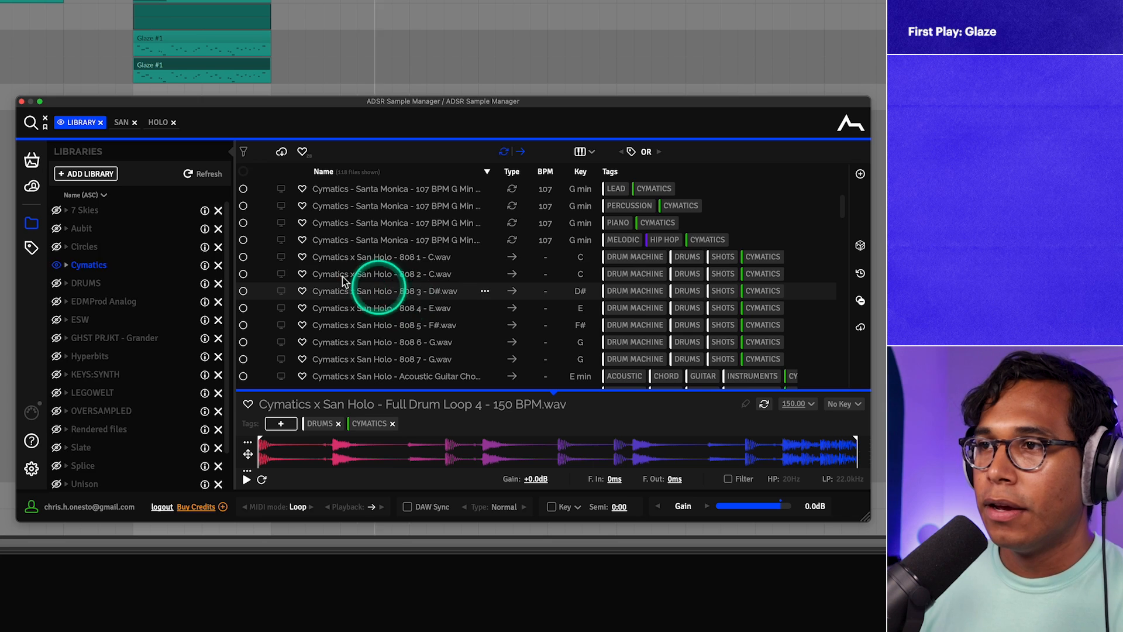
scroll(334, 275, up, 5)
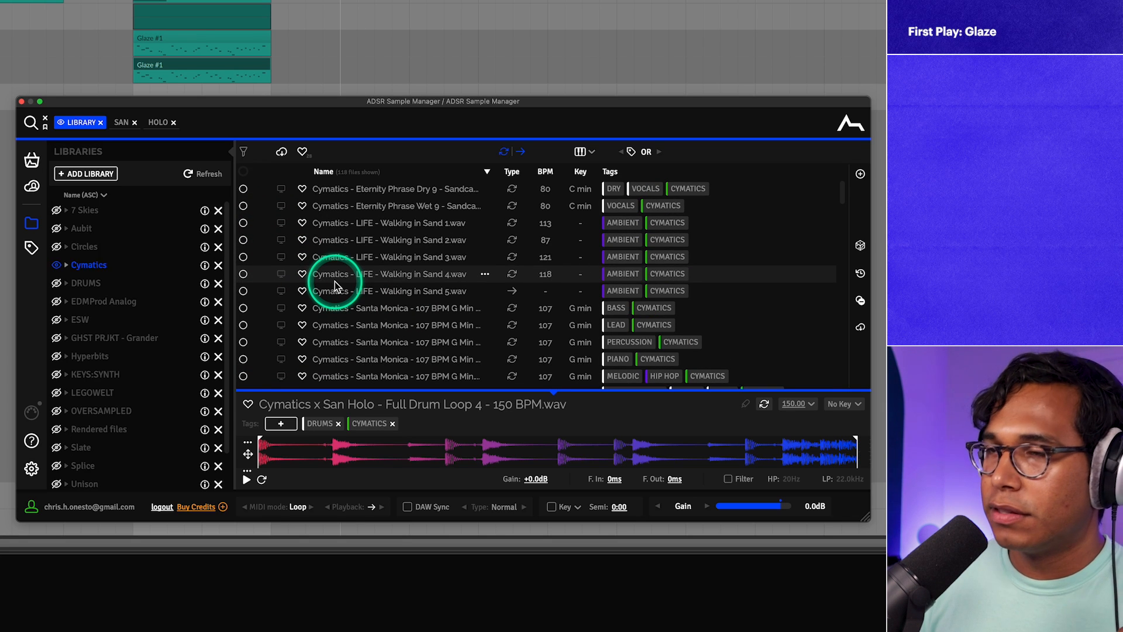
scroll(345, 298, down, 10)
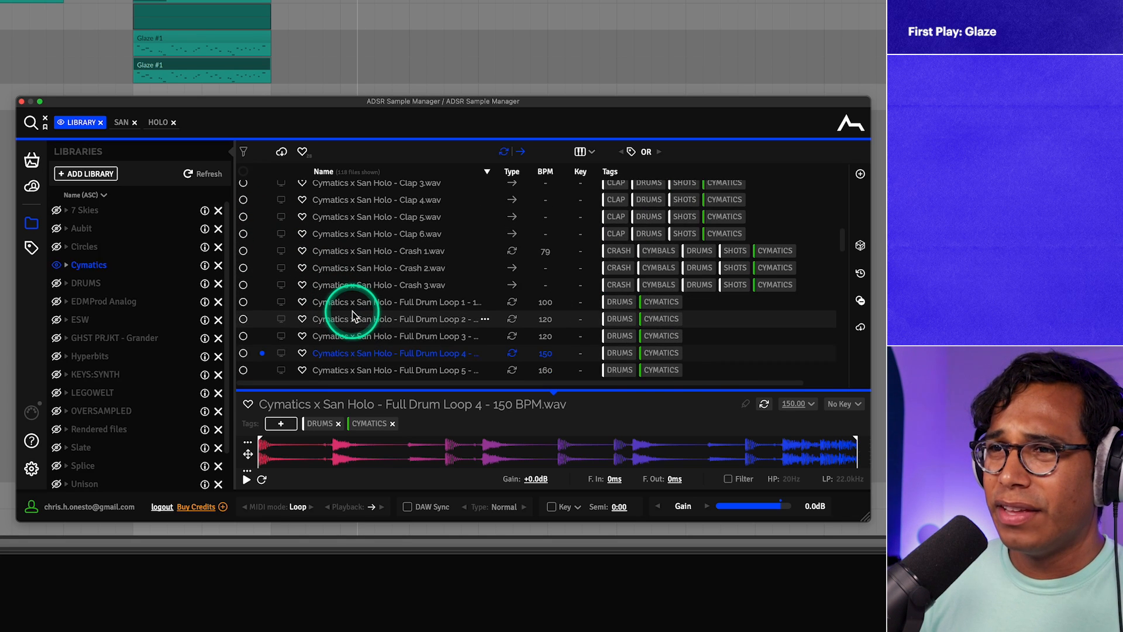
scroll(355, 318, down, 1)
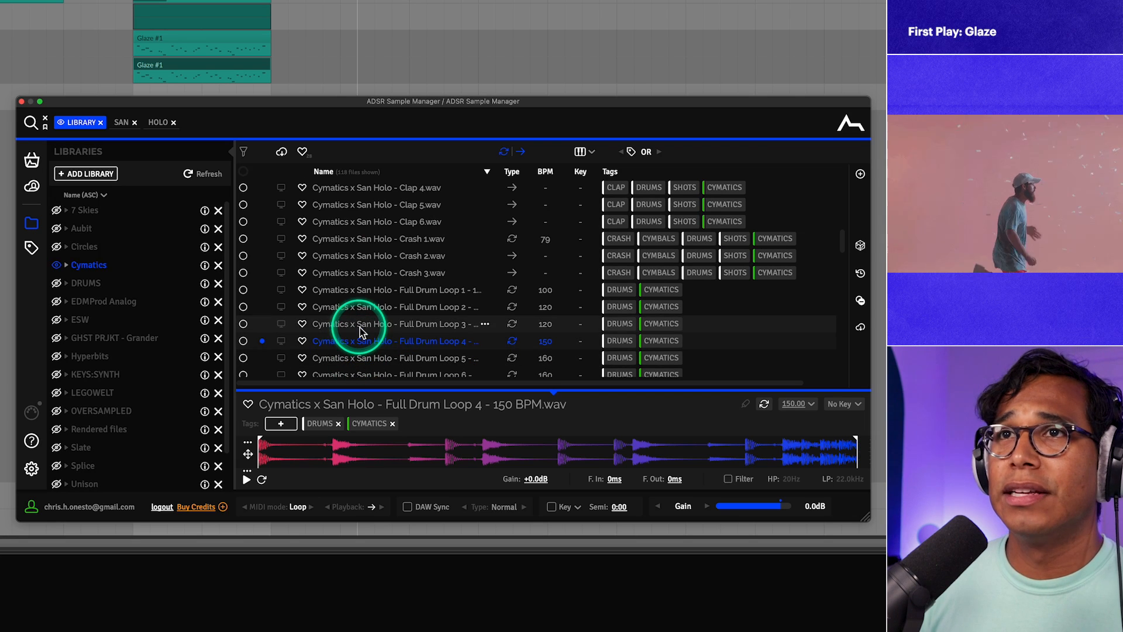
click(367, 321)
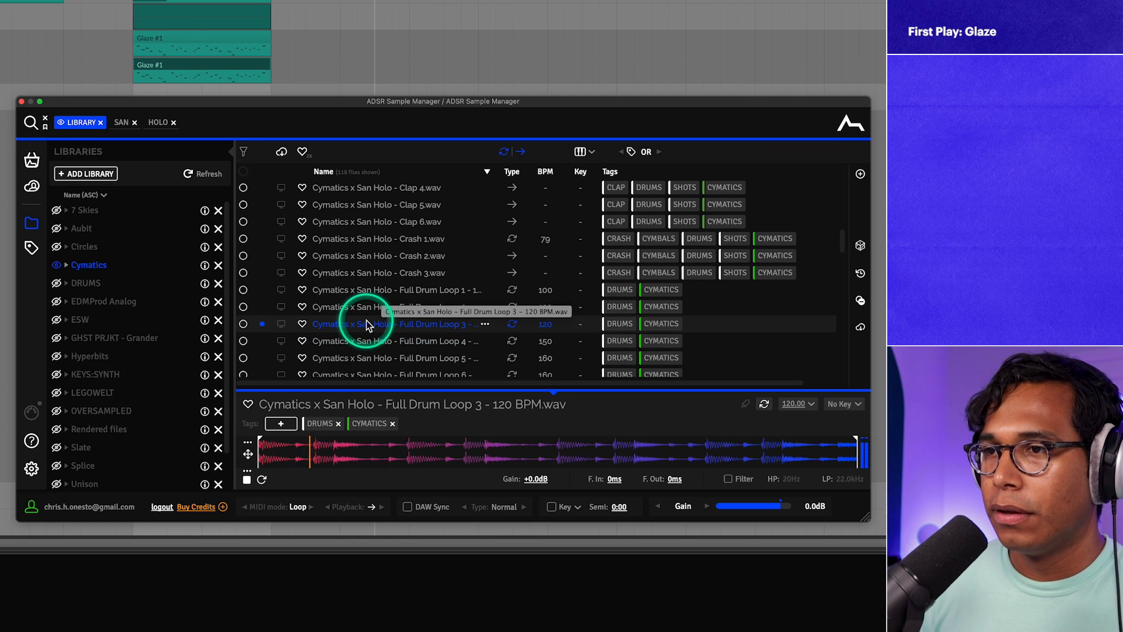
key(Down)
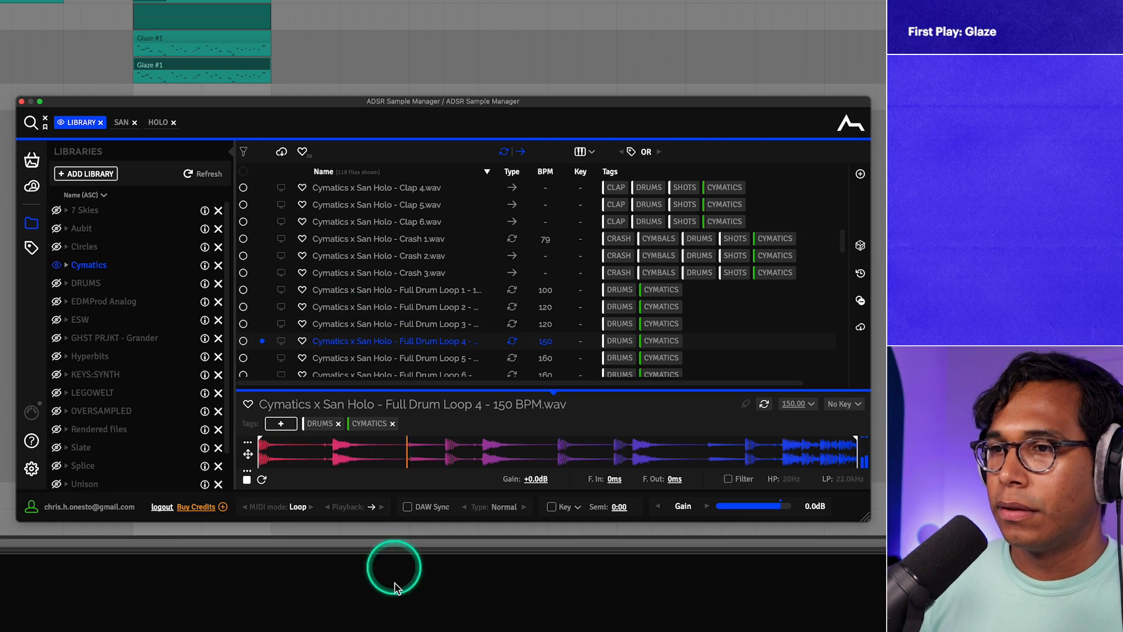
key(space)
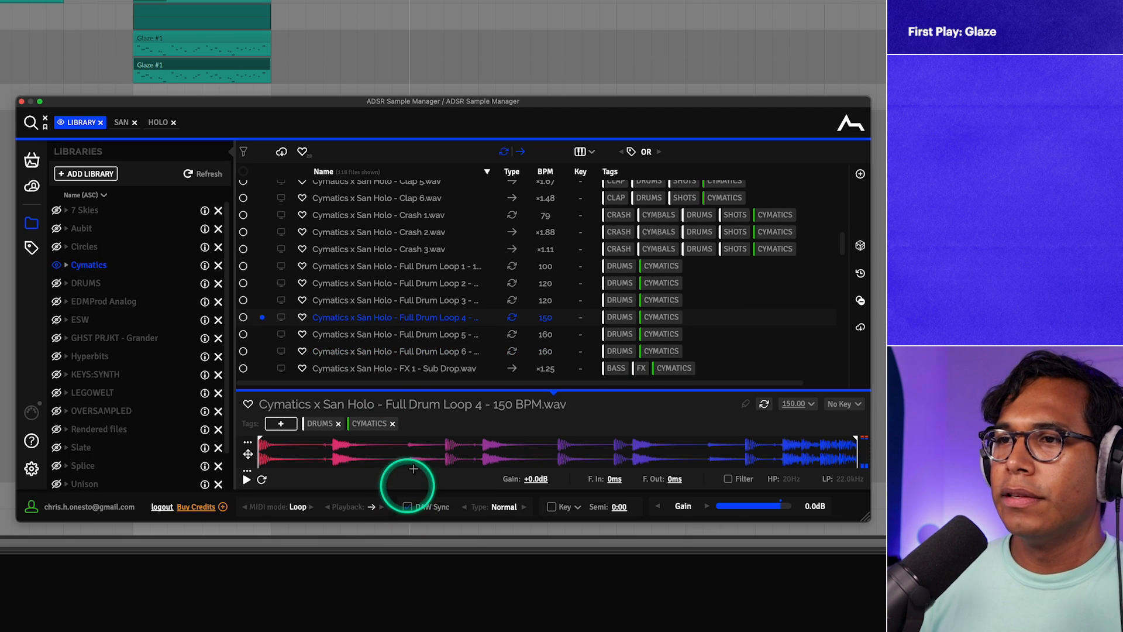
Place Cymatics x San Holo - Full Drum Loop 4 - 150 BPM on a new audio track, aligned with the start of the melody clips.
drag(376, 322, 1, 125)
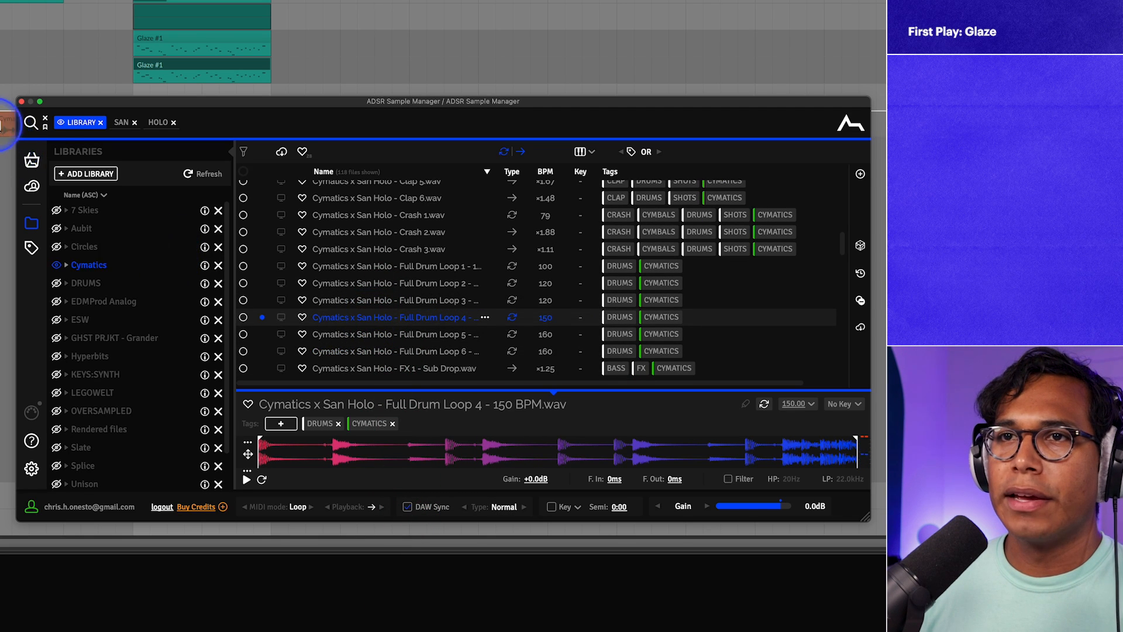
drag(65, 103, 71, 224)
drag(5, 120, 133, 116)
scroll(133, 110, up, 5)
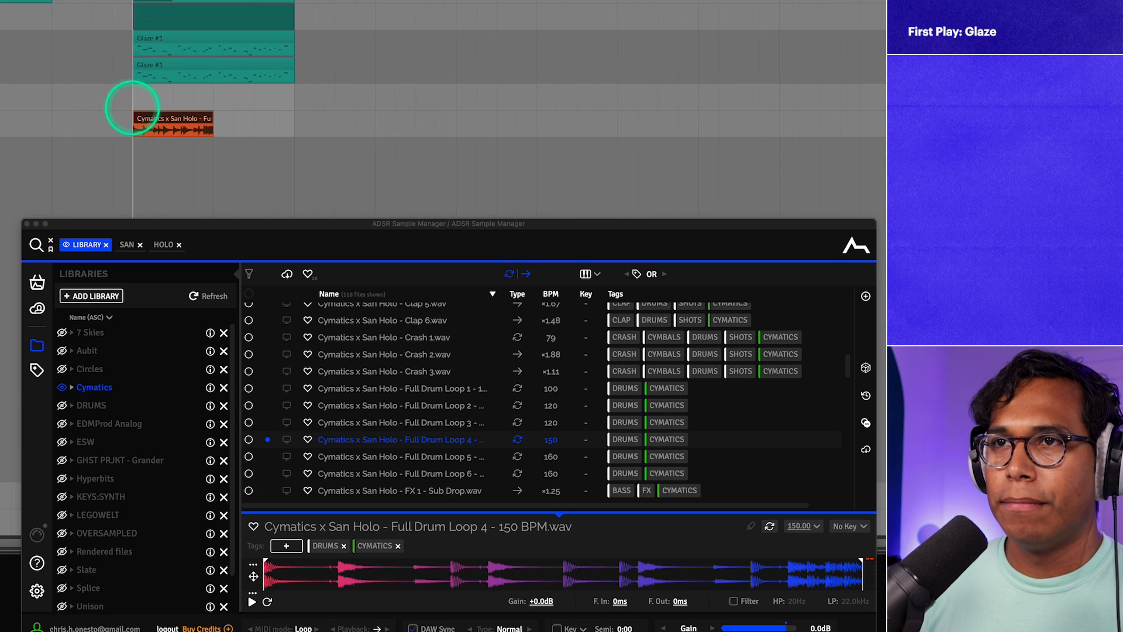
Duplicate the drum loop across the section, trim the first copy to half its length and repeat that half to fill the gap.
key(super+d)
click(176, 117)
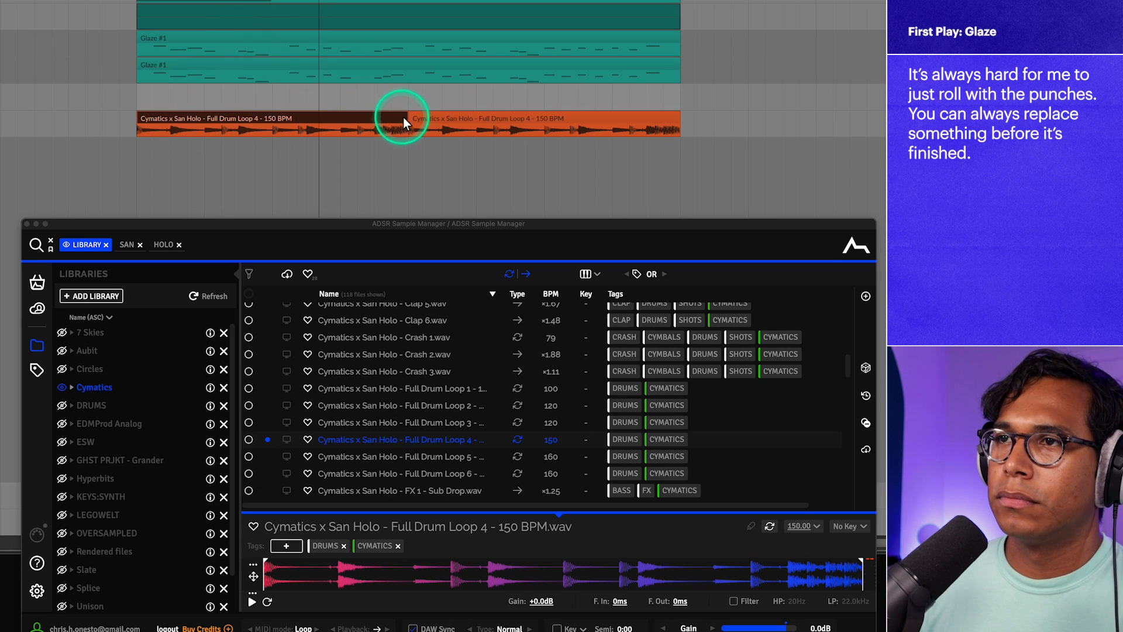
drag(406, 120, 272, 128)
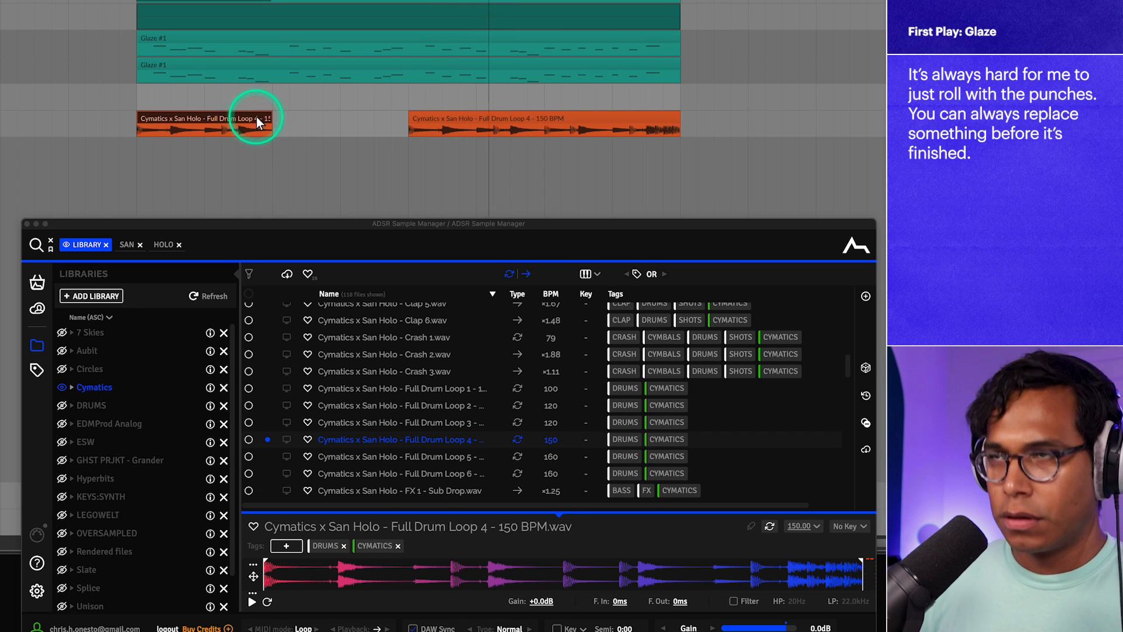
key(super+d)
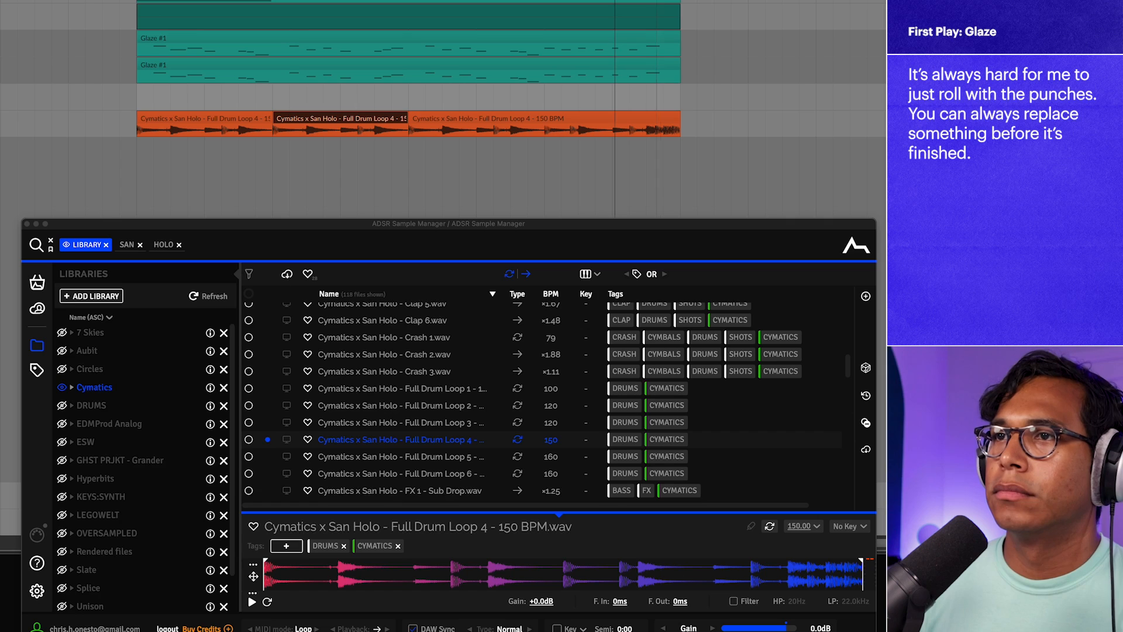
click(27, 223)
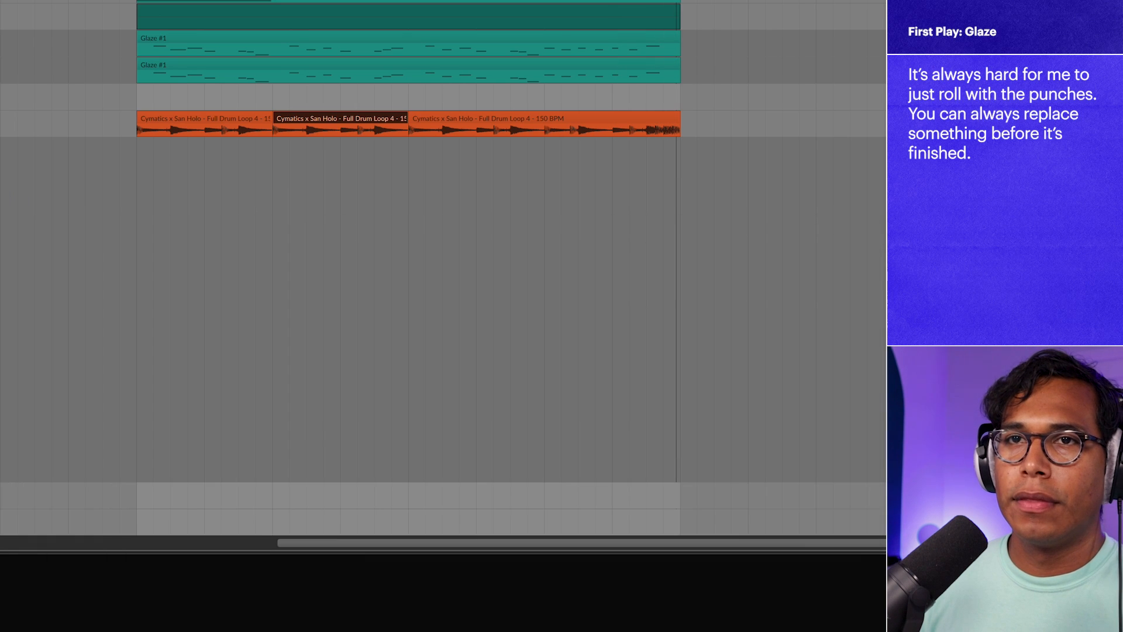
key(space)
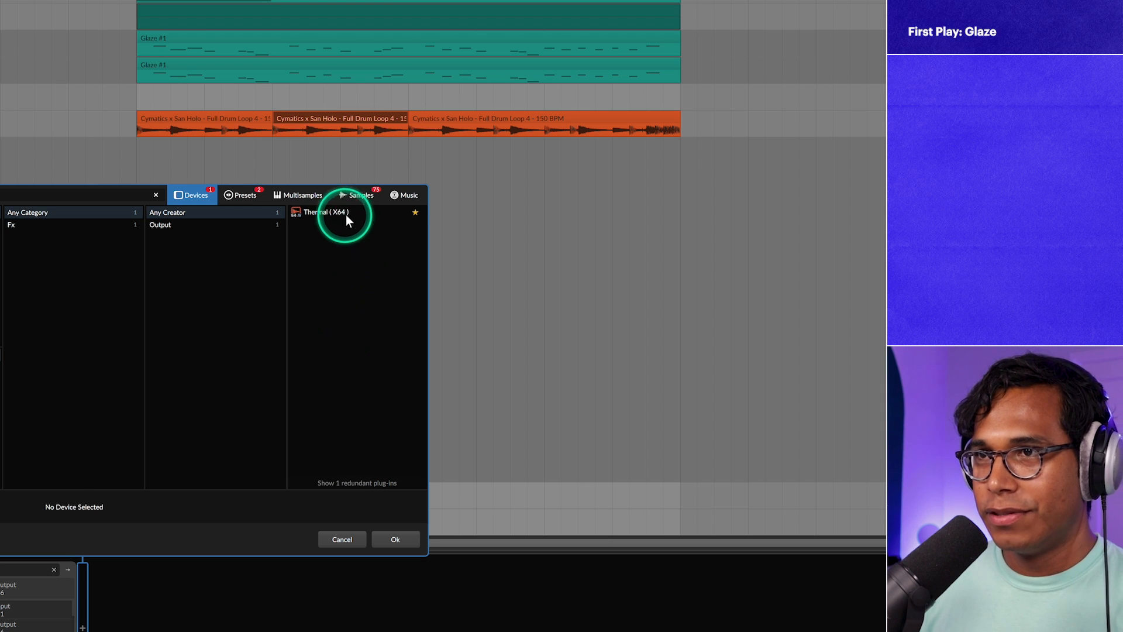
Add Thermal (X64) to the drum loop track and load the Rodent Rager preset from its favorites.
double_click(345, 213)
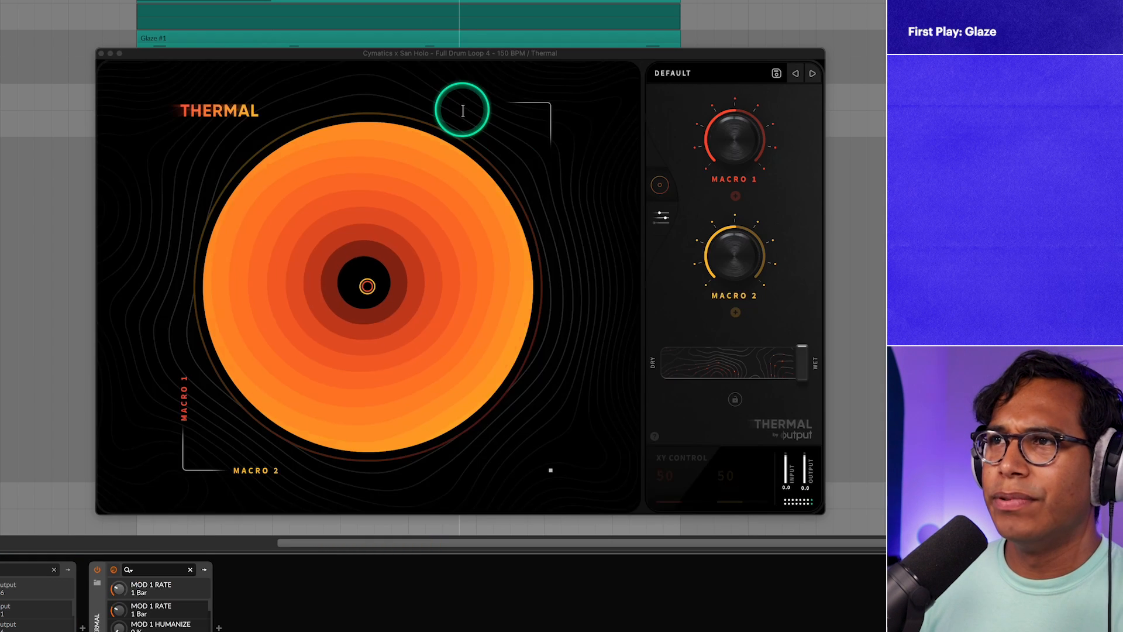
click(658, 79)
scroll(226, 327, down, 5)
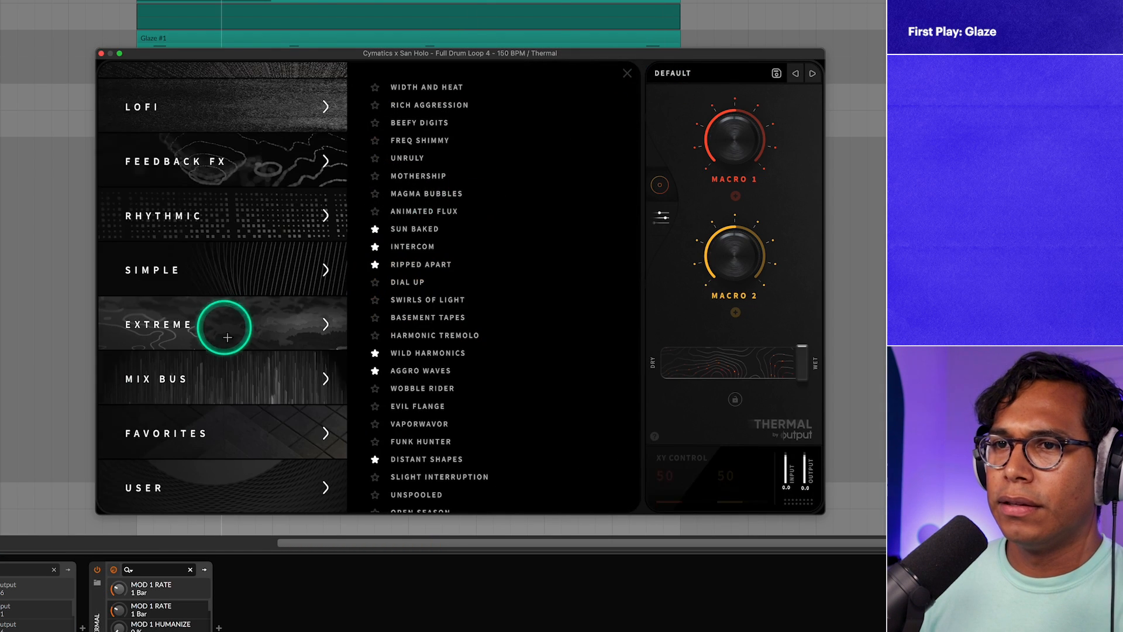
click(226, 414)
scroll(475, 304, down, 3)
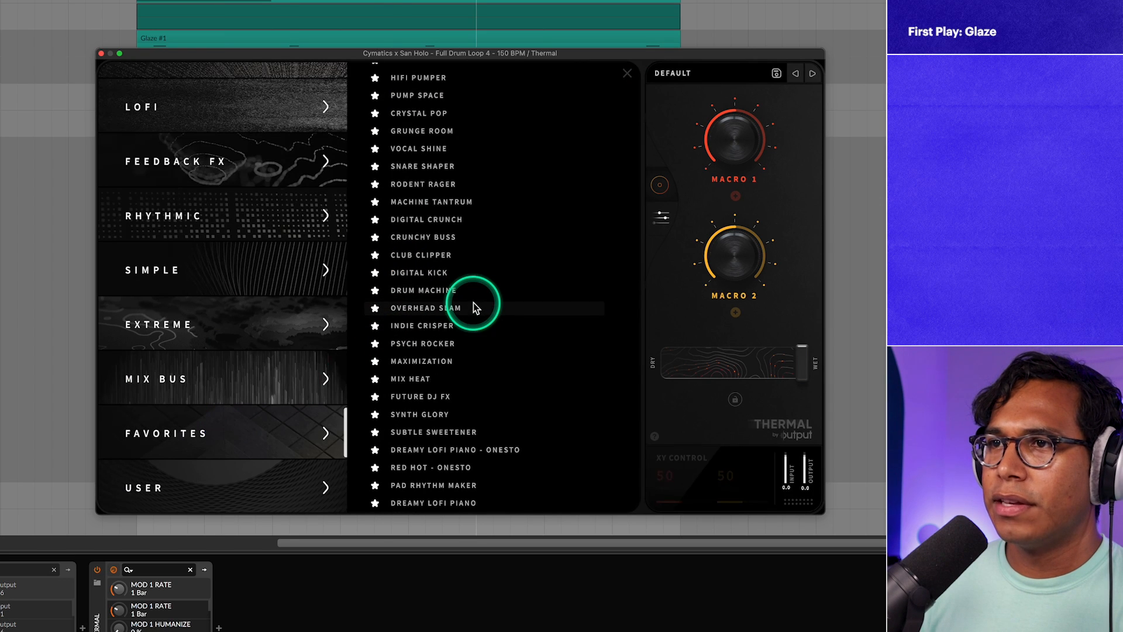
click(434, 185)
Lower Thermal's mix to mostly dry on the drums, adjust the Rattiness macro and set the Switch Up macro to 77 percent.
click(728, 358)
drag(656, 392, 632, 393)
drag(734, 143, 759, 150)
mouse_move(755, 292)
mouse_down()
mouse_move(756, 202)
mouse_move(761, 288)
mouse_up()
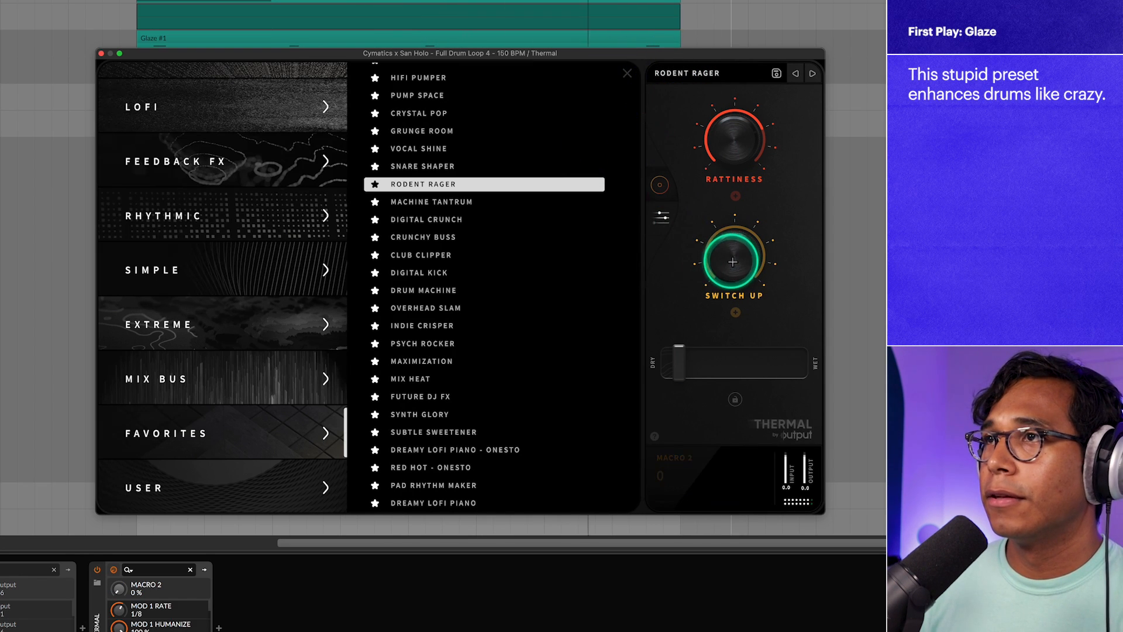
drag(732, 261, 742, 223)
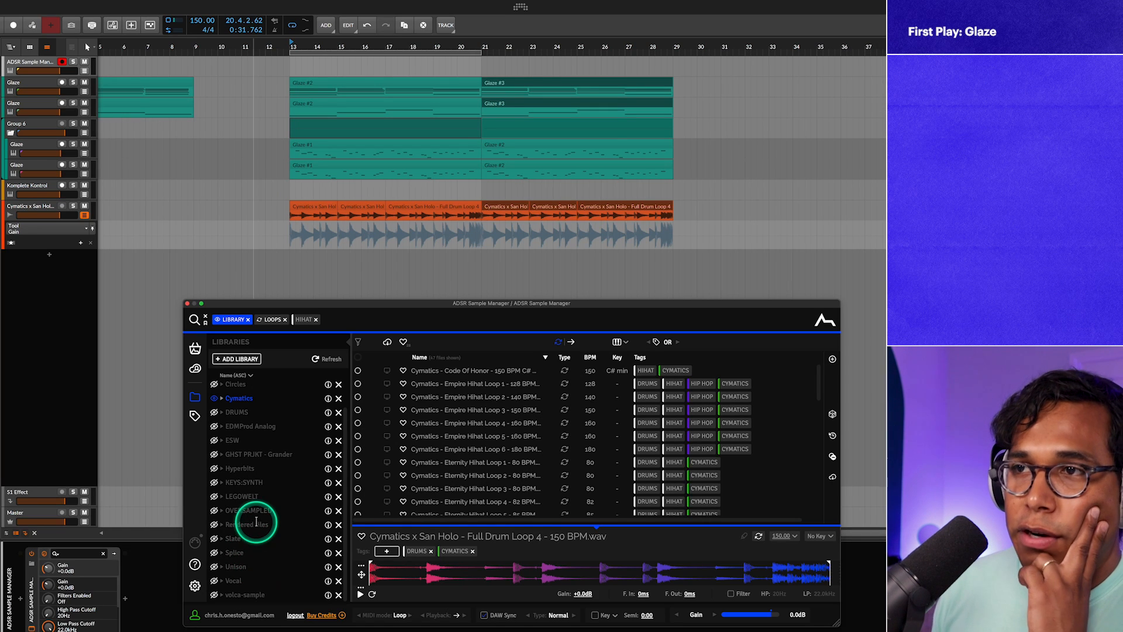
Audition hi-hat loops in the Splice library and place ALEX_LUSTIG_drum_loop_hihat_trap_02_148.wav on a new track at bar 13.
click(252, 553)
click(465, 389)
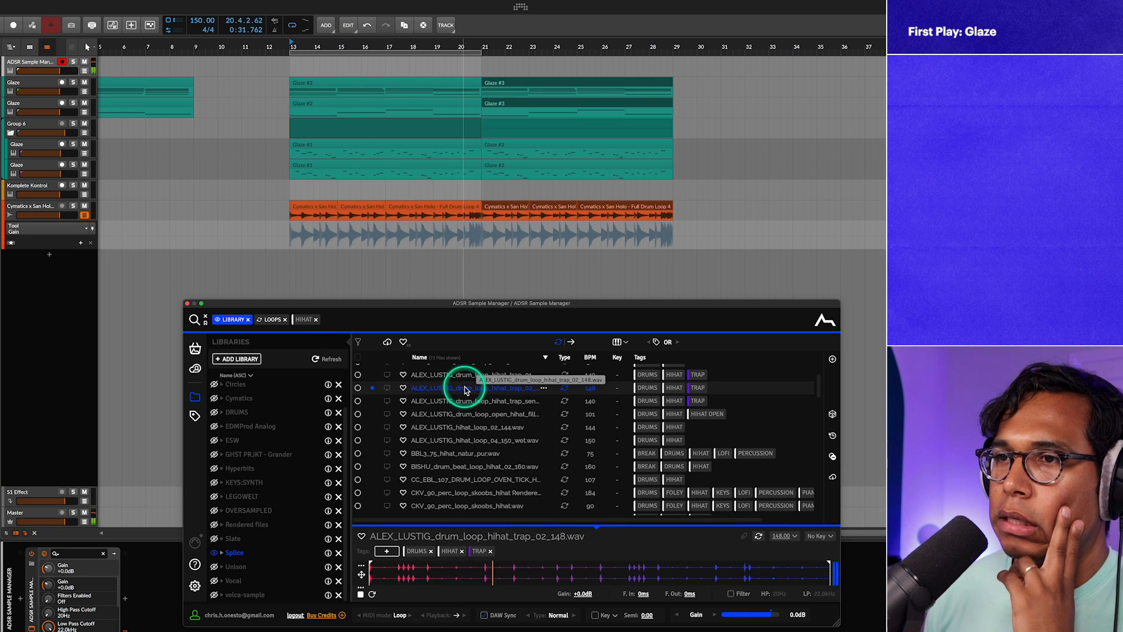
drag(462, 302, 613, 296)
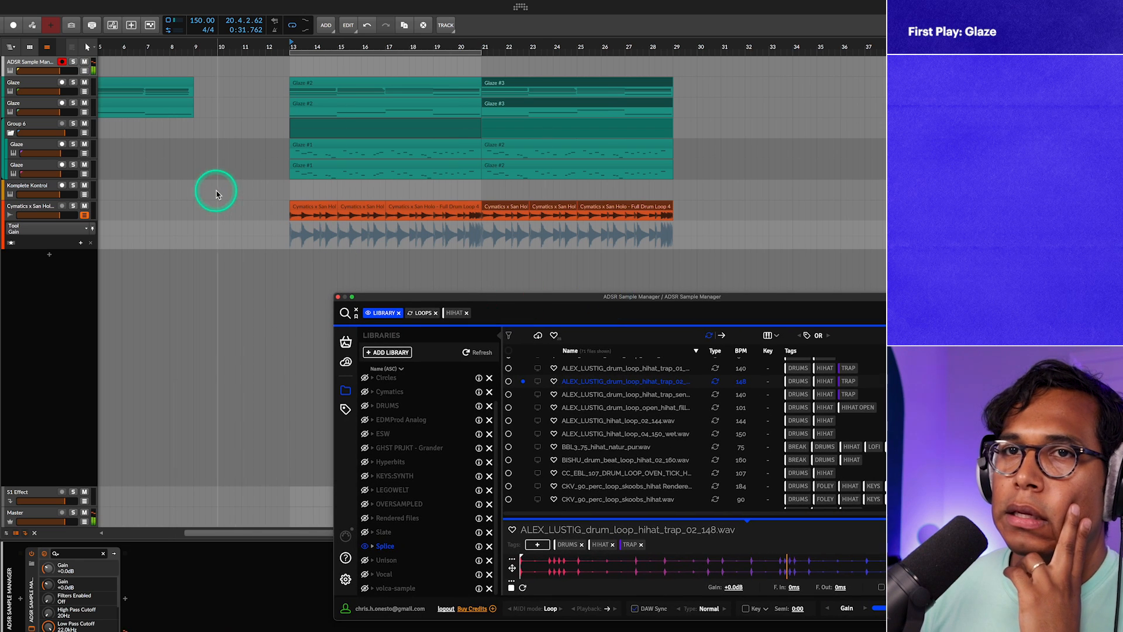
click(41, 207)
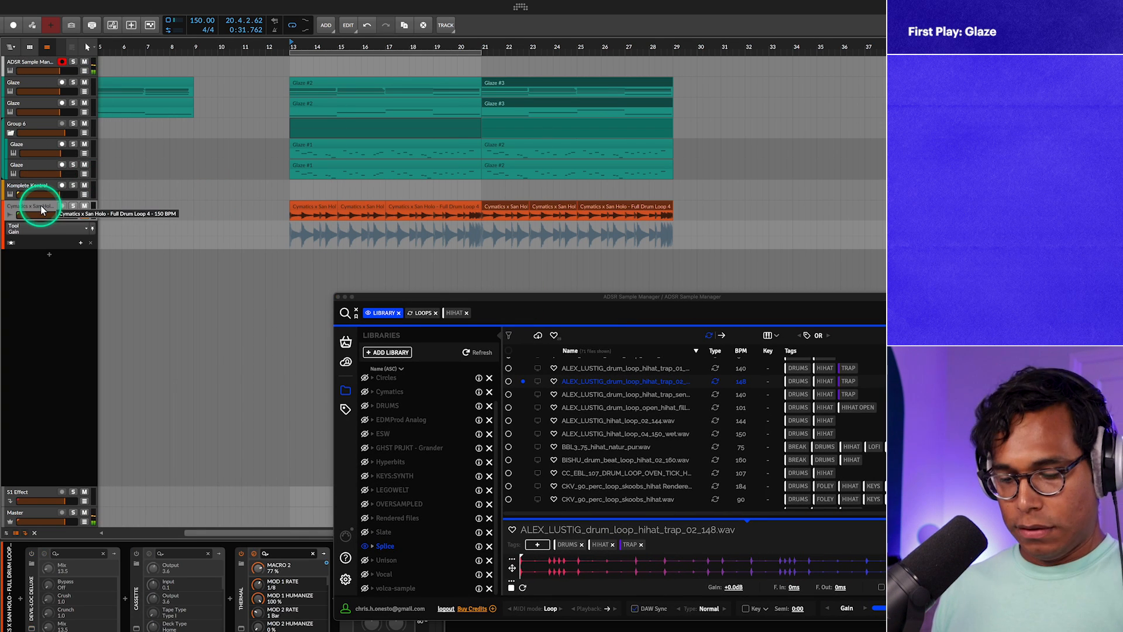
drag(608, 380, 294, 256)
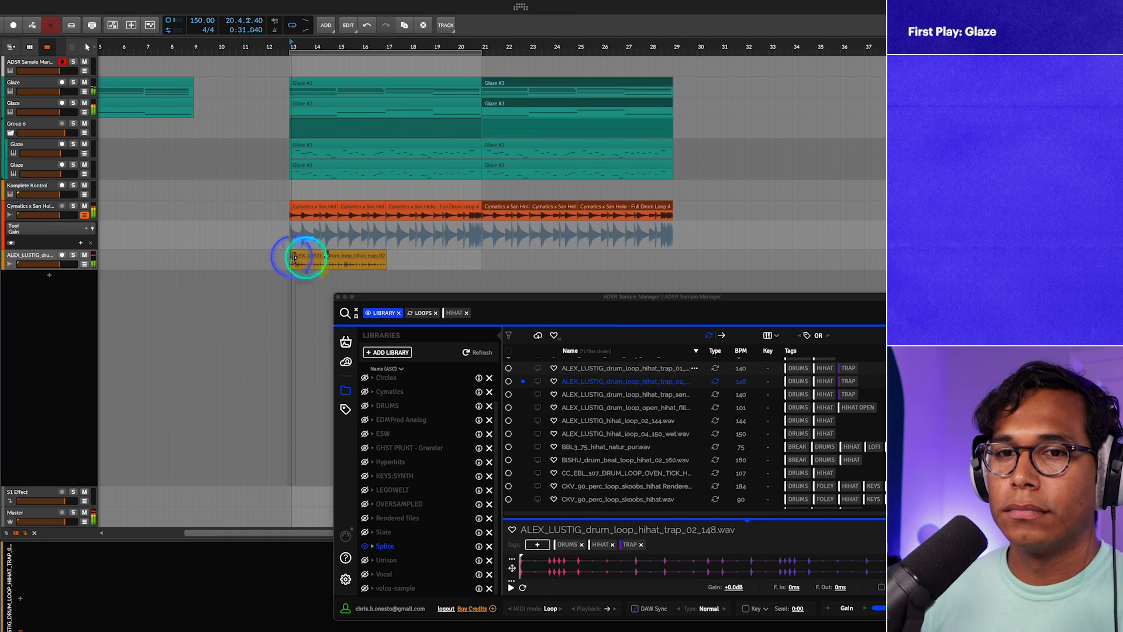
Repeat the hi-hat loop clip along its track beneath the drum loops.
click(306, 259)
key(super+d)
key(super+z)
scroll(323, 250, up, 5)
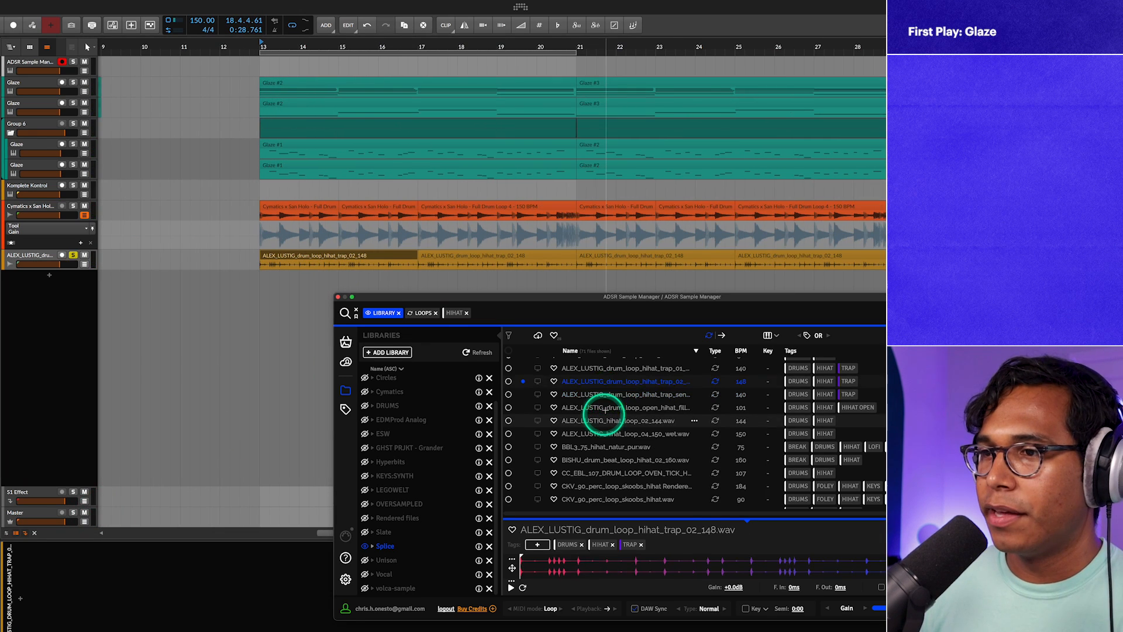
Audition the following hi-hat loops and replace the clip at bar 13 with ALEX_LUSTIG_hihat_loop_04_150_wet.wav.
click(606, 396)
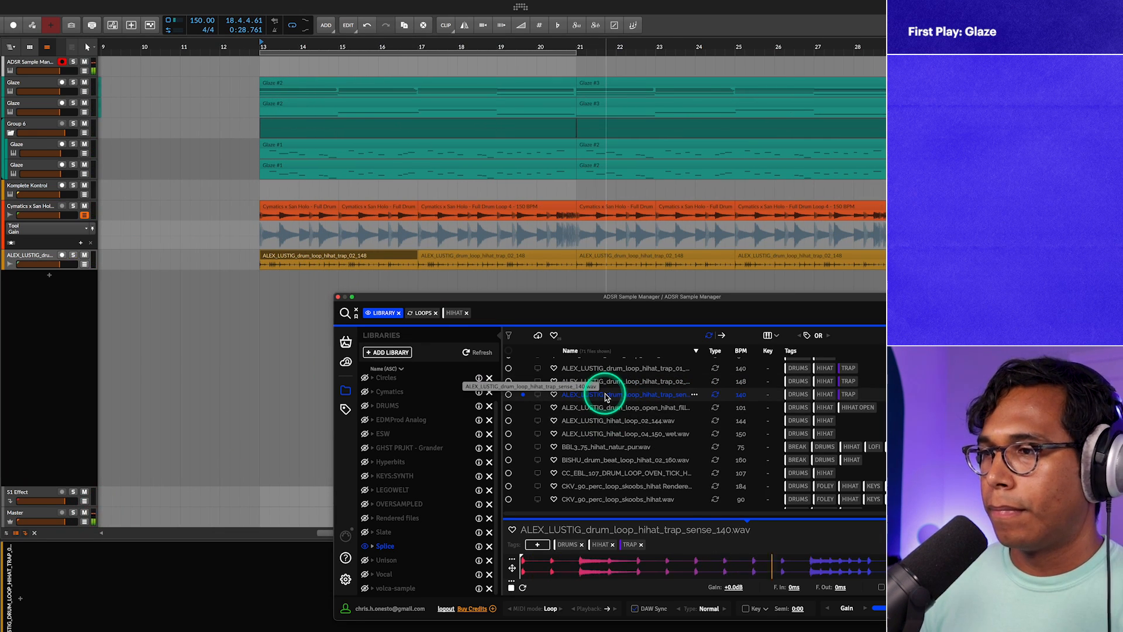
key(Down)
key(Down)
key(Down)
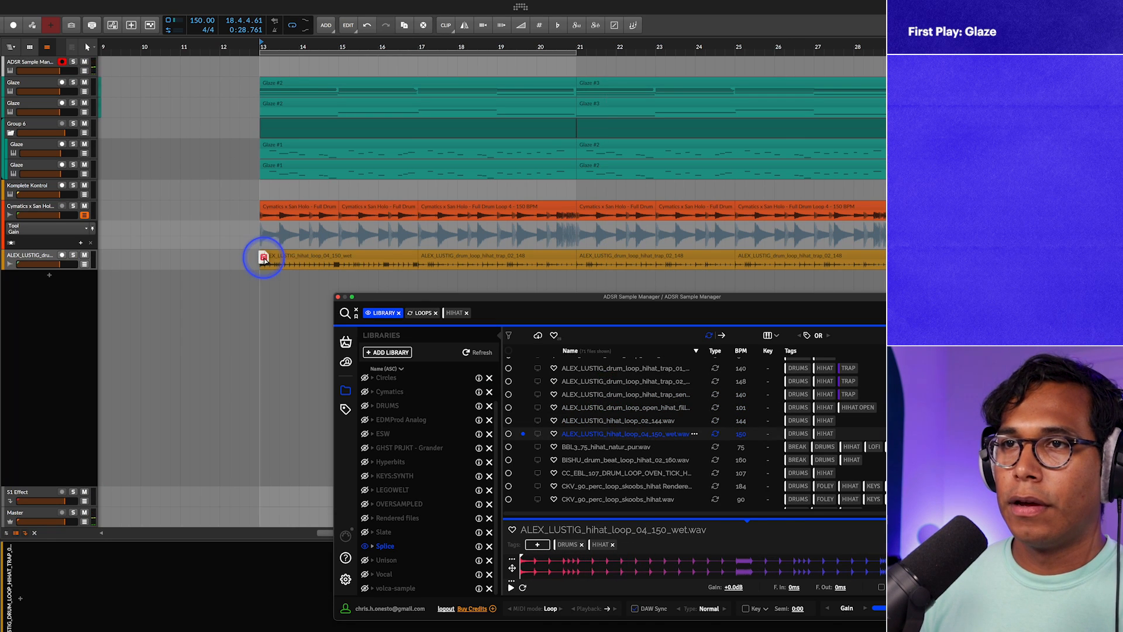
drag(263, 258, 280, 261)
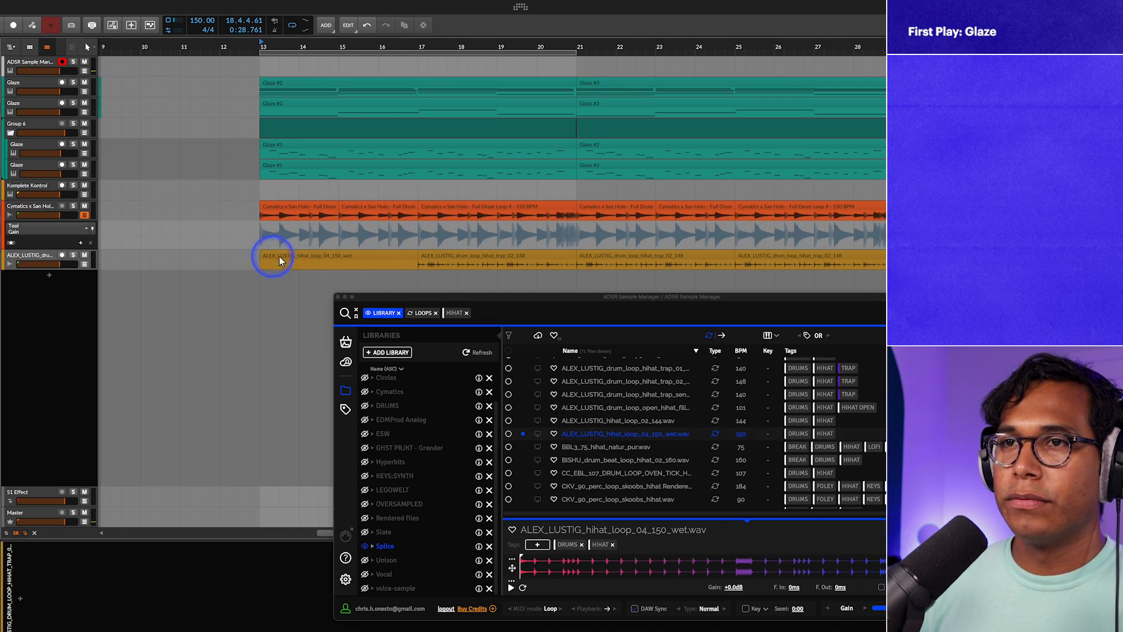
Play the arrangement from just before bar 20 to check how the hi-hats enter at bar 21.
click(492, 57)
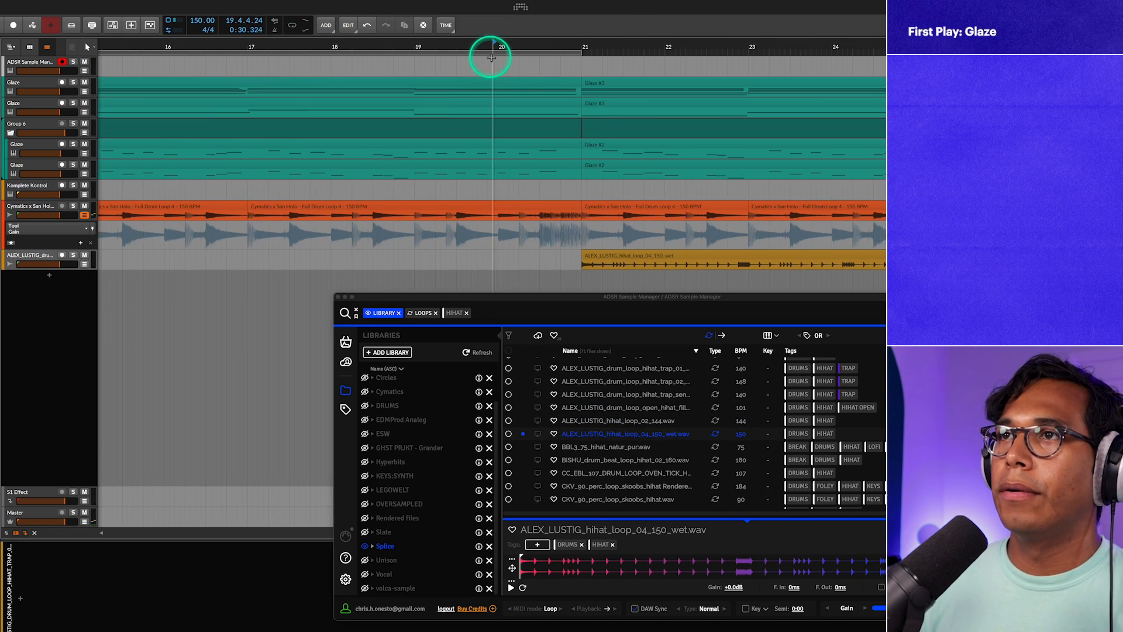
key(space)
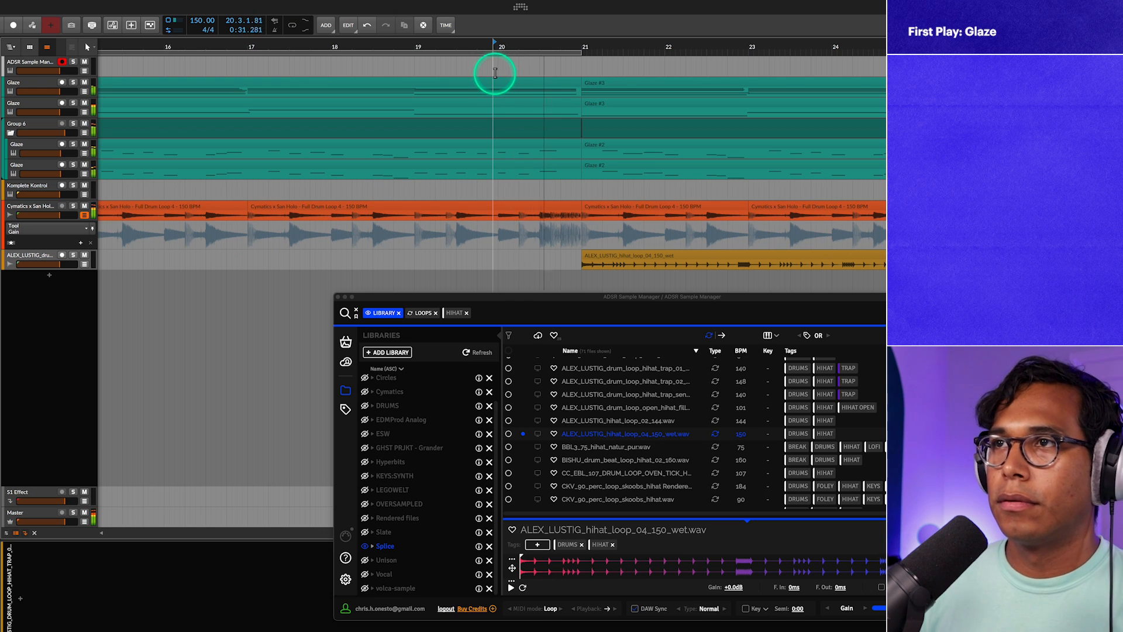
scroll(489, 131, down, 6)
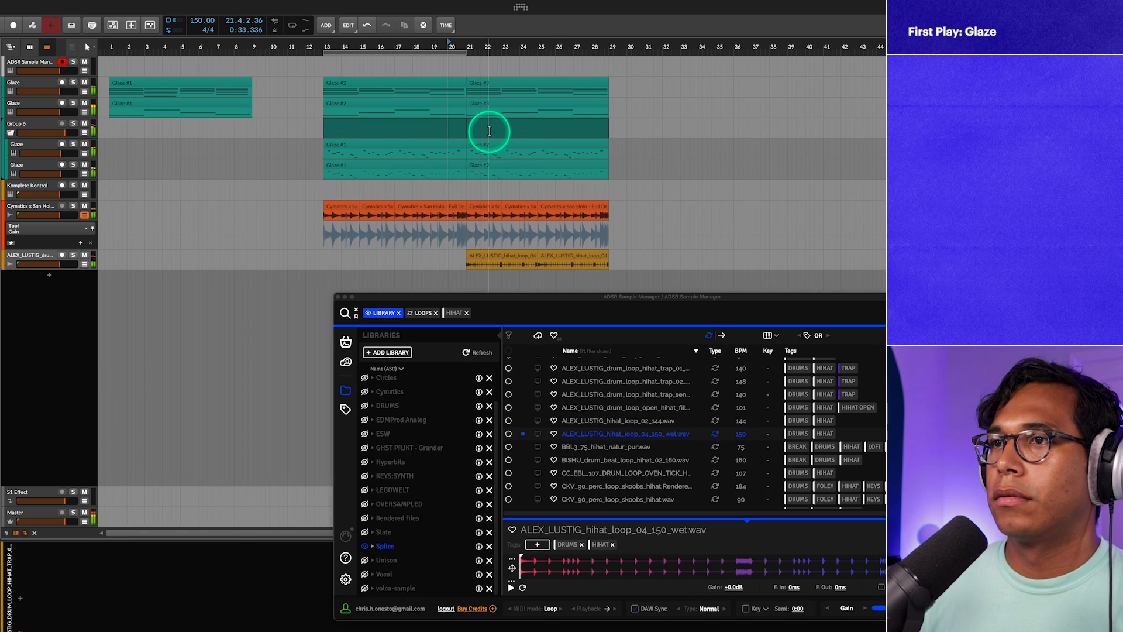
Close the sample manager and audition the Glaze #4 chord clip at bar 29.
click(338, 297)
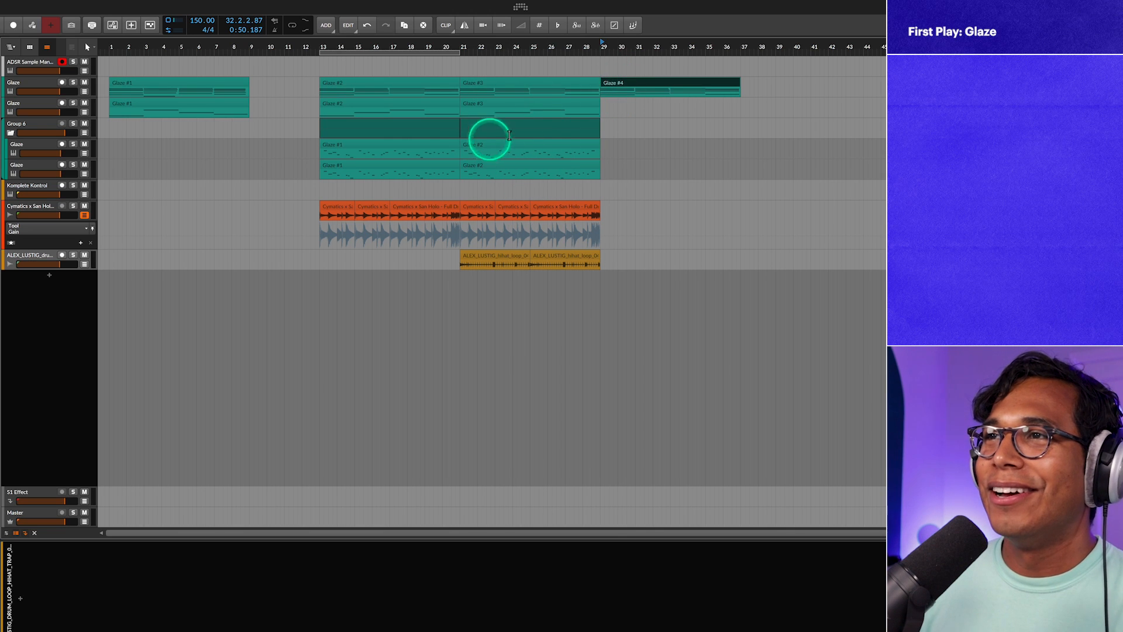
click(611, 88)
click(613, 85)
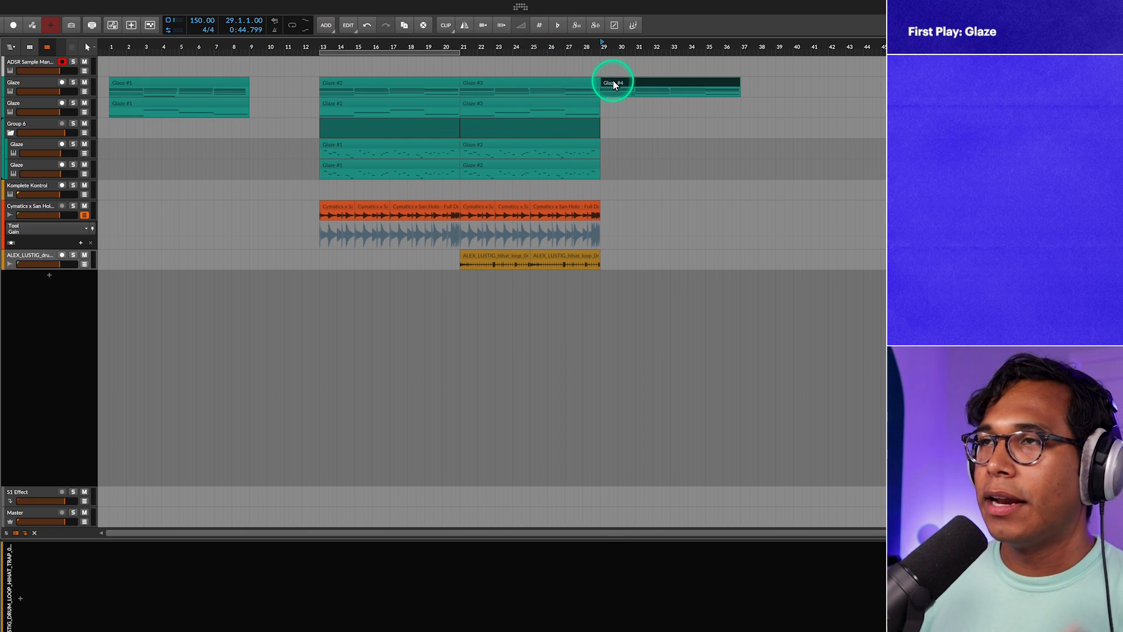
key(space)
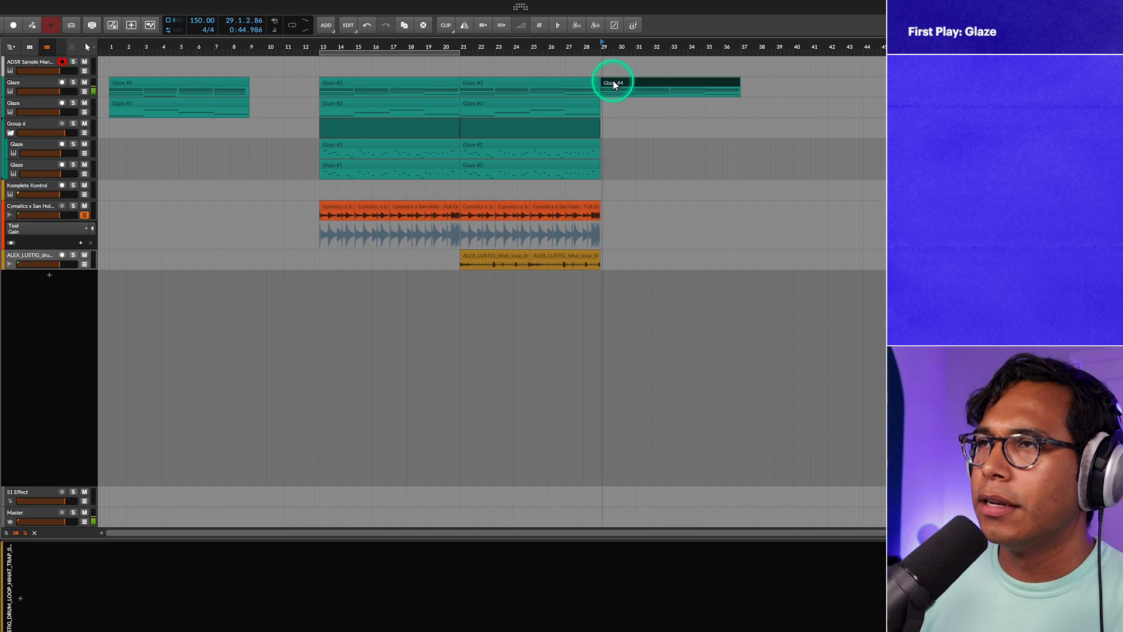
key(space)
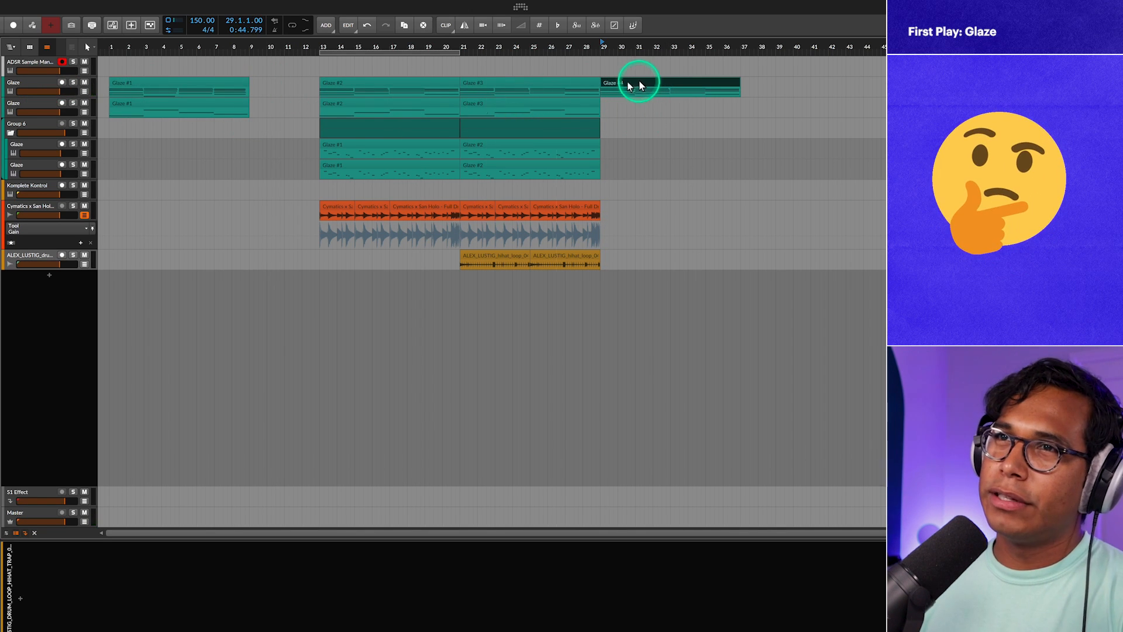
Duplicate the uppermost Glaze chord track and play from bar 29.
click(29, 86)
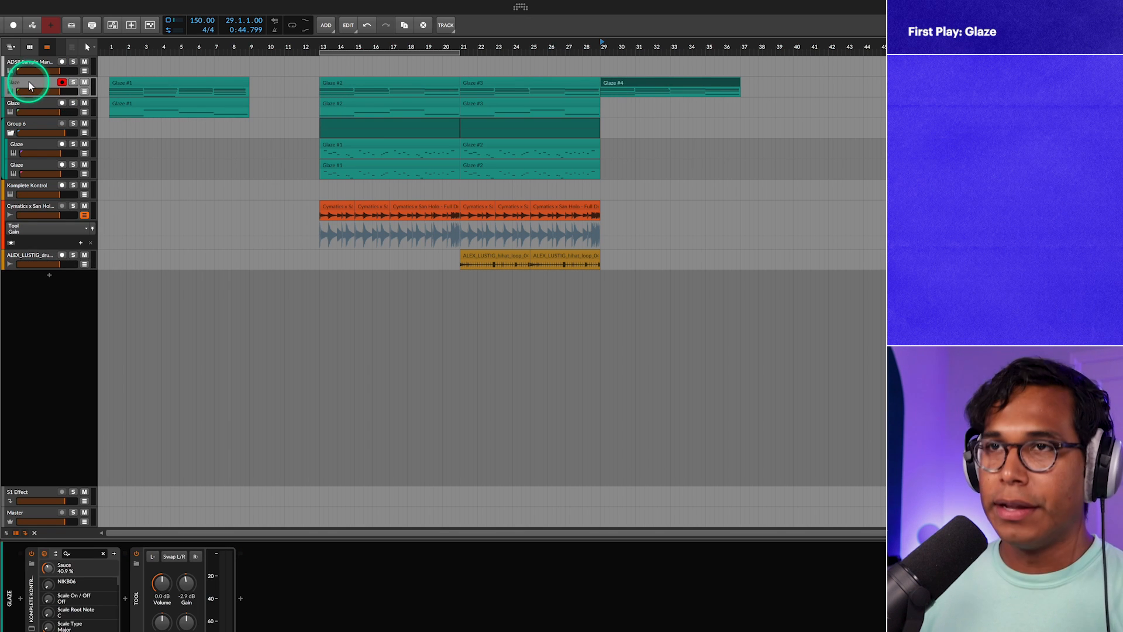
key(ctrl+d)
key(space)
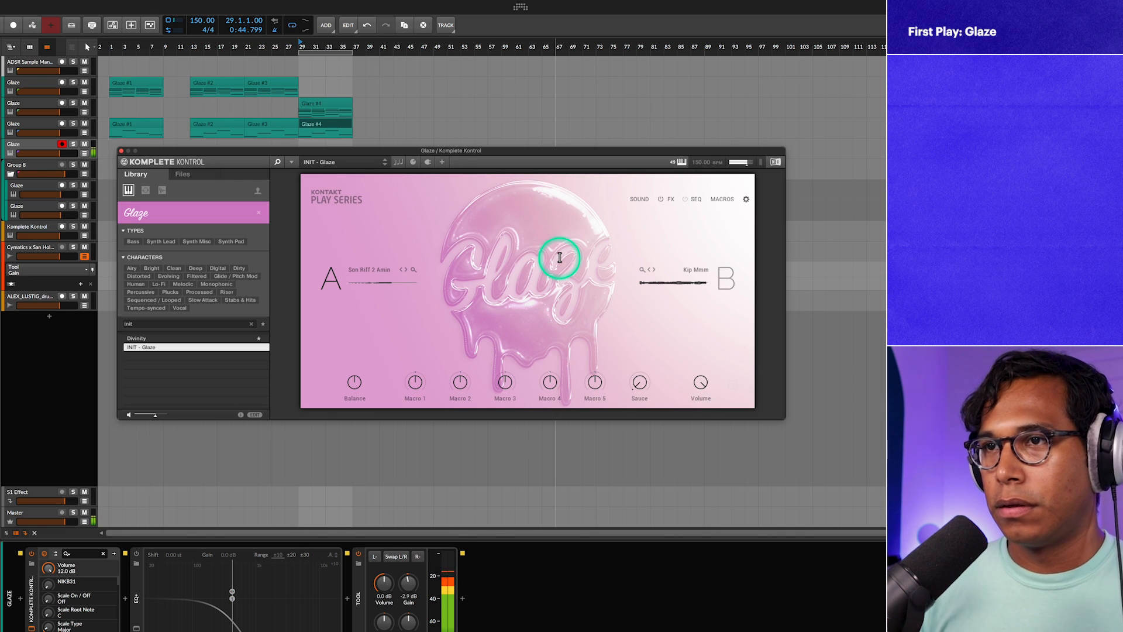
Insert the Thermal effect between Komplete Kontrol and EQ+ on the record-armed Glaze track.
click(126, 599)
text(therm)
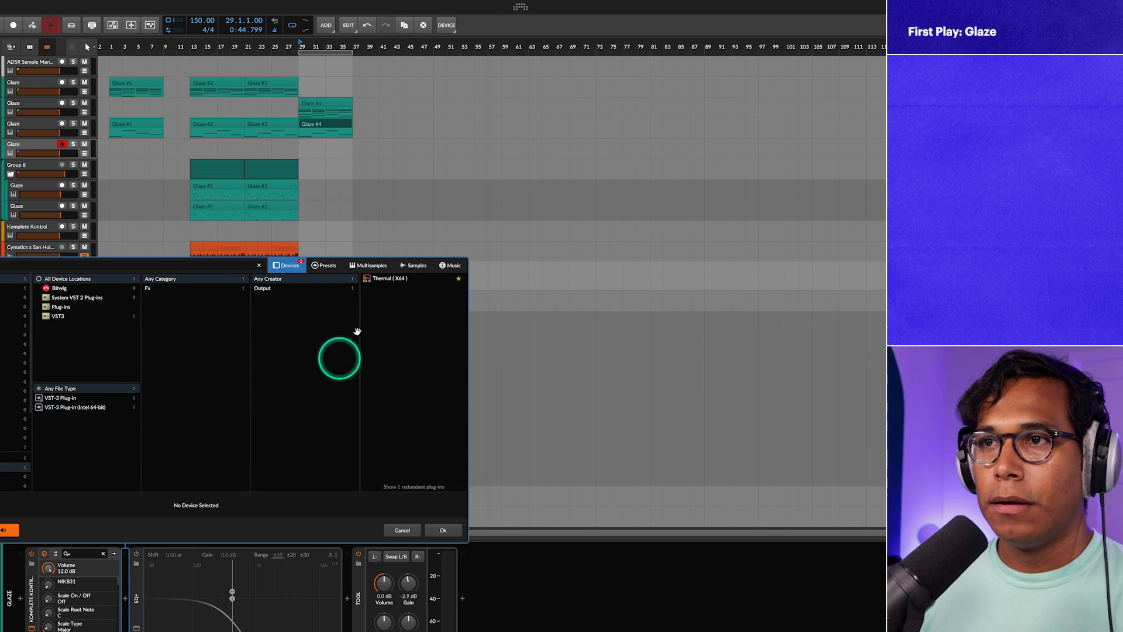
double_click(393, 278)
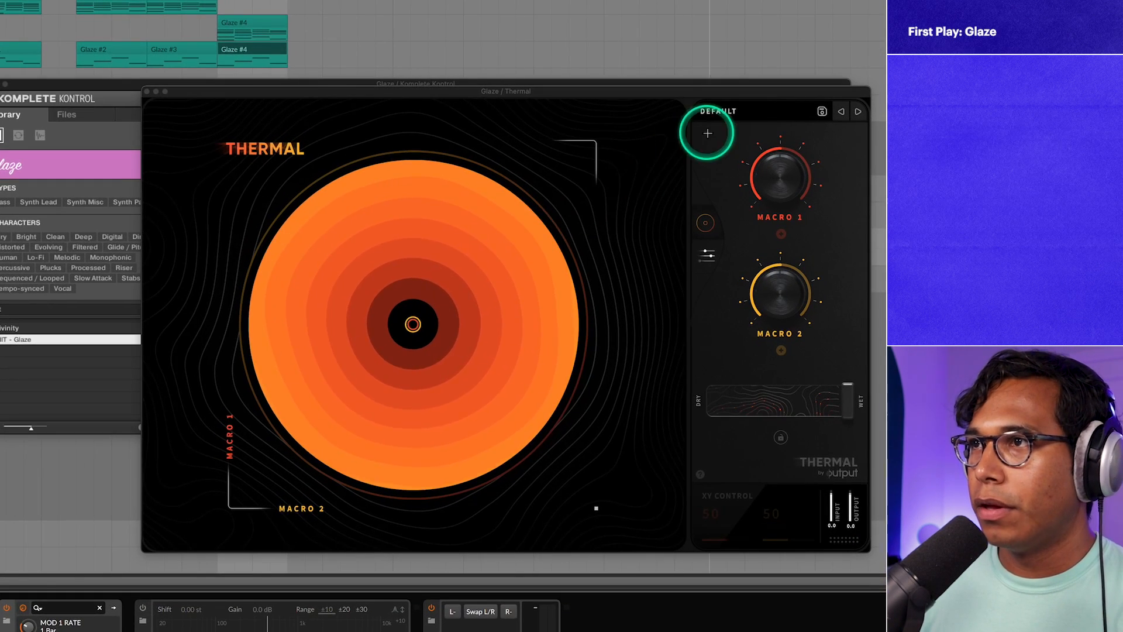
Load the Pump Space preset from Thermal's Vocals category and lower the dry/wet mix to 66%.
click(701, 137)
click(519, 264)
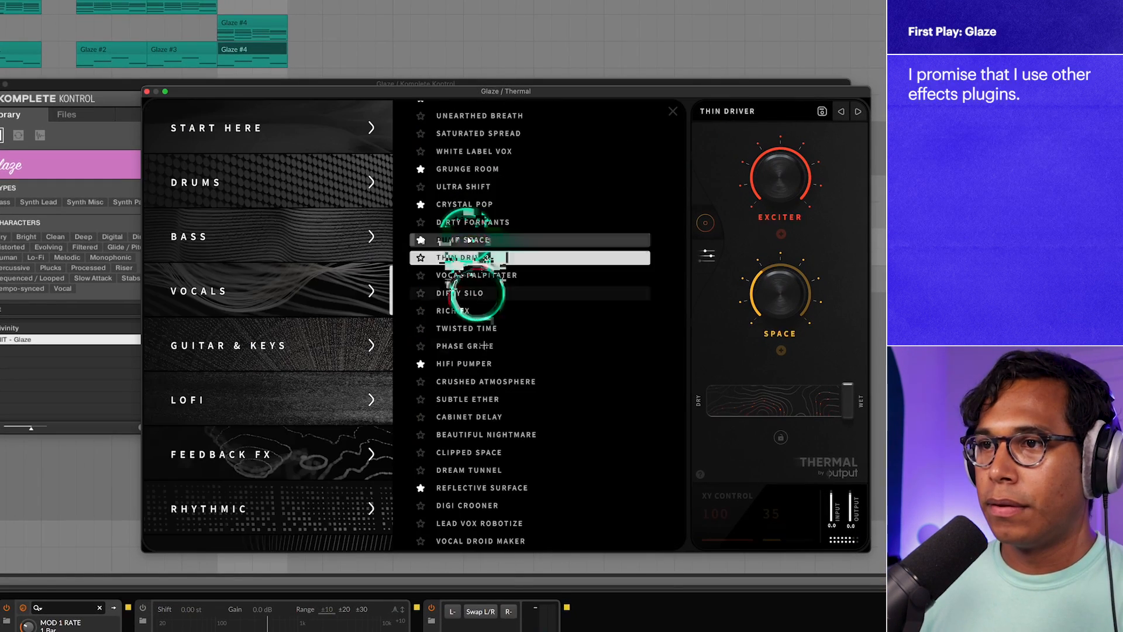
click(468, 240)
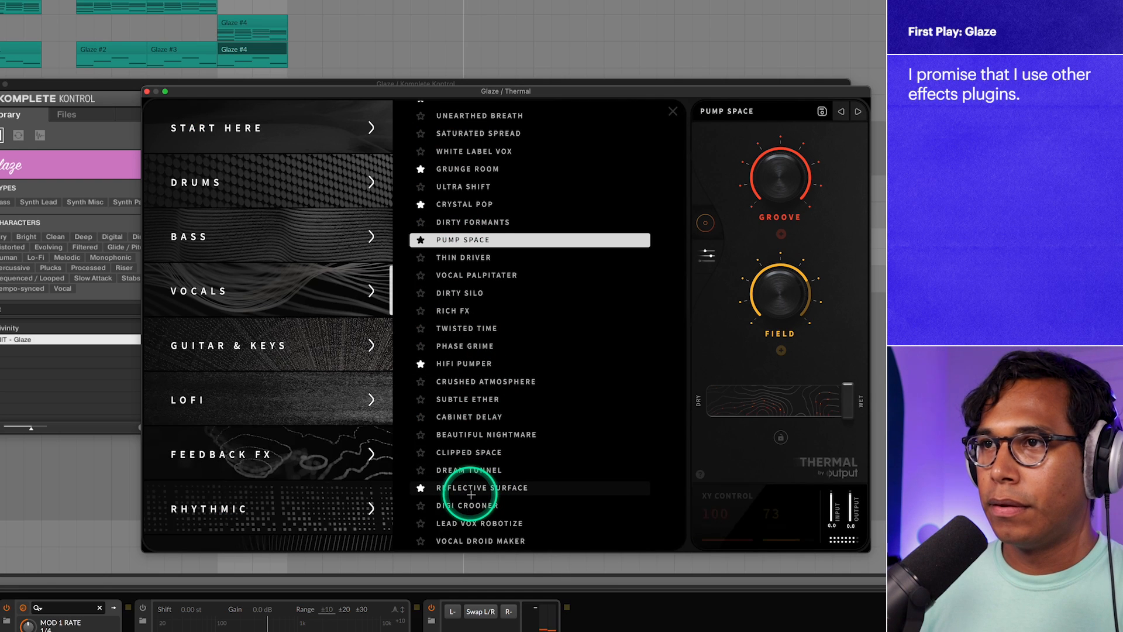
drag(748, 410, 719, 440)
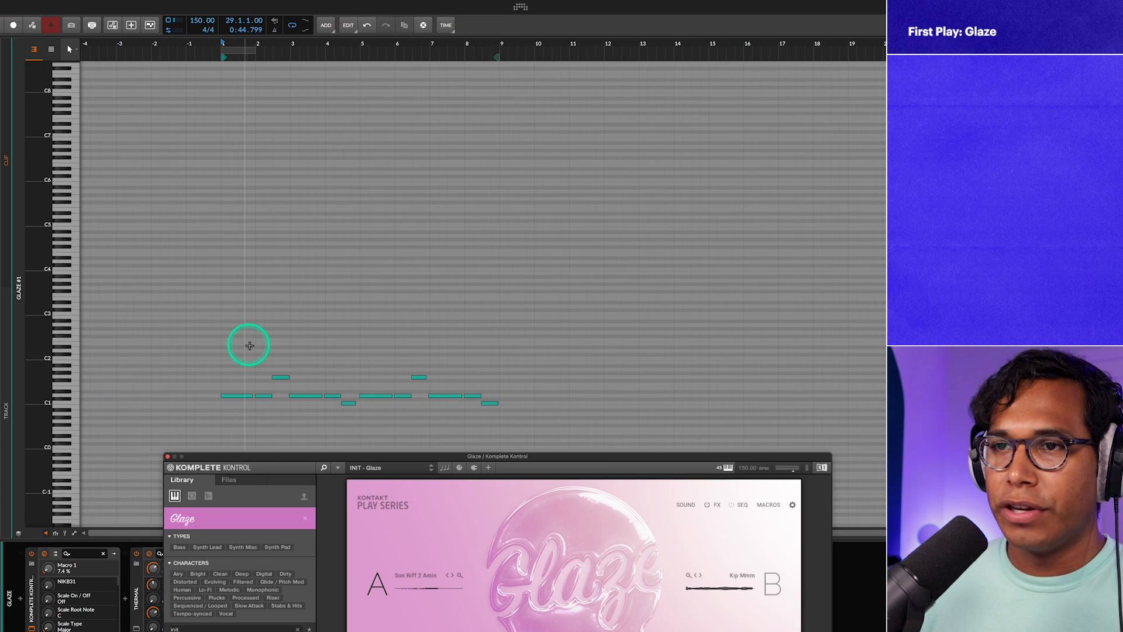
Select all the recorded notes in the Glaze #1 clip and quantize them.
drag(246, 334, 497, 428)
key(q)
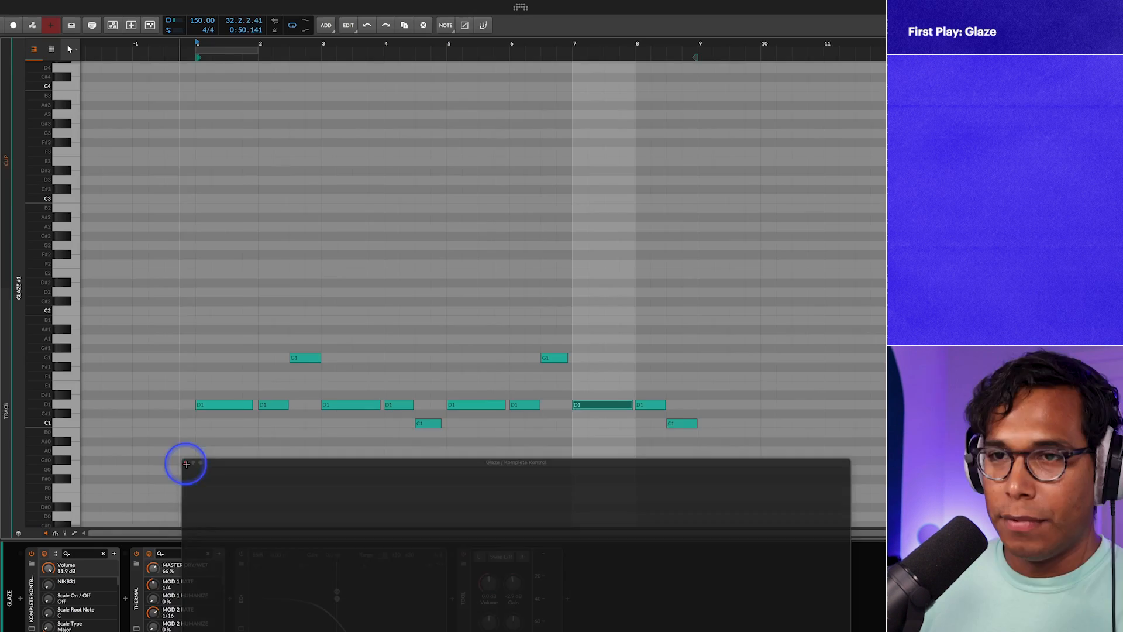
click(218, 413)
Play the arrangement from bar 29 to hear the new Glaze #1 part with the chords and bass.
click(248, 177)
click(318, 145)
key(space)
click(217, 145)
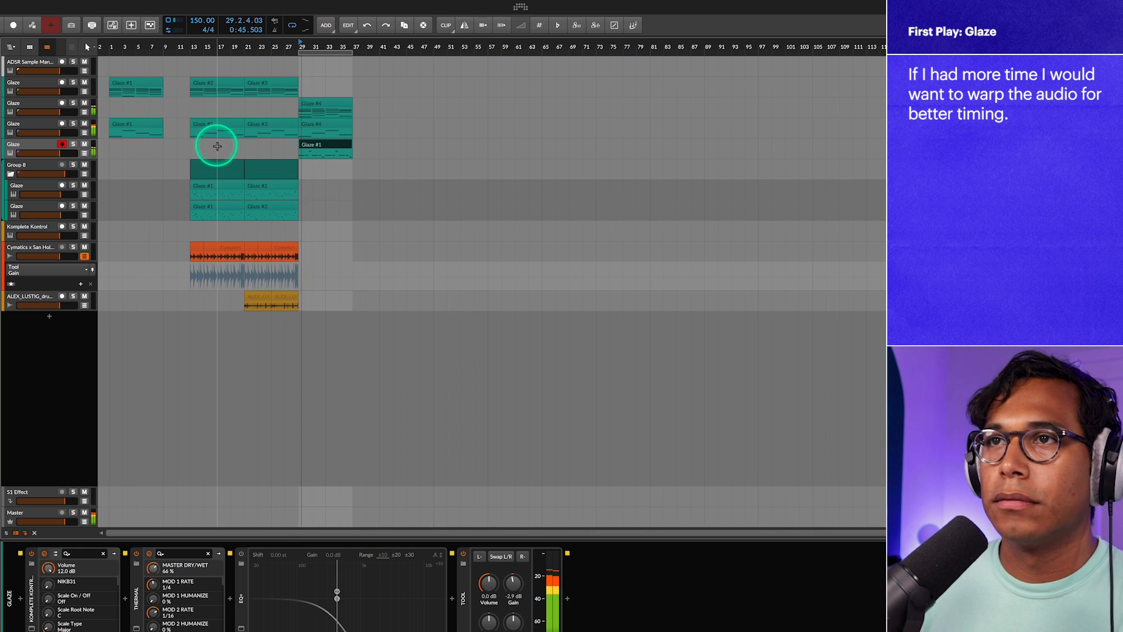
Arm both Glaze tracks inside the group for recording and disarm the Glaze track directly above the group.
click(62, 185)
click(62, 206)
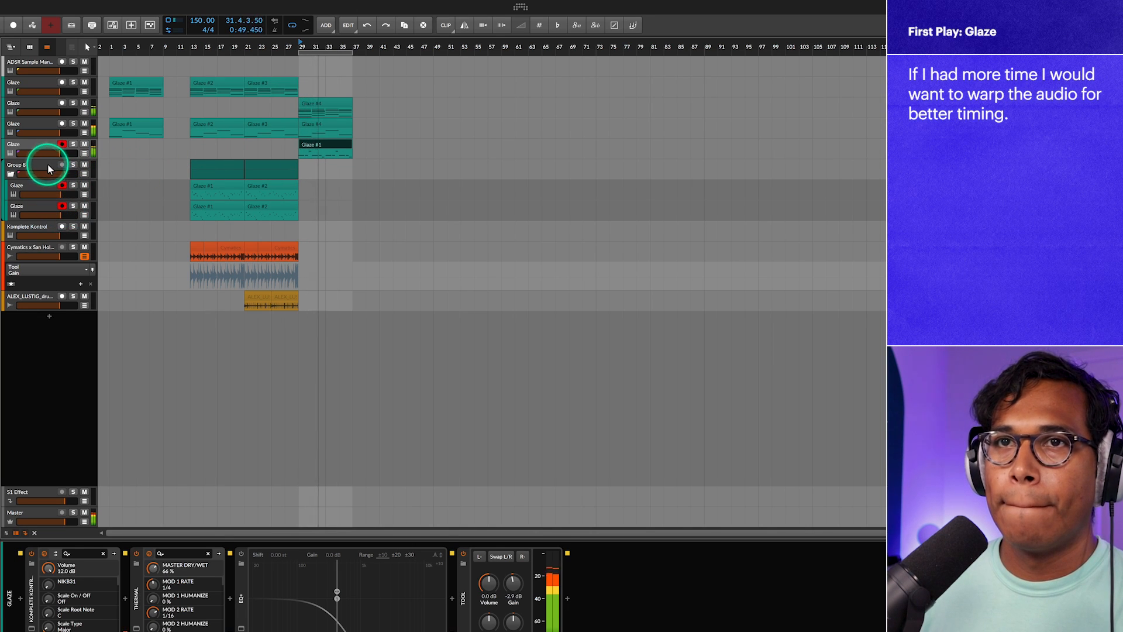
click(62, 144)
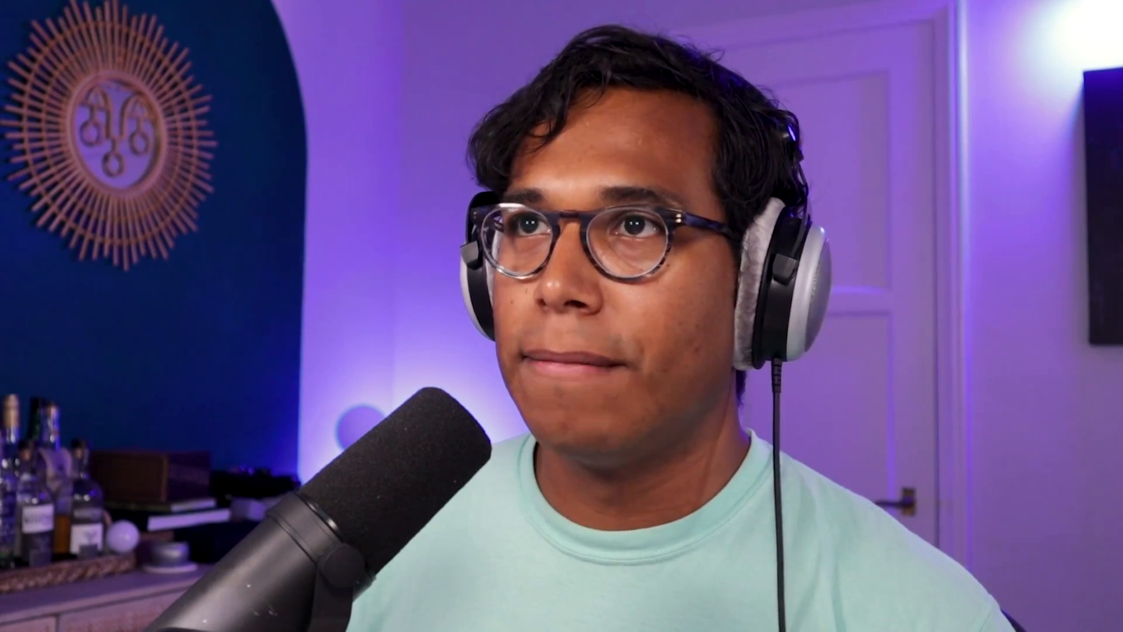
Play the extended arrangement from bar 13 and set the tempo to 152 BPM.
click(361, 65)
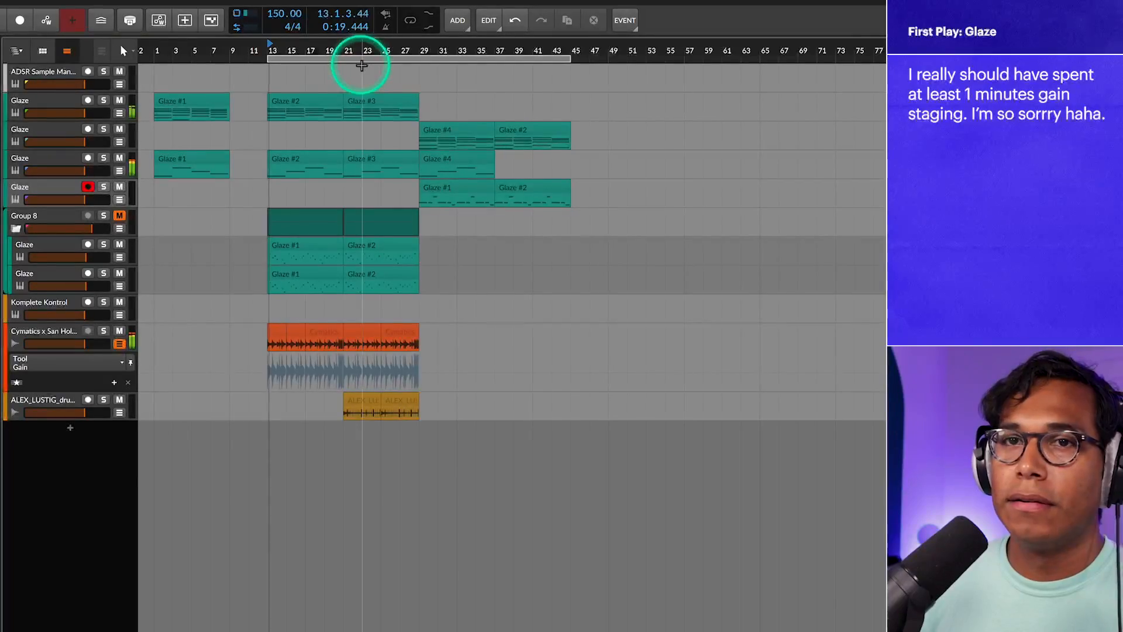
click(328, 134)
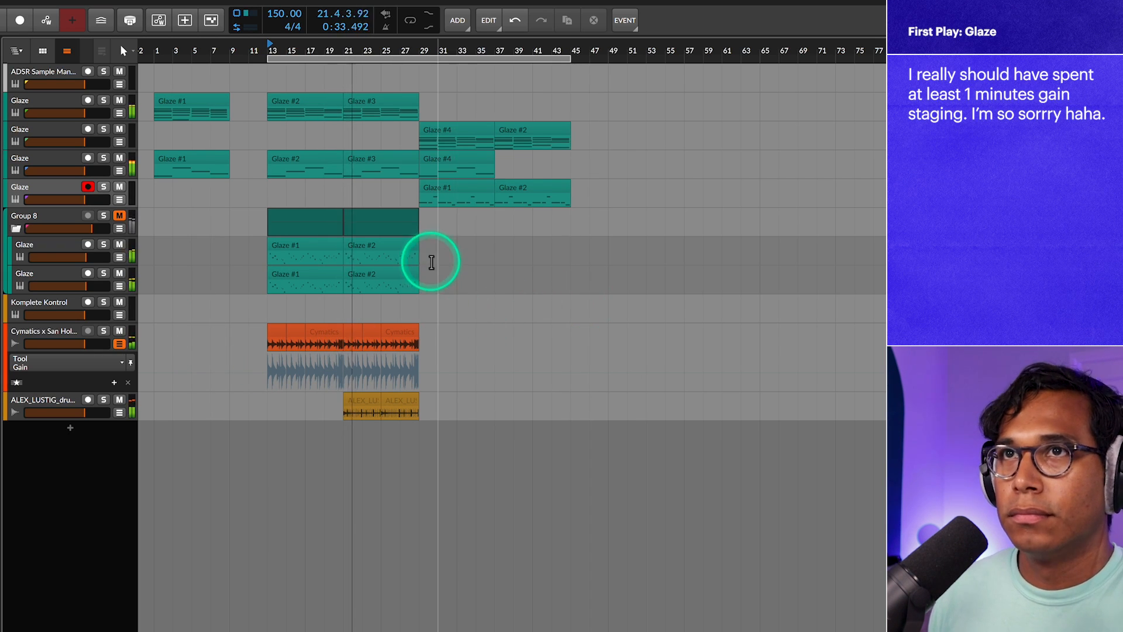
drag(280, 16, 280, 6)
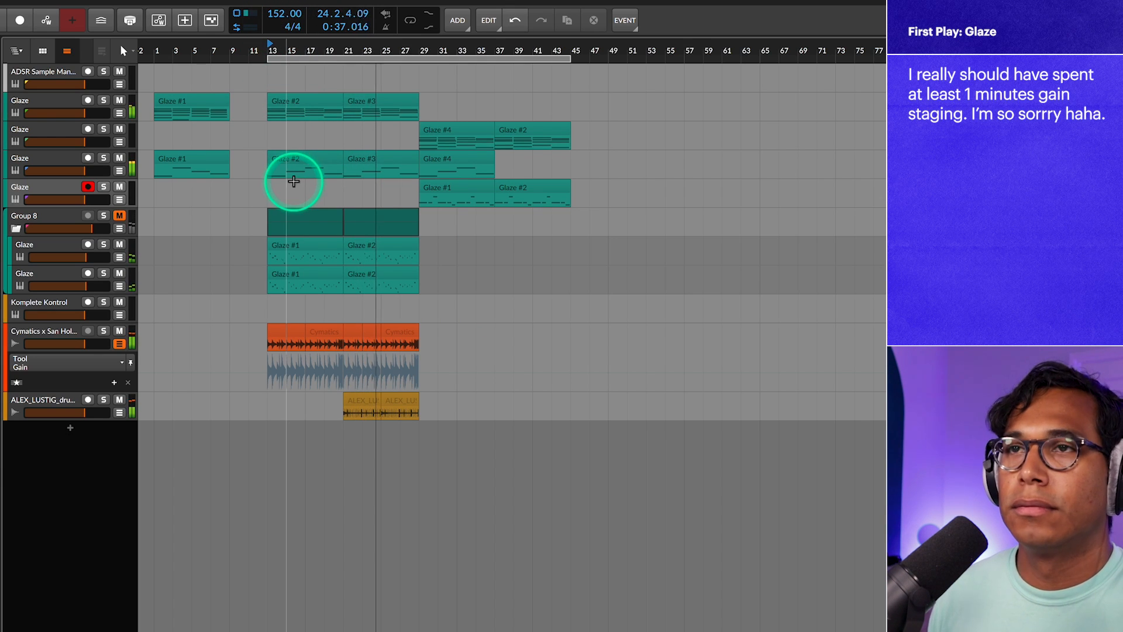
Lower the volume of the Cymatics drum loop track slightly.
scroll(374, 211, up, 2)
scroll(359, 178, up, 1)
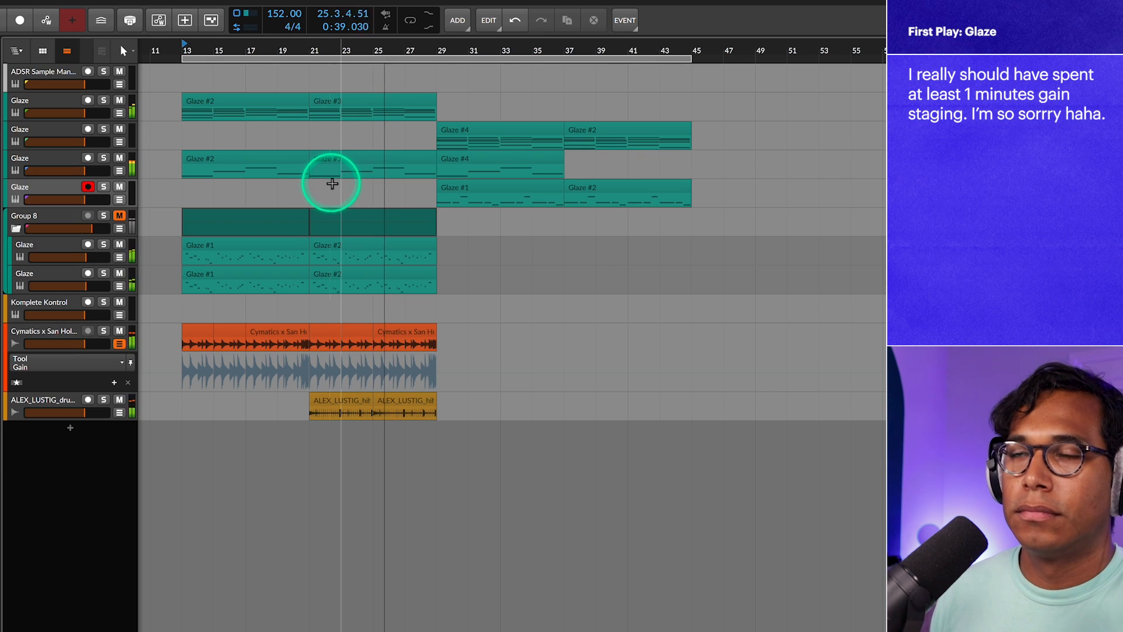
drag(83, 344, 80, 345)
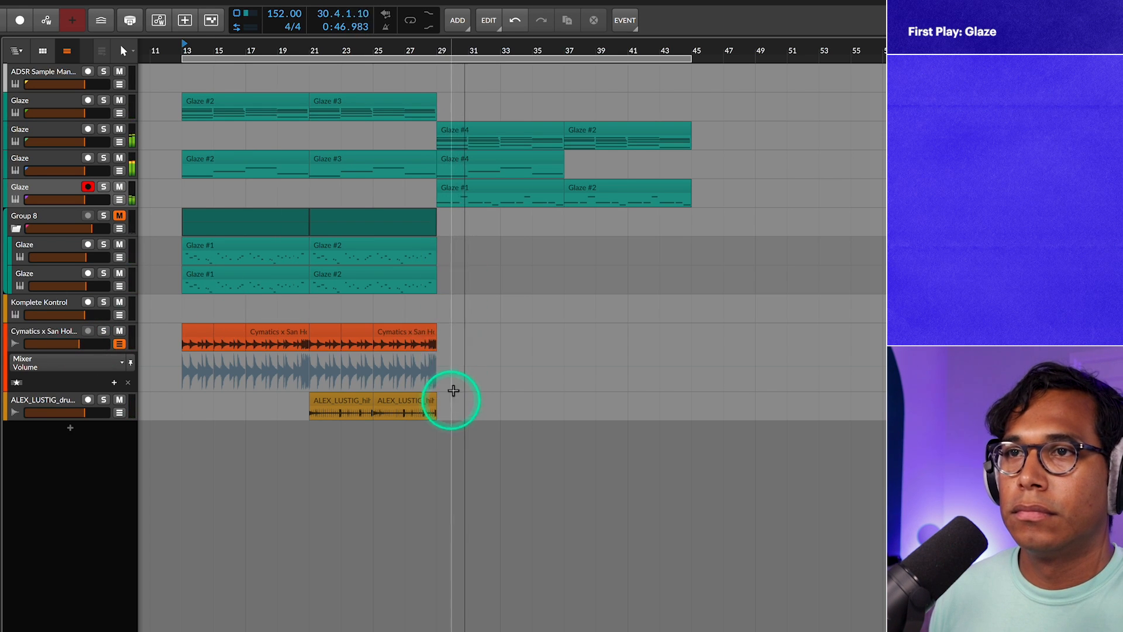
Trim the end of the last hi-hat loop clip back to the middle of bar 28.
scroll(448, 396, up, 5)
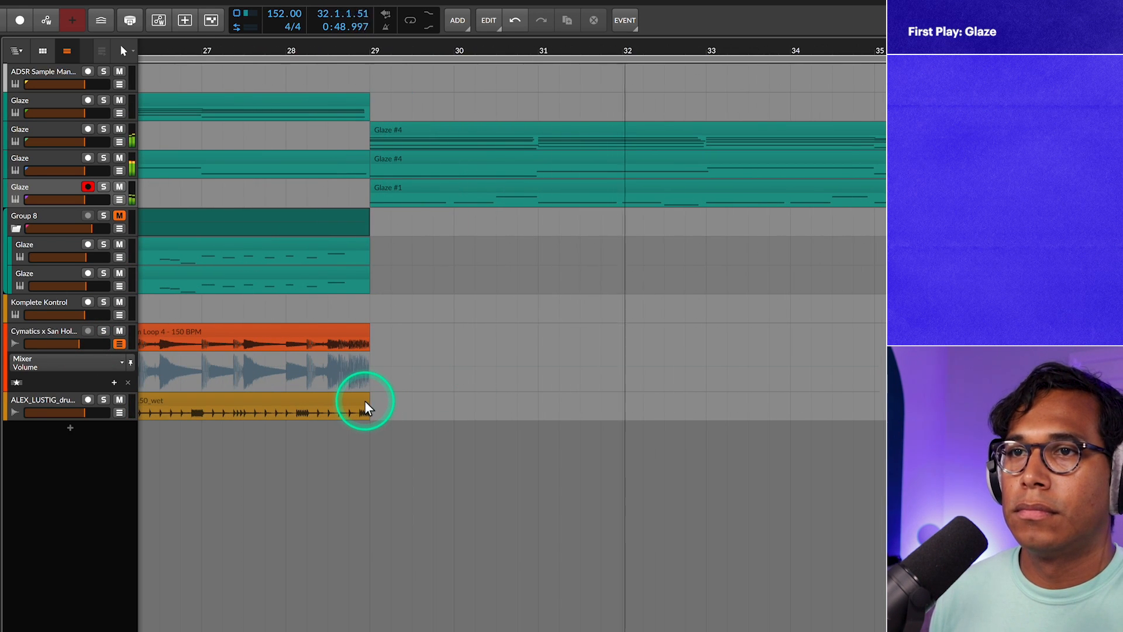
drag(369, 400, 325, 404)
click(344, 399)
Trim both Glaze #2 melody clips in the group to end at the middle of bar 28.
scroll(343, 403, down, 5)
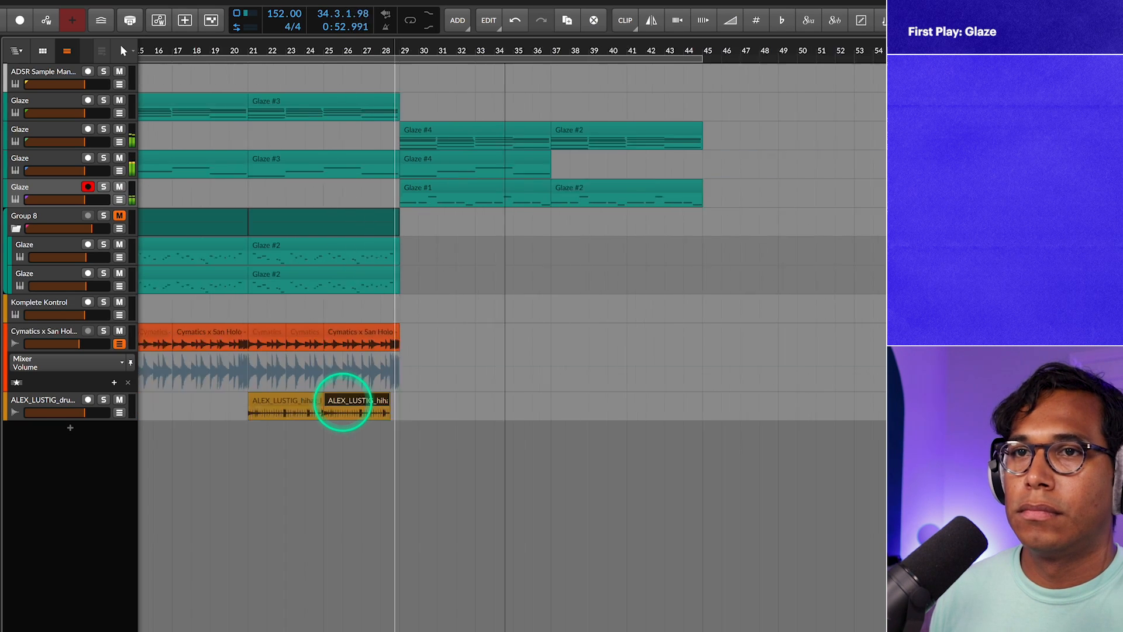
scroll(342, 402, down, 4)
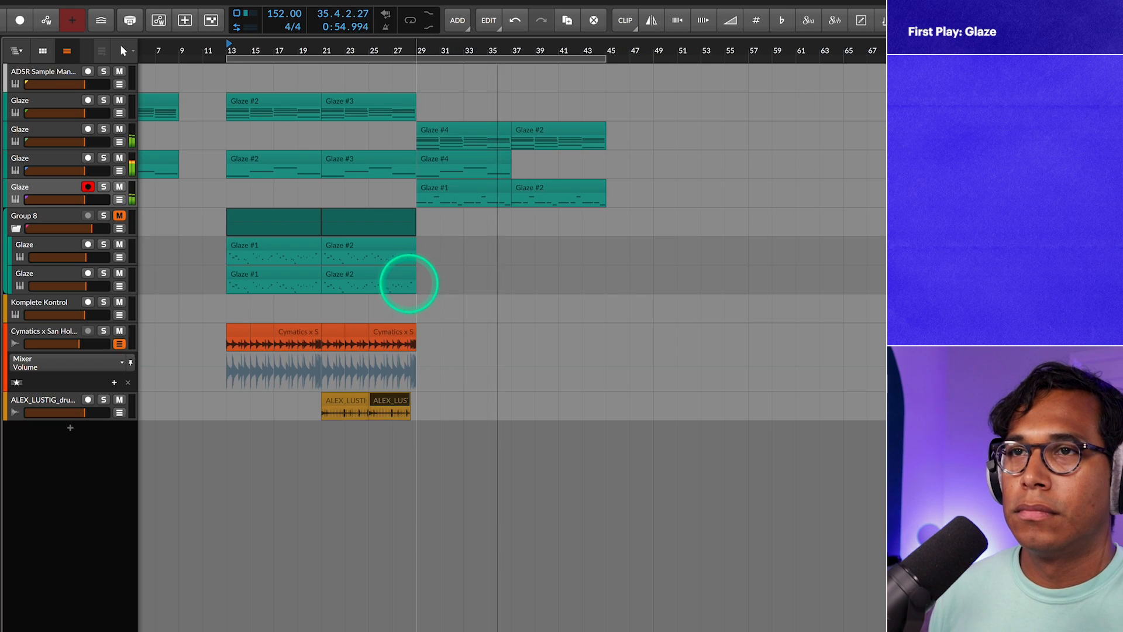
scroll(416, 283, up, 8)
drag(427, 255, 391, 285)
drag(413, 248, 377, 248)
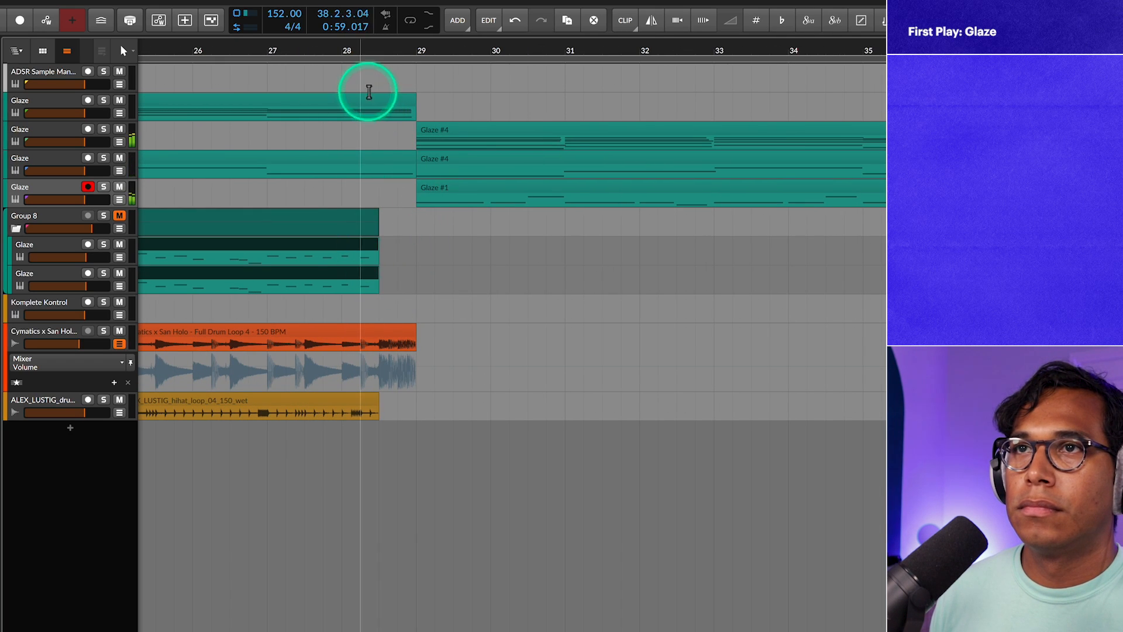
Trim the Glaze #3 chord and bass clips to end at the middle of bar 28.
click(369, 92)
click(396, 104)
drag(413, 101, 379, 101)
drag(413, 157, 377, 169)
scroll(398, 196, down, 5)
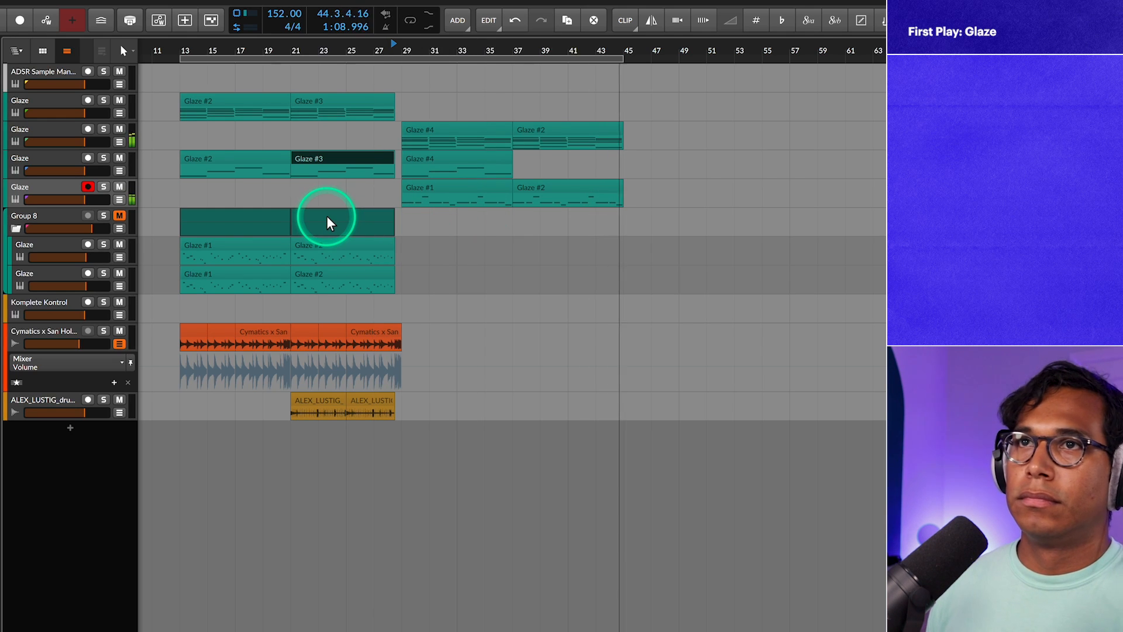
Stop playback and inspect the end of the last full drum loop clip around bar 28.
key(space)
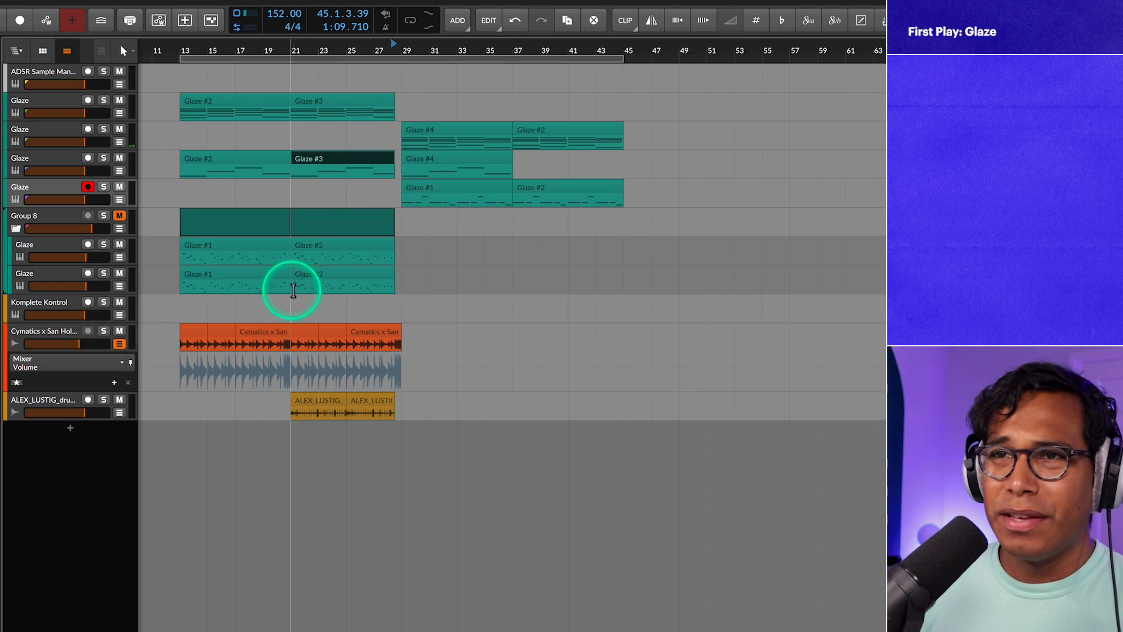
scroll(287, 278, up, 5)
scroll(315, 284, up, 2)
scroll(351, 295, down, 4)
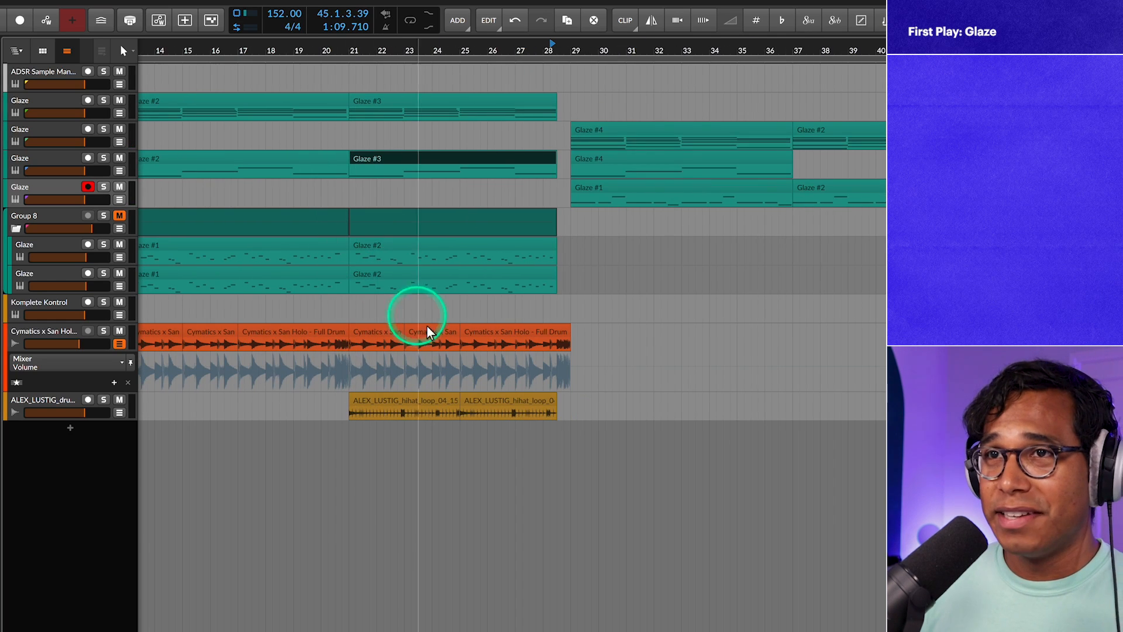
scroll(501, 321, up, 3)
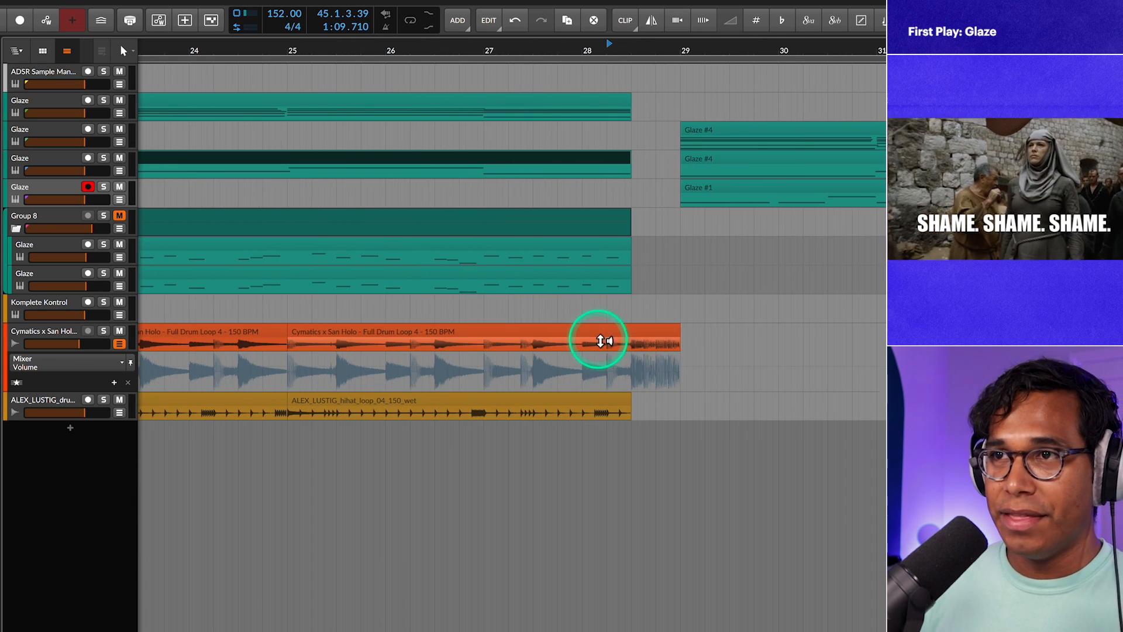